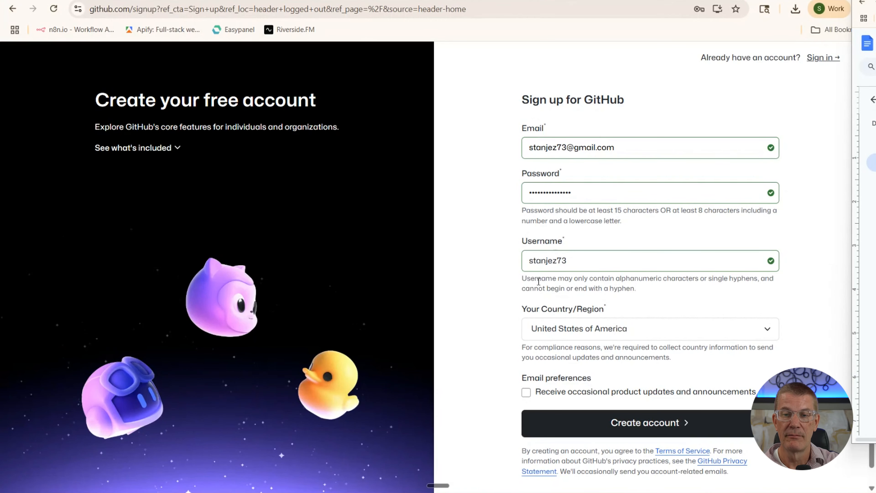
# Submit the sign-up form, decline saving the password, and bring up the Gmail inbox
pyautogui.click(641, 423)
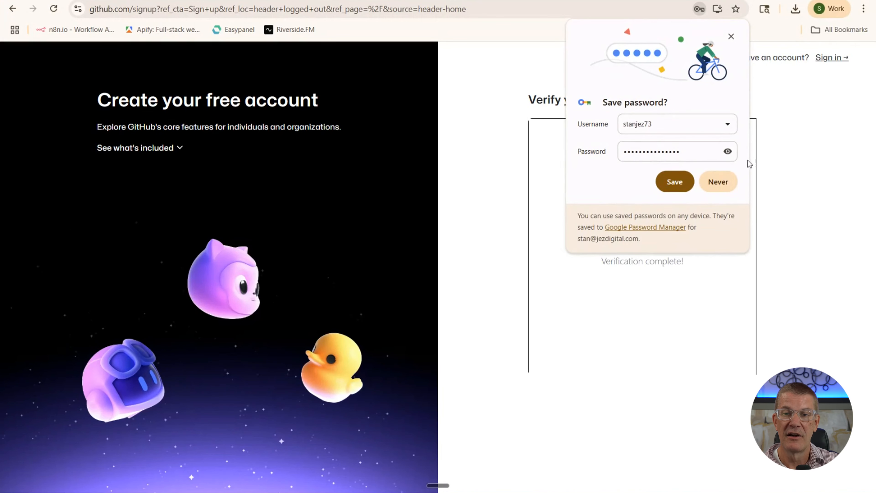
pyautogui.click(721, 181)
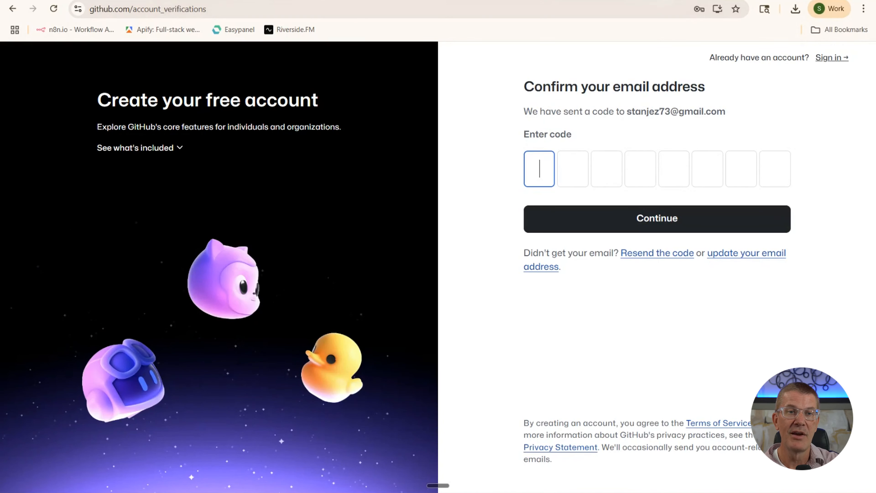
pyautogui.click(224, 0)
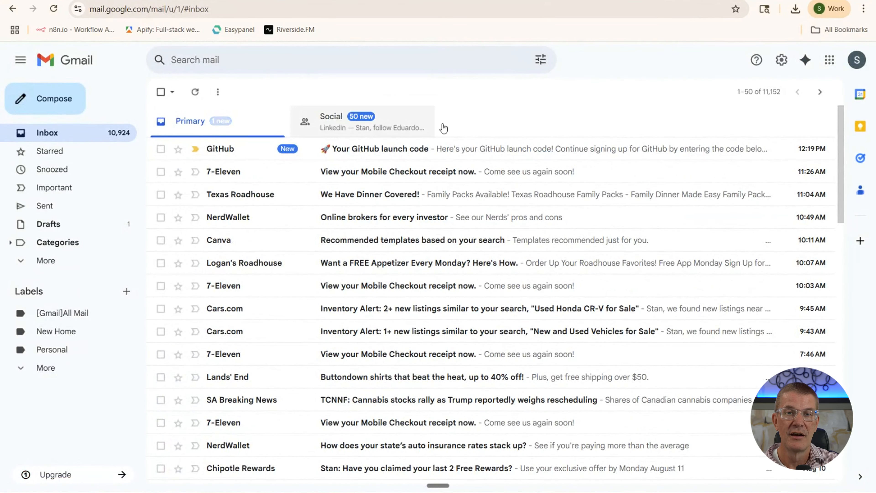
# Open the 'Your GitHub launch code' email, select and copy the code, and return to GitHub
pyautogui.click(492, 148)
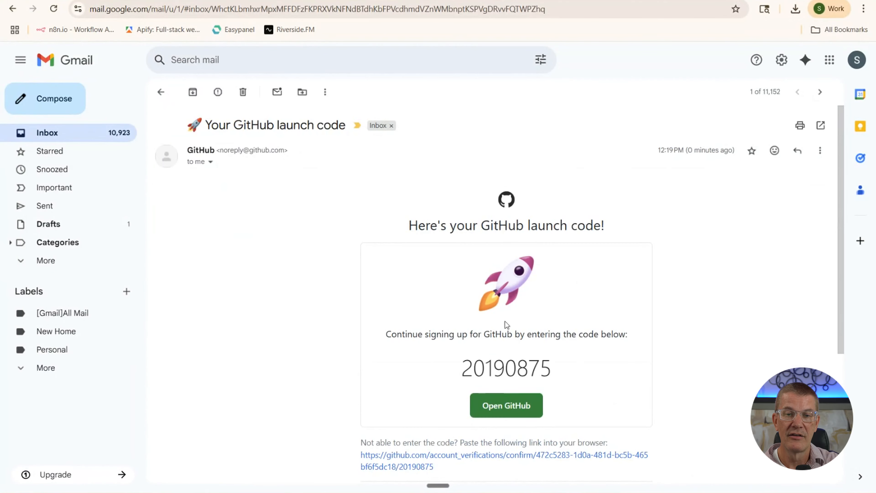
pyautogui.moveTo(553, 371); pyautogui.dragTo(463, 355)
pyautogui.hotkey('ctrl', 'c')
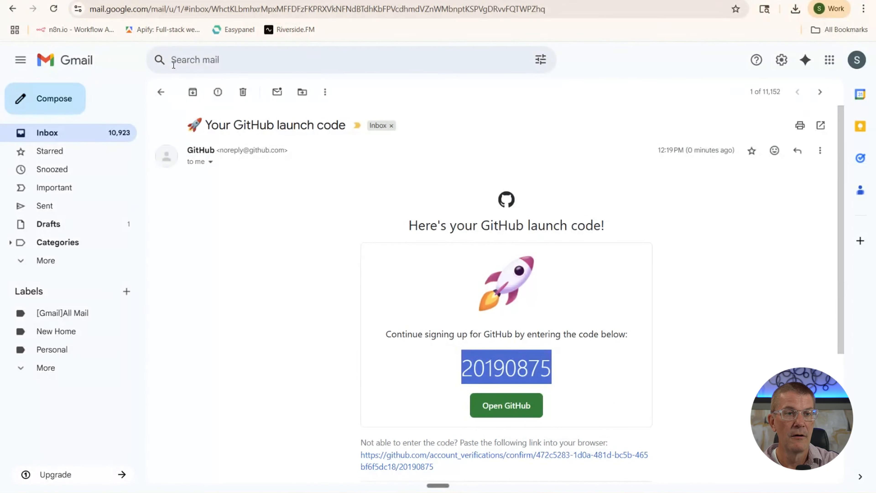
pyautogui.click(111, 0)
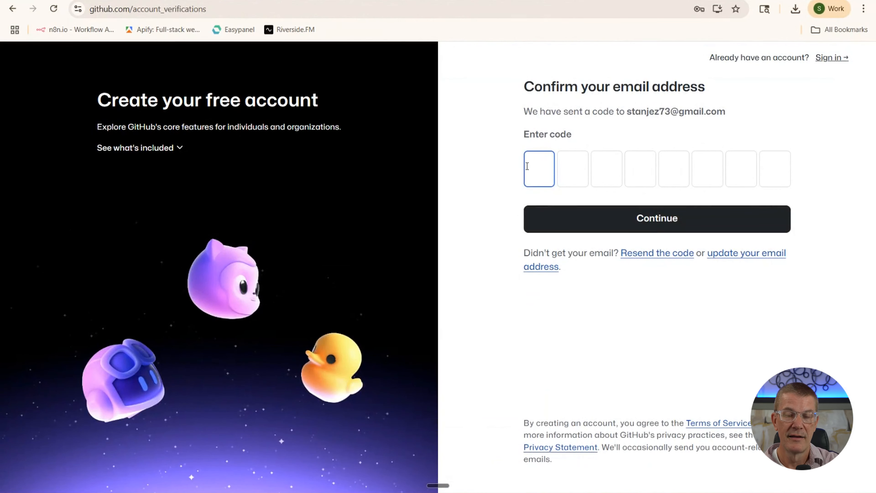
# Paste the launch code to confirm the email, then enter the account e-mail and password
pyautogui.hotkey('ctrl', 'v')
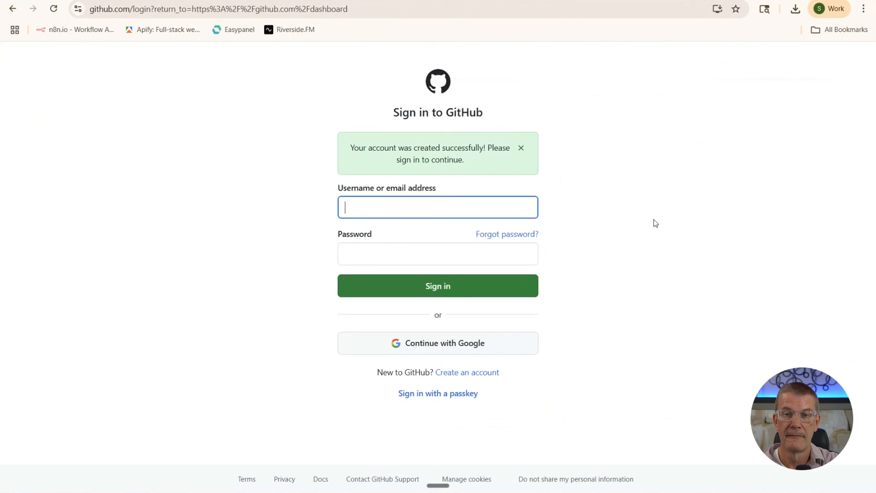
pyautogui.click(524, 208)
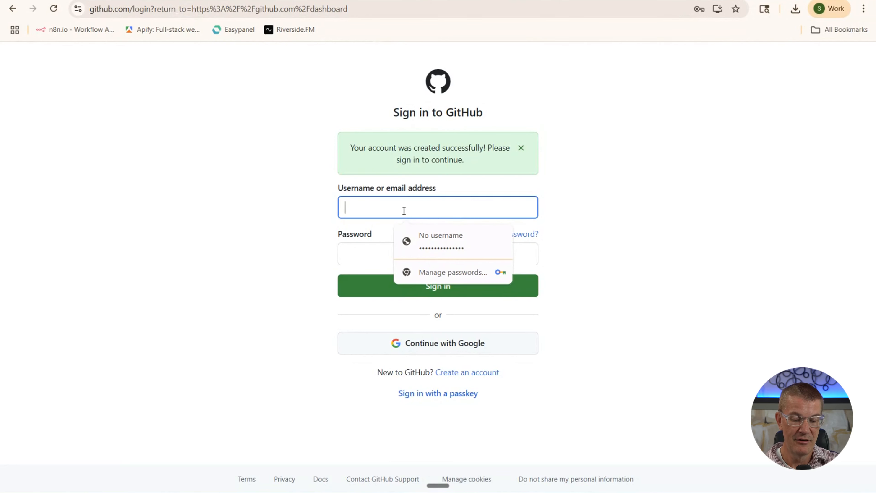
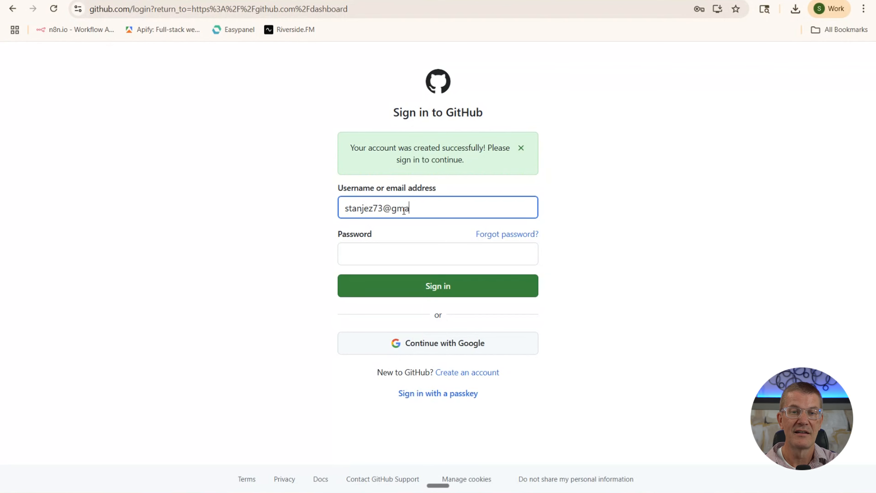
pyautogui.press('Tab')
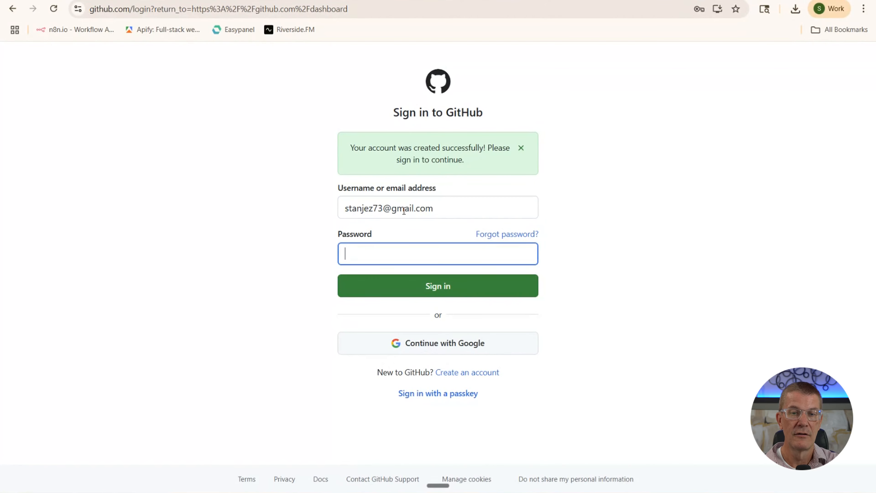
pyautogui.write('•••••')
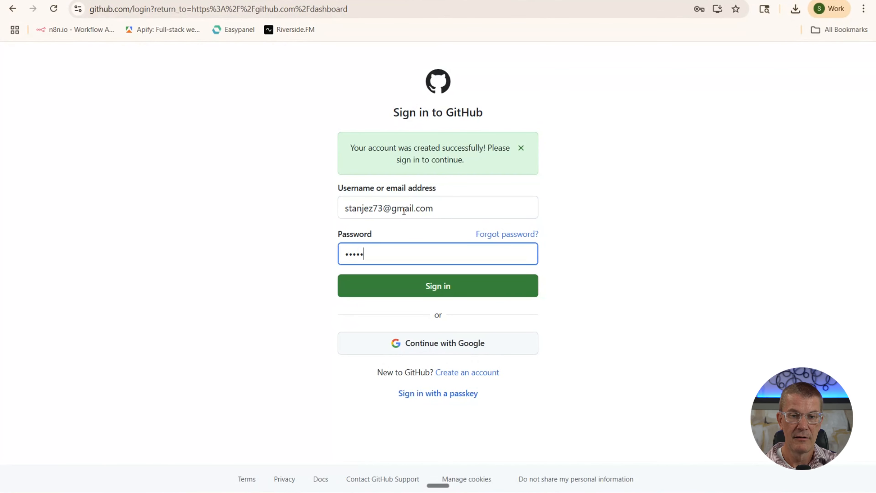
pyautogui.write('•••••')
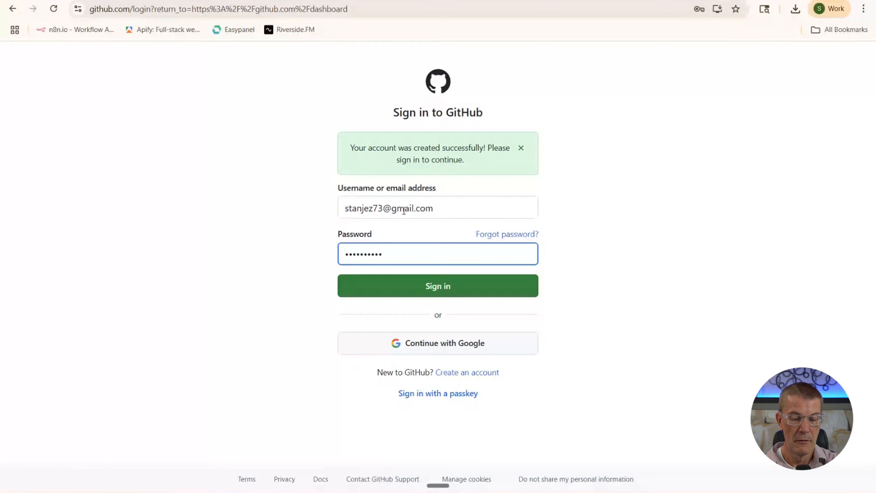
pyautogui.write('•••••')
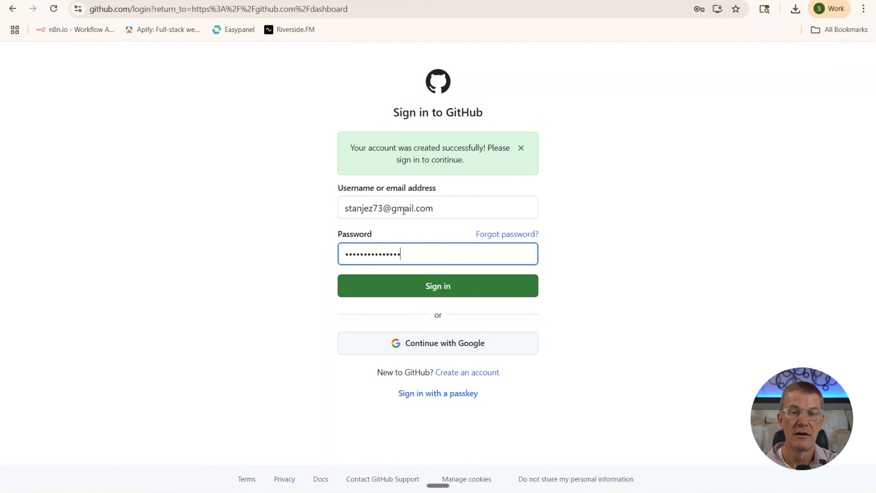
# Click Sign in to load the new account's Home dashboard with its Getting started steps
pyautogui.click(433, 286)
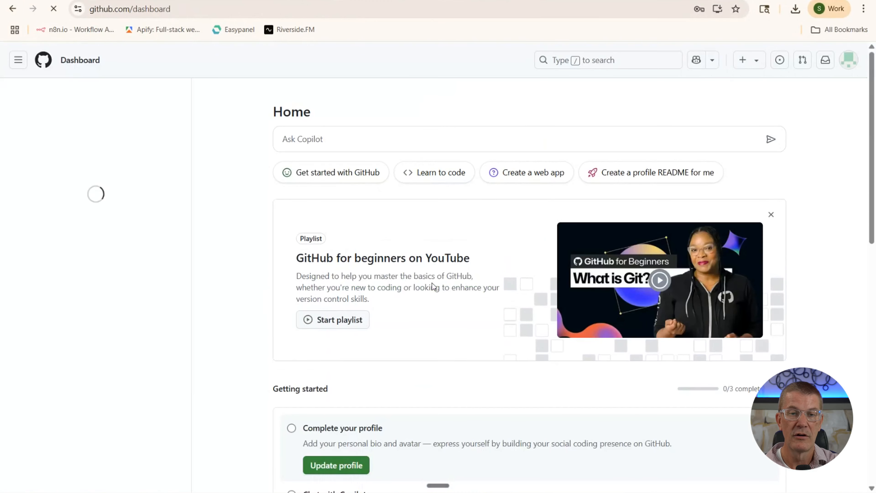
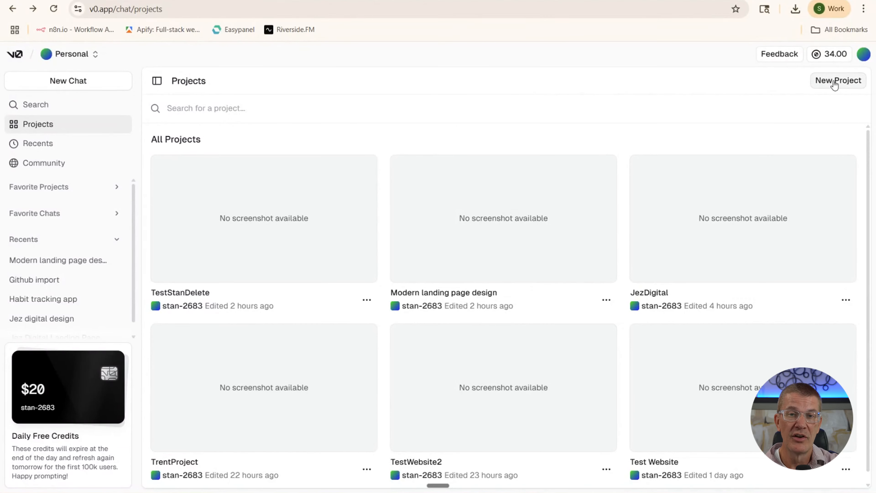
# Create the TestWebsiteFinal project, then switch to the Prompts for Video document
pyautogui.click(832, 81)
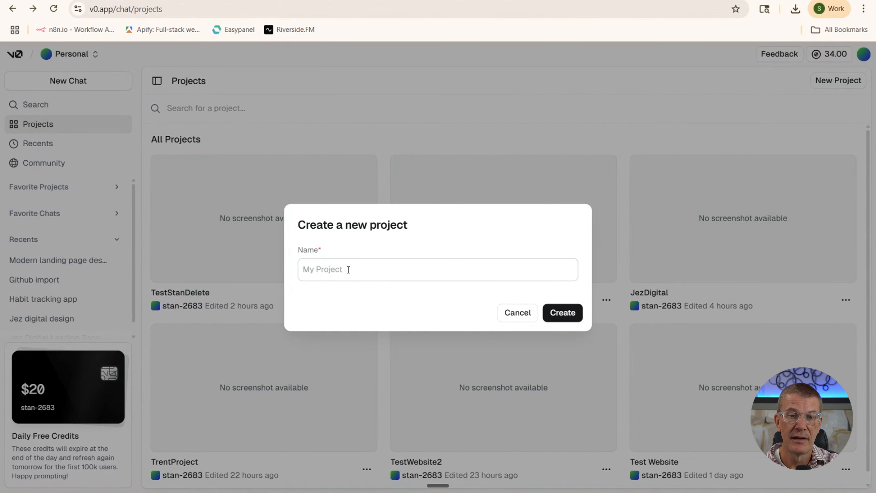
pyautogui.write('Test')
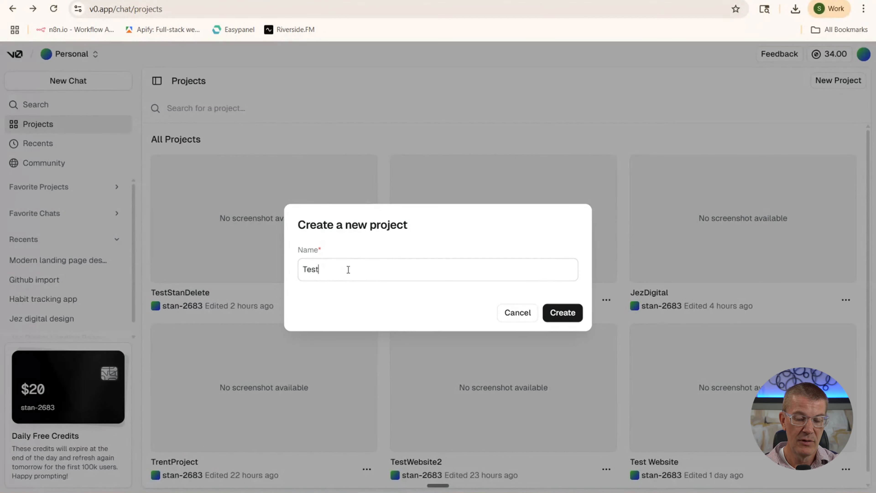
pyautogui.write('Web')
pyautogui.press('BackSpace')
pyautogui.press('BackSpace')
pyautogui.write('b')
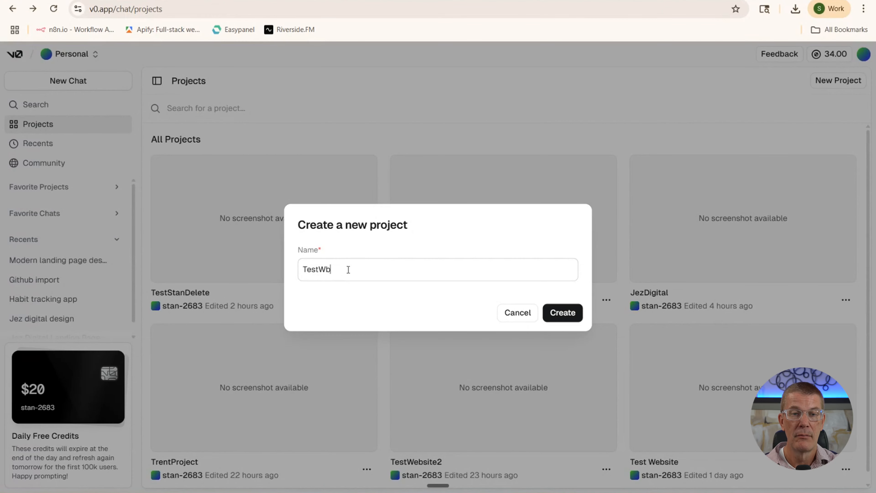
pyautogui.press('BackSpace')
pyautogui.write('eb')
pyautogui.press('BackSpace')
pyautogui.press('BackSpace')
pyautogui.write('ebsite')
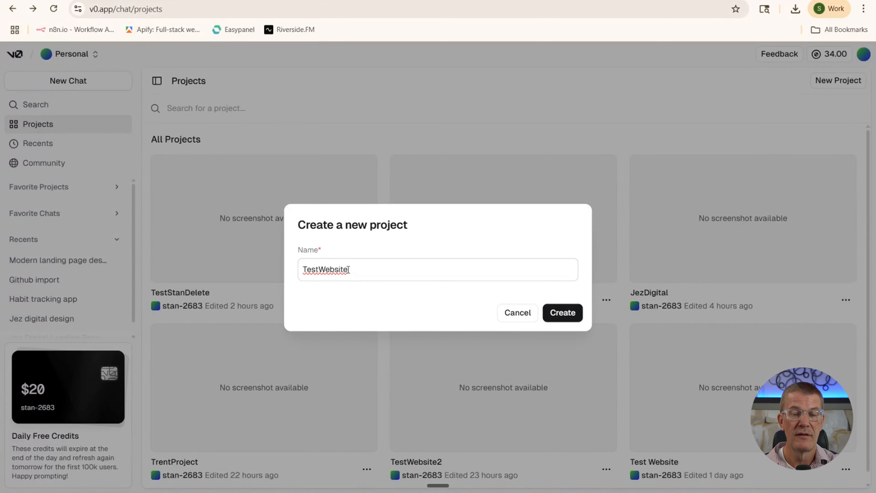
pyautogui.write('Final')
pyautogui.press('Return')
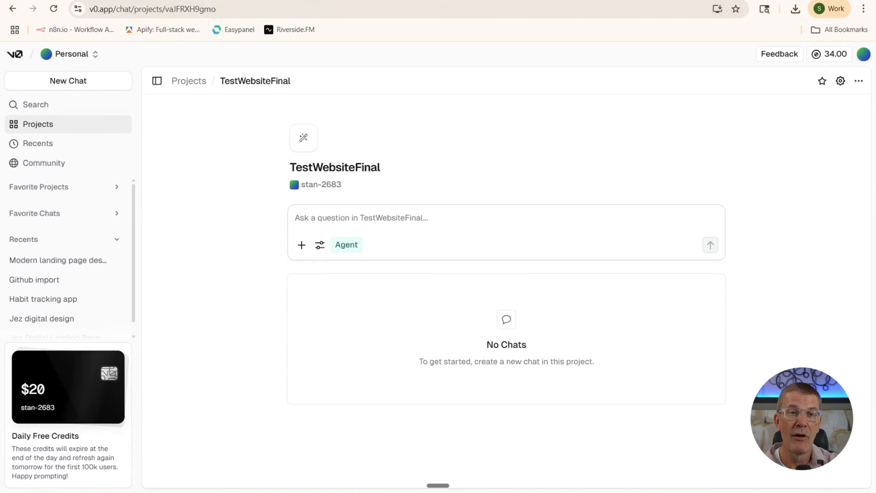
pyautogui.click(221, 1)
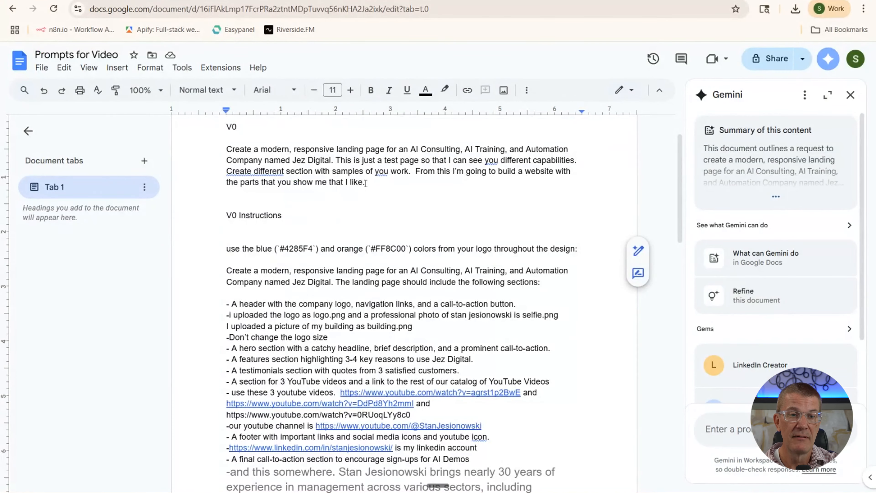
# Select the first landing-page prompt paragraph under V0 and return to the TestWebsiteFinal project
pyautogui.moveTo(366, 183); pyautogui.dragTo(222, 149)
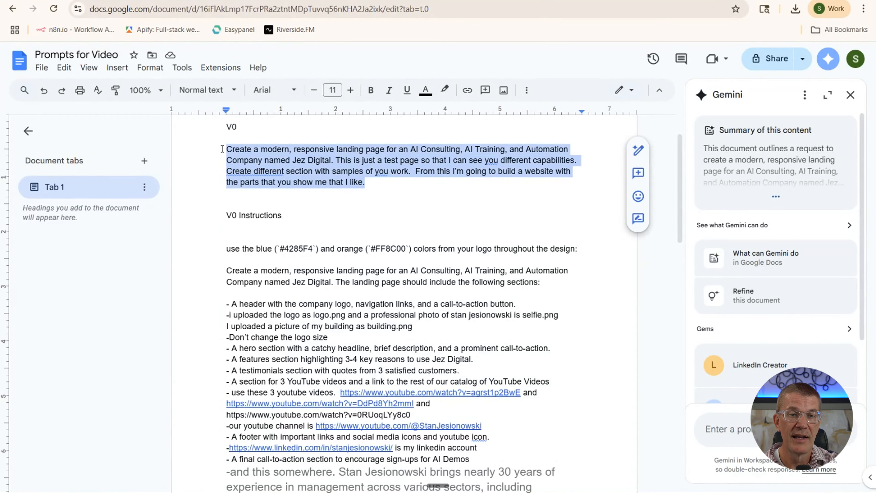
pyautogui.click(453, 180)
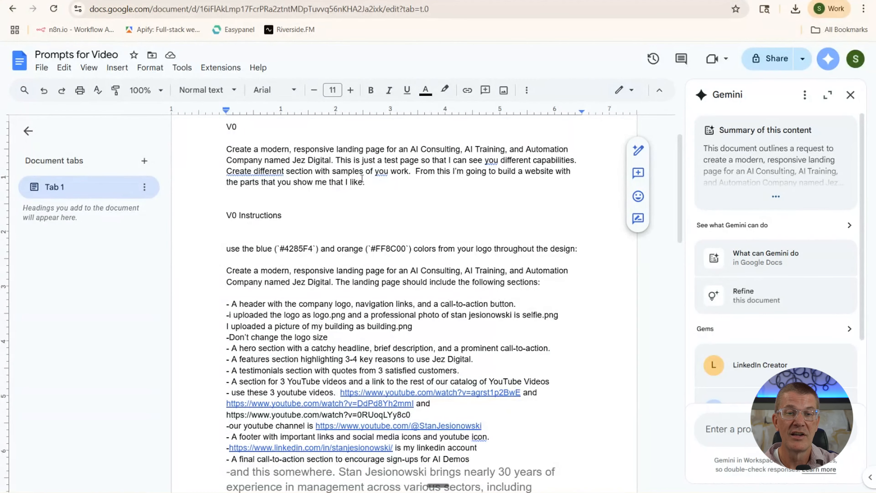
pyautogui.moveTo(366, 182); pyautogui.dragTo(226, 152)
pyautogui.hotkey('ctrl', 'c')
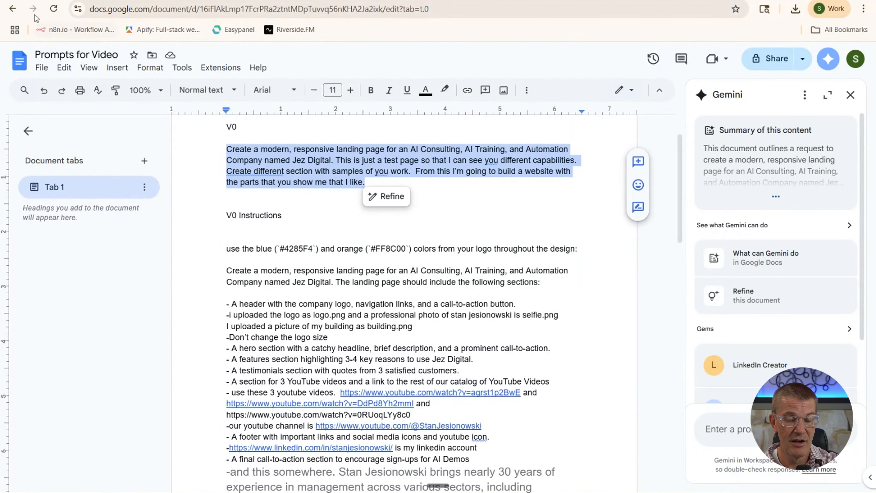
pyautogui.click(70, 1)
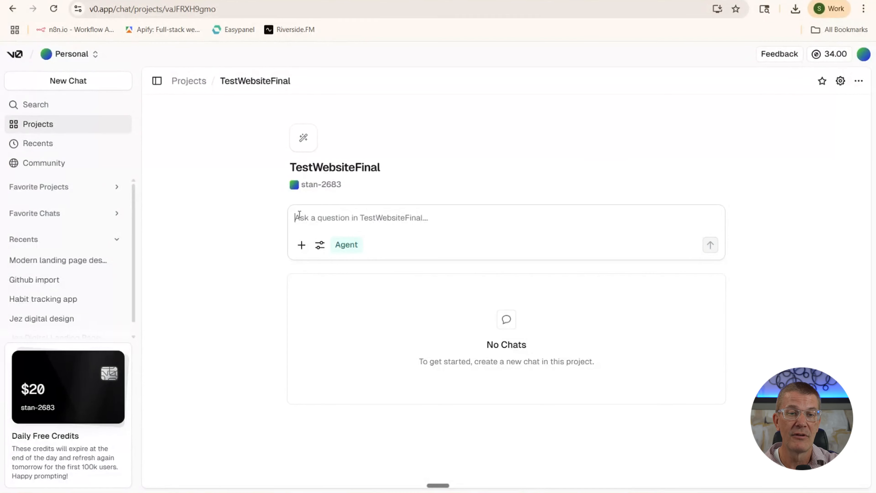
# Paste the Jez Digital landing-page prompt into the chat and send it
pyautogui.hotkey('ctrl', 'v')
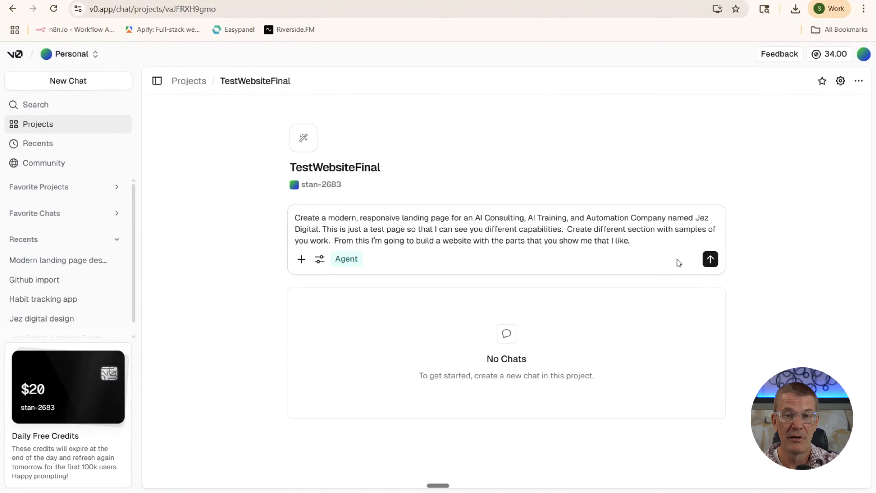
pyautogui.click(709, 259)
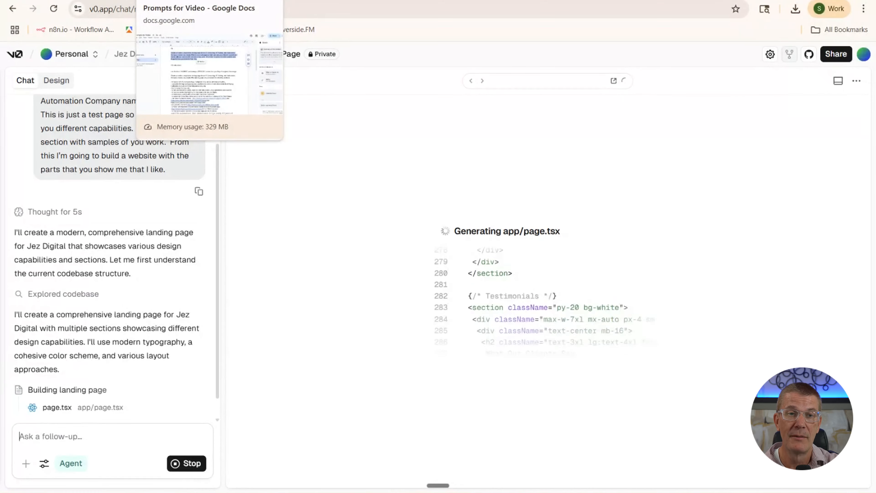
# Read down the V0 Instructions prompt in Prompts for Video, then return to the v0 chat
pyautogui.click(186, 0)
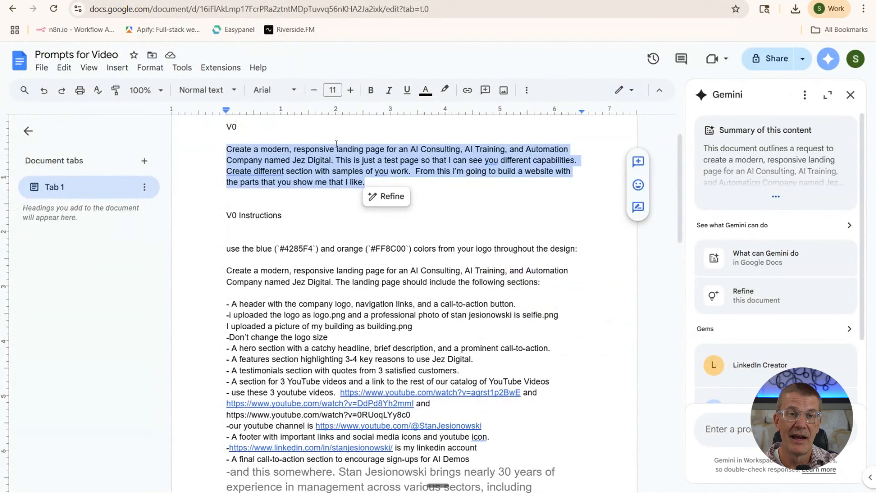
pyautogui.scroll(-3, 304, 208)
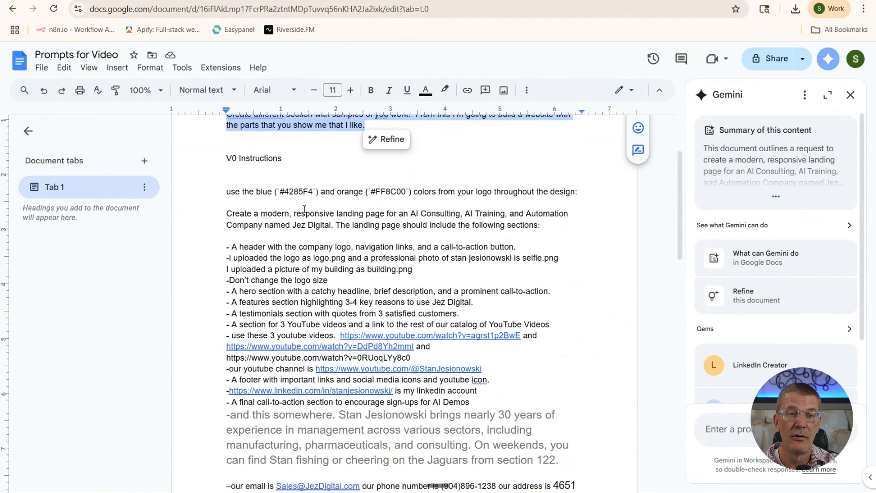
pyautogui.scroll(-3, 304, 207)
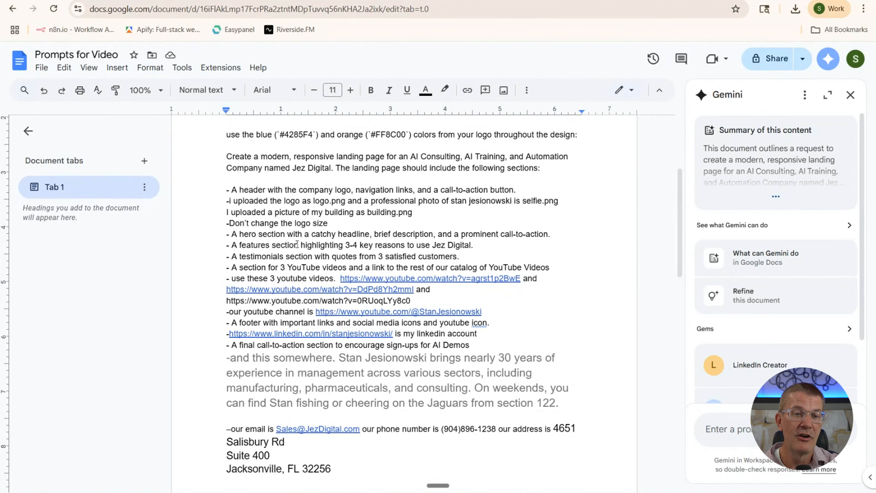
pyautogui.scroll(-2, 288, 245)
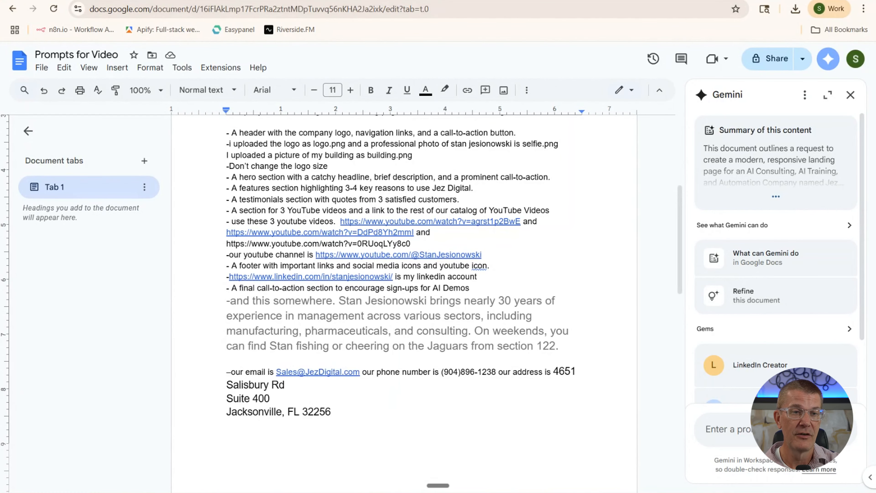
pyautogui.hotkey('ctrl', 'Tab')
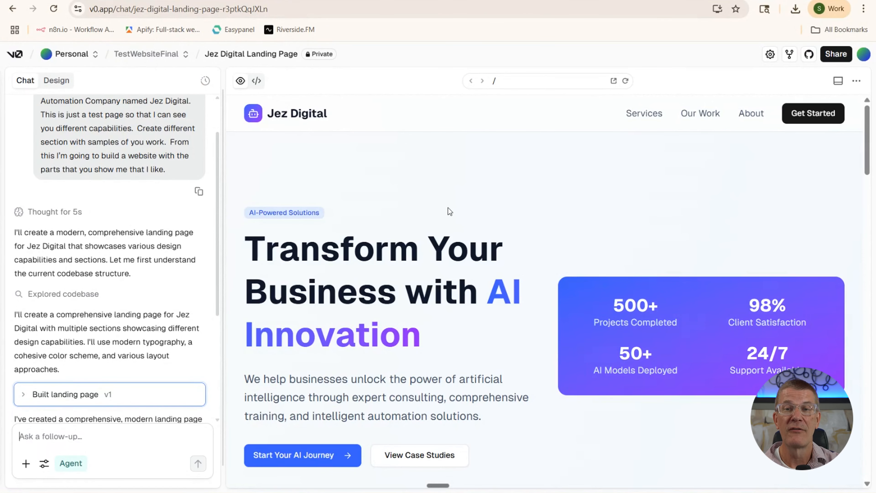
# Scroll the Jez Digital preview from hero to footer and back, then go to the prompt document
pyautogui.scroll(-3, 449, 212)
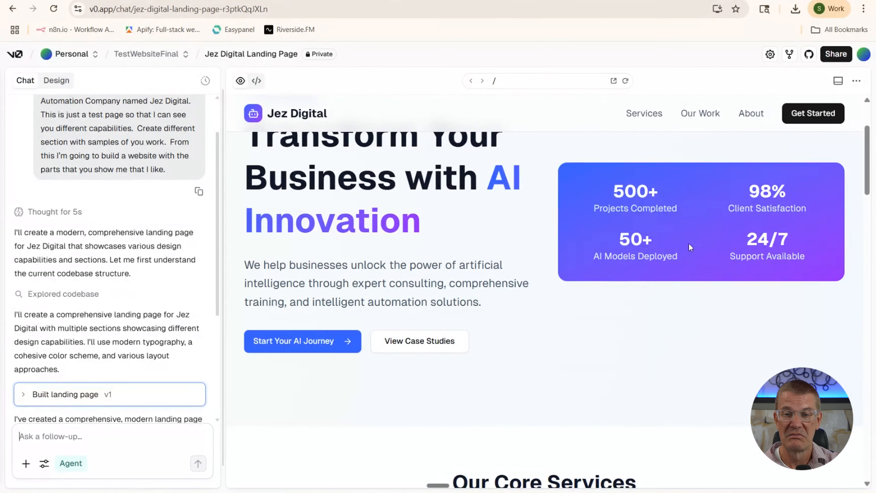
pyautogui.scroll(-3, 494, 226)
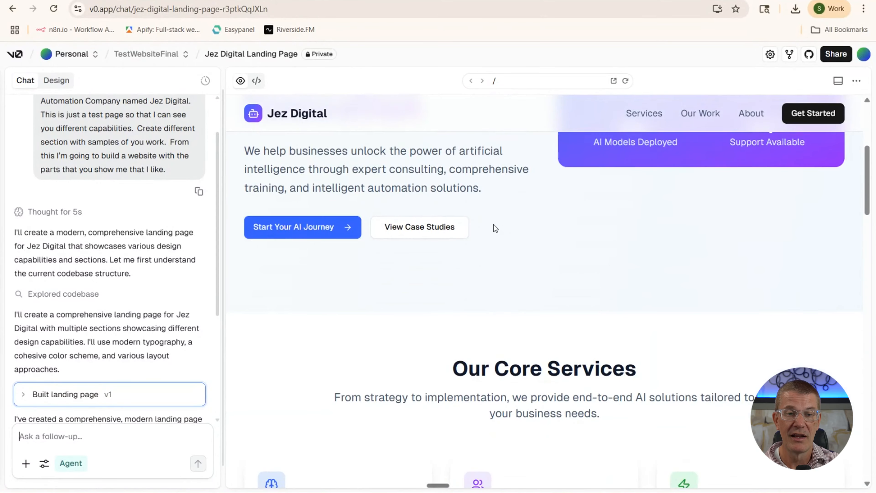
pyautogui.scroll(-5, 494, 224)
pyautogui.scroll(-10, 495, 228)
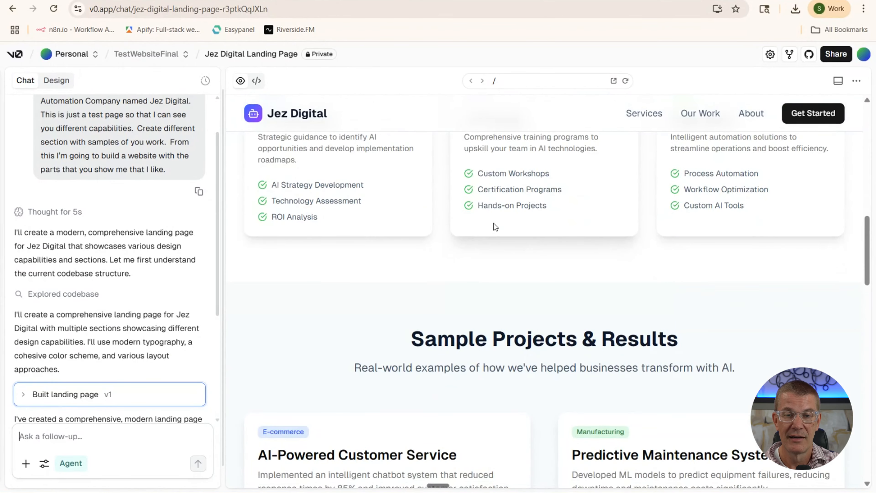
pyautogui.scroll(-5, 494, 221)
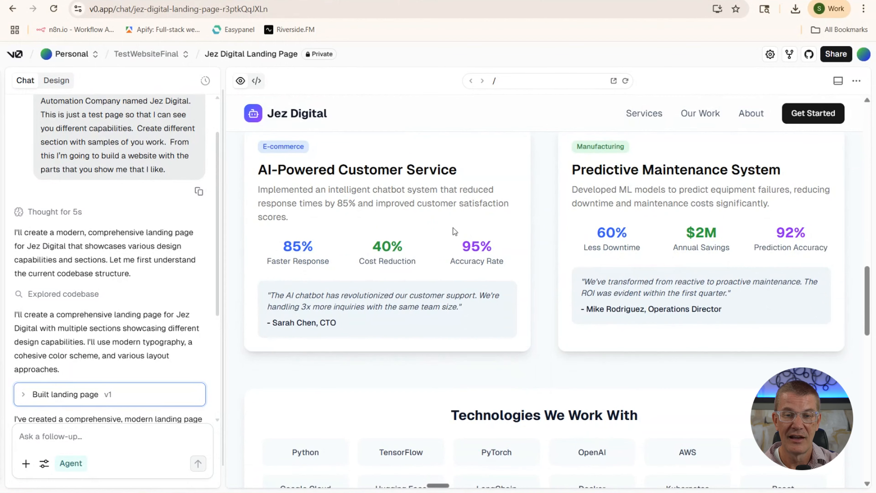
pyautogui.scroll(-5, 441, 227)
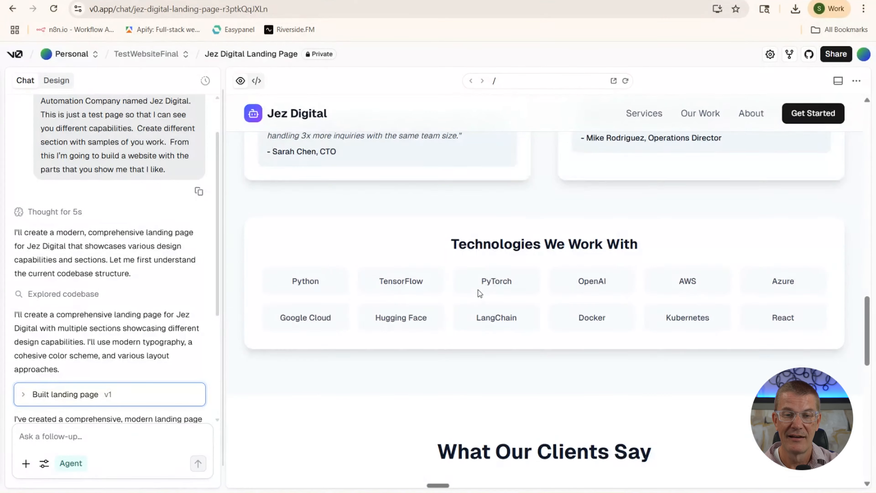
pyautogui.scroll(-15, 477, 290)
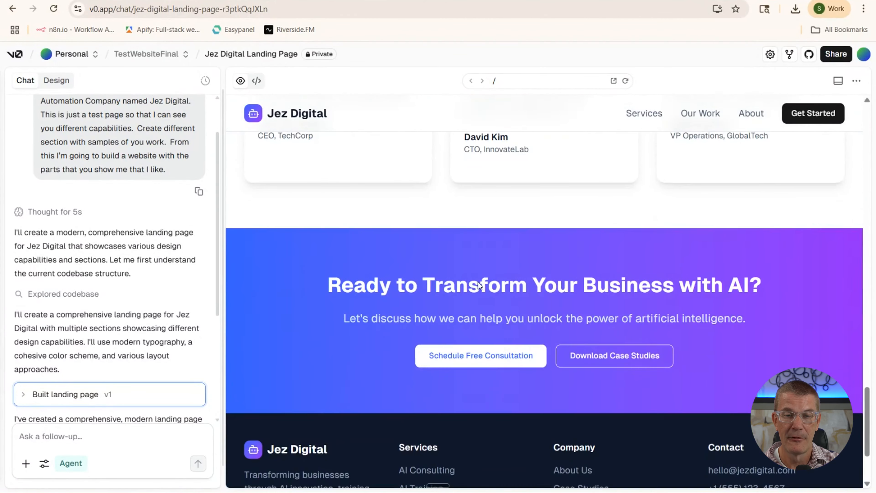
pyautogui.scroll(-4, 478, 282)
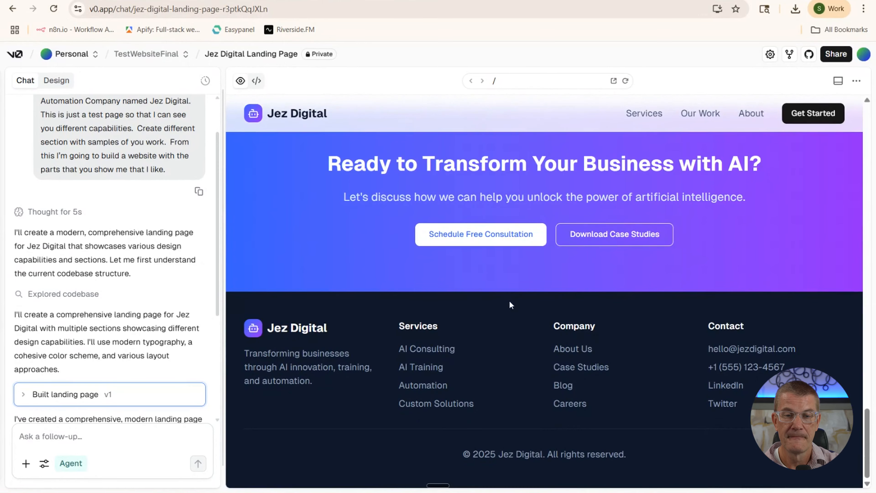
pyautogui.scroll(18, 510, 303)
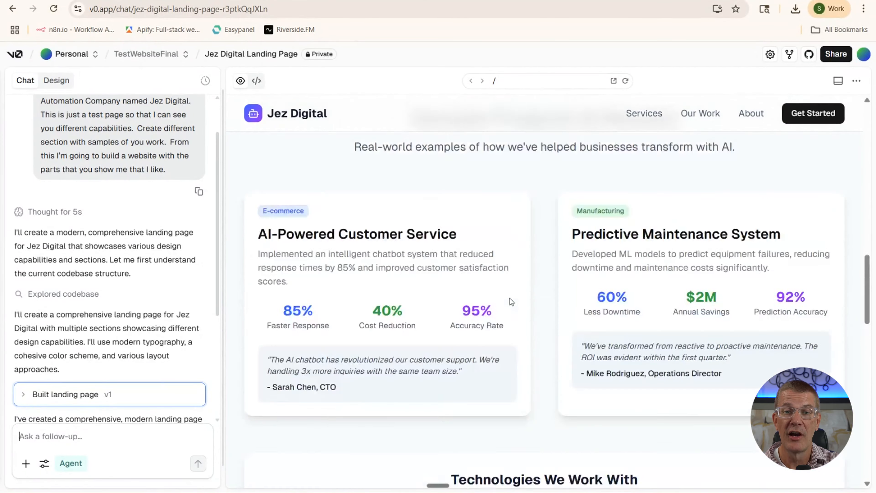
pyautogui.scroll(15, 510, 302)
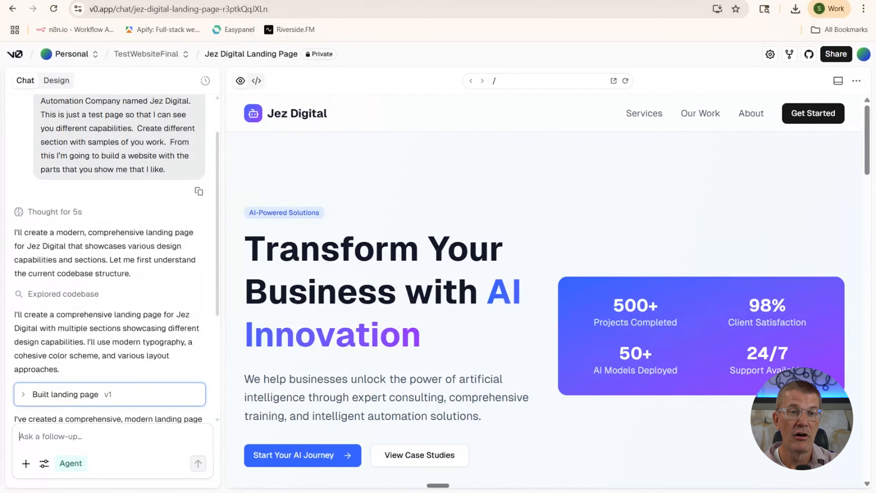
pyautogui.click(310, 1)
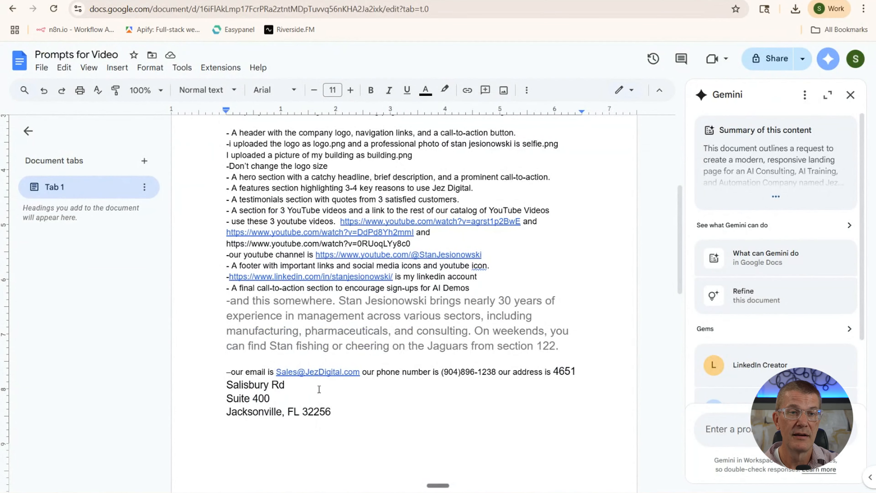
# Select the V0 Instructions prompt from the colour line to the address, then return to v0
pyautogui.moveTo(338, 417); pyautogui.dragTo(199, 275)
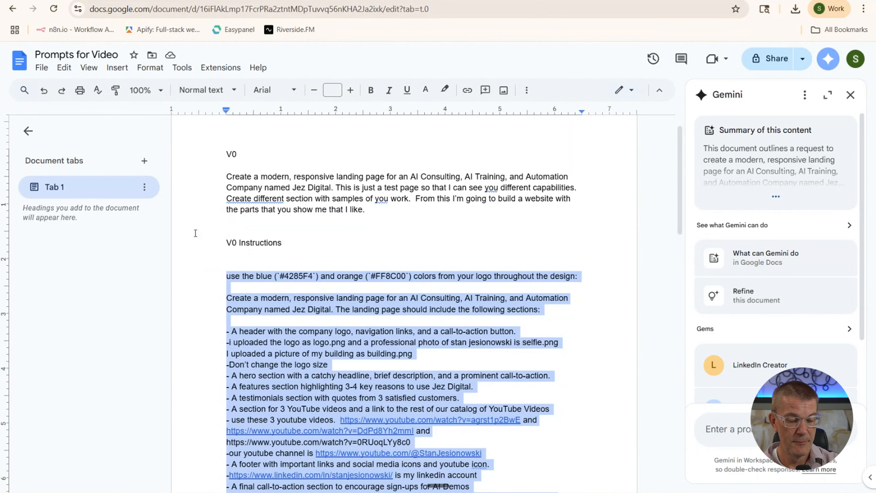
pyautogui.click(91, 1)
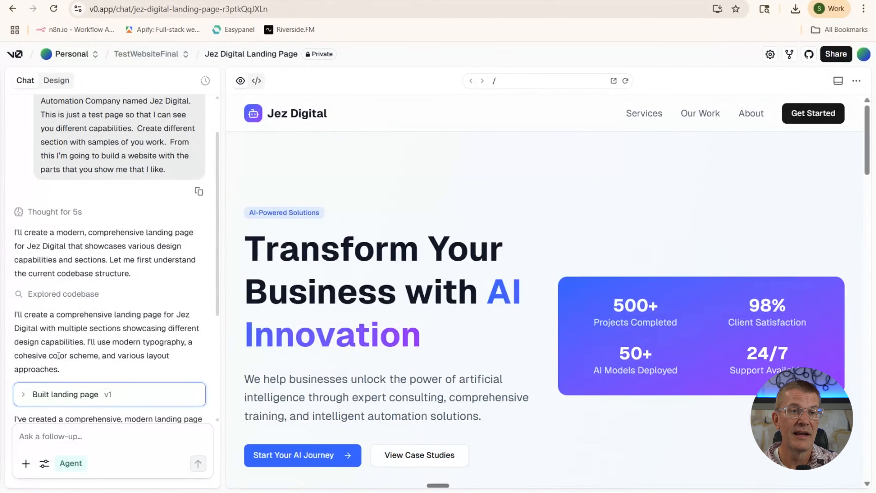
# Send 'lets change this website. I want to replace everything with this prompt.' with the pasted prompt, then stop the reply
pyautogui.click(76, 436)
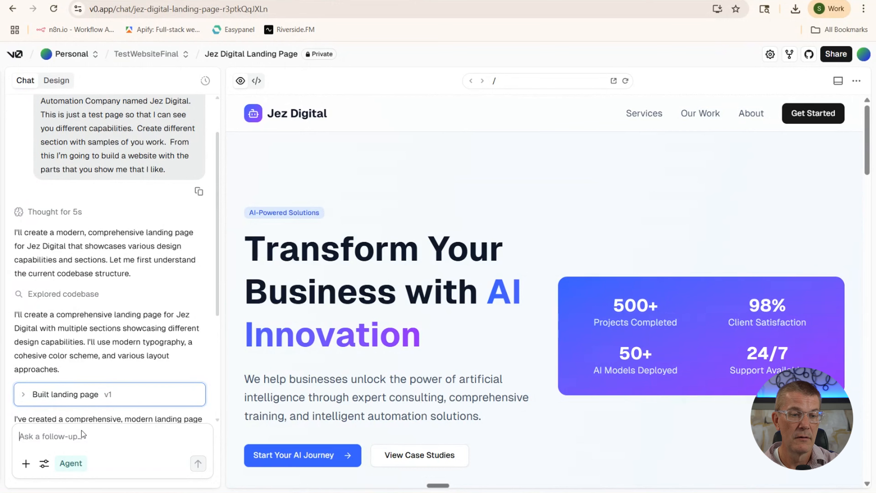
pyautogui.write('o')
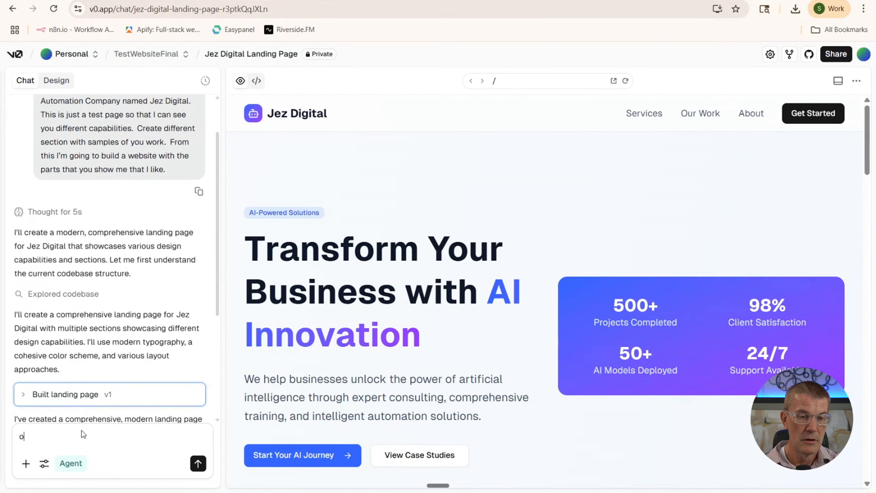
pyautogui.write('k c')
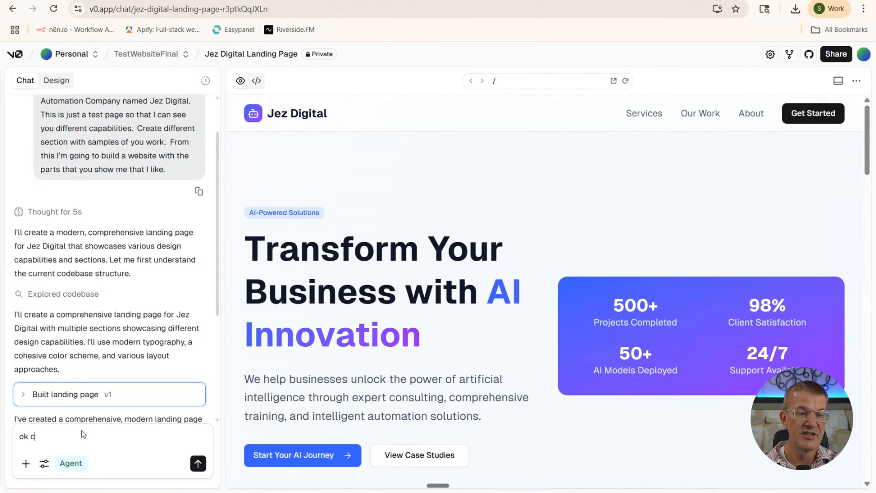
pyautogui.press('BackSpace')
pyautogui.write('lets ')
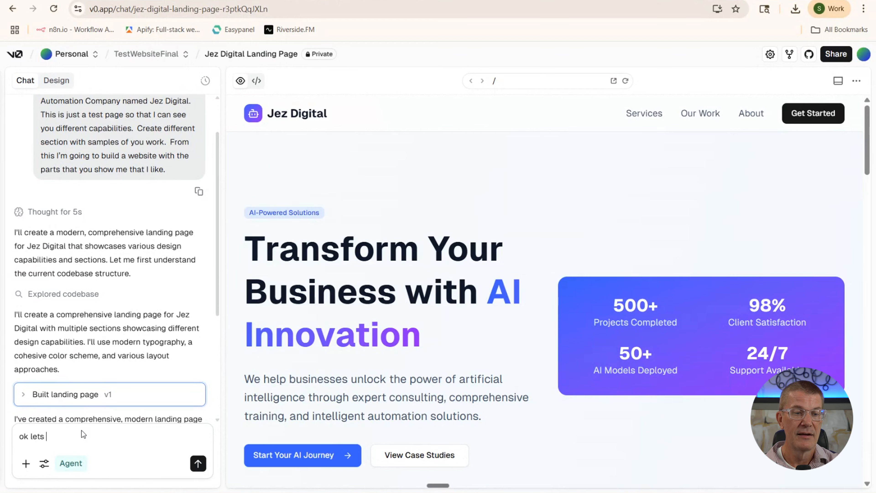
pyautogui.write('cha')
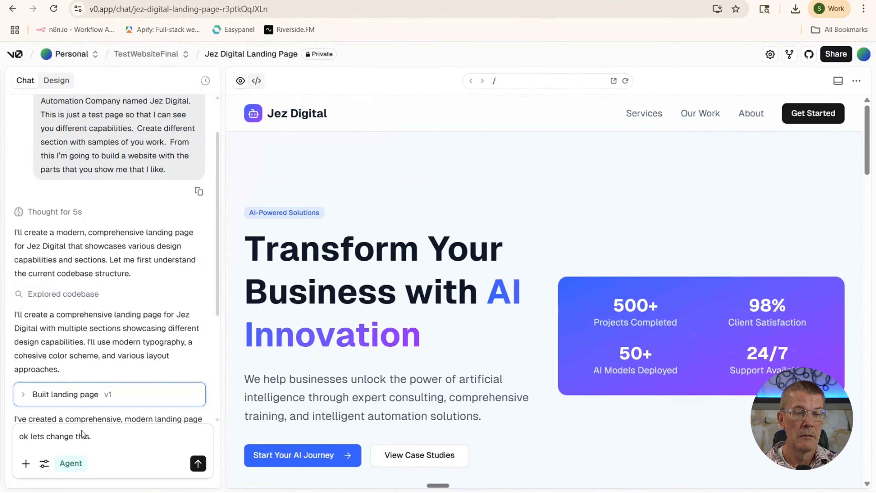
pyautogui.write('nge this website.  ')
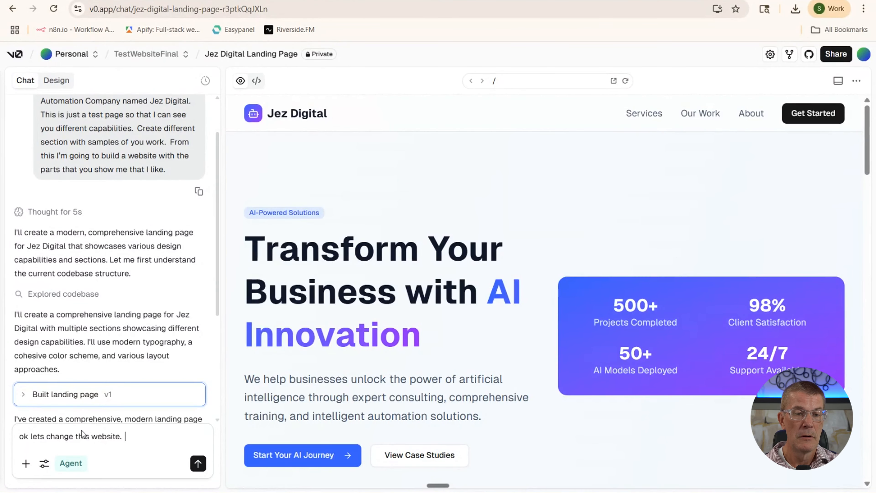
pyautogui.write('I want to ')
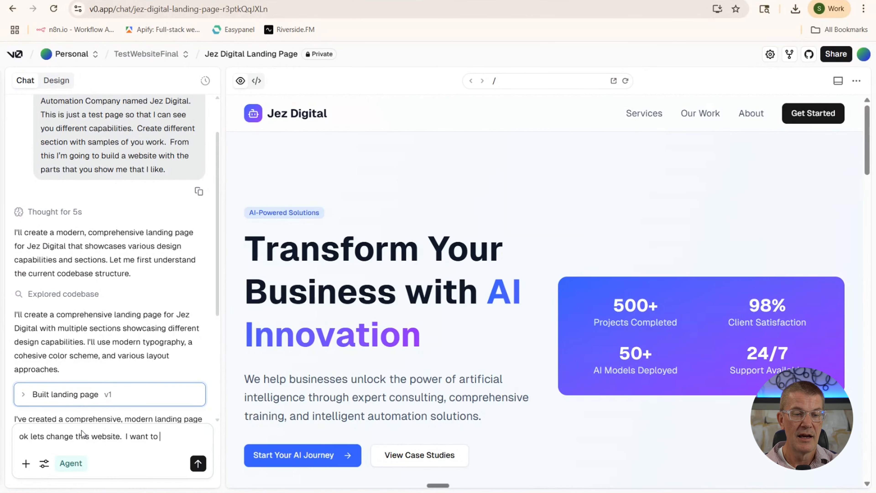
pyautogui.write('replace ')
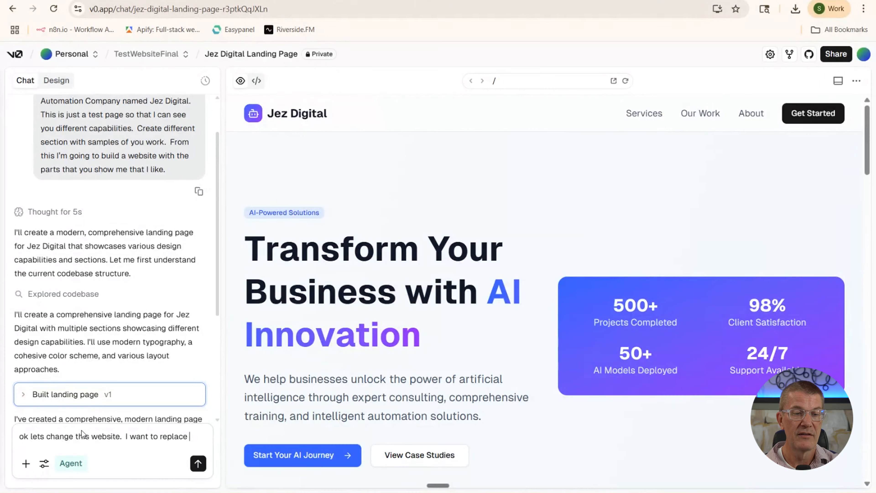
pyautogui.write('everyt')
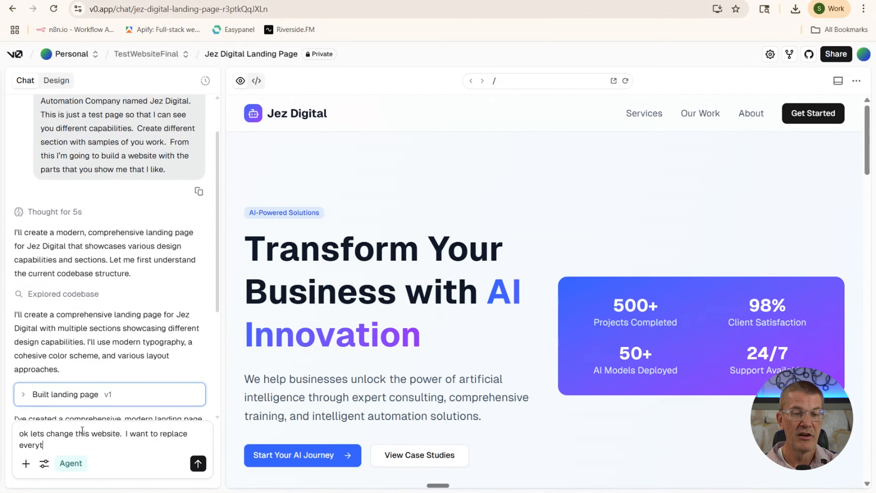
pyautogui.write('hing with this')
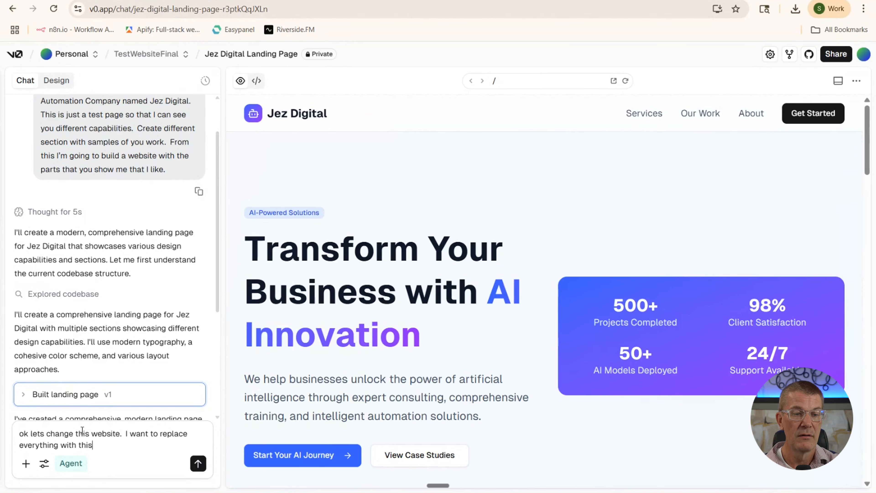
pyautogui.write(' prompt.')
pyautogui.hotkey('ctrl', 'v')
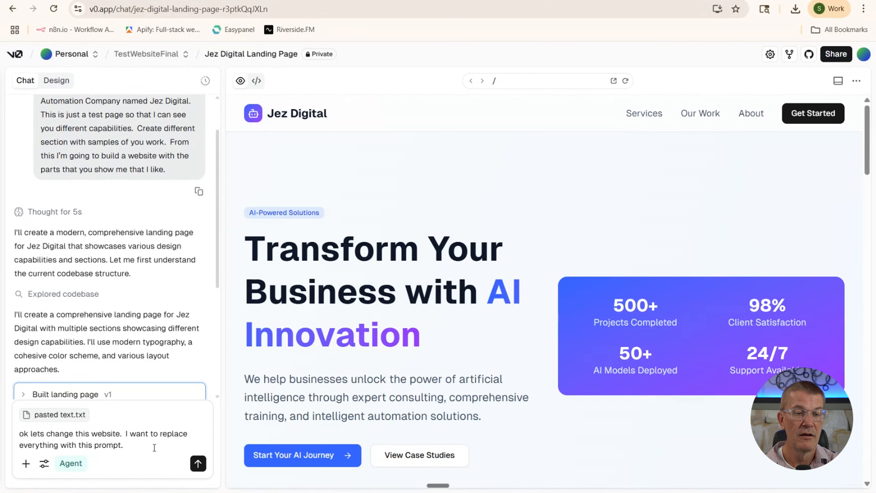
pyautogui.click(198, 463)
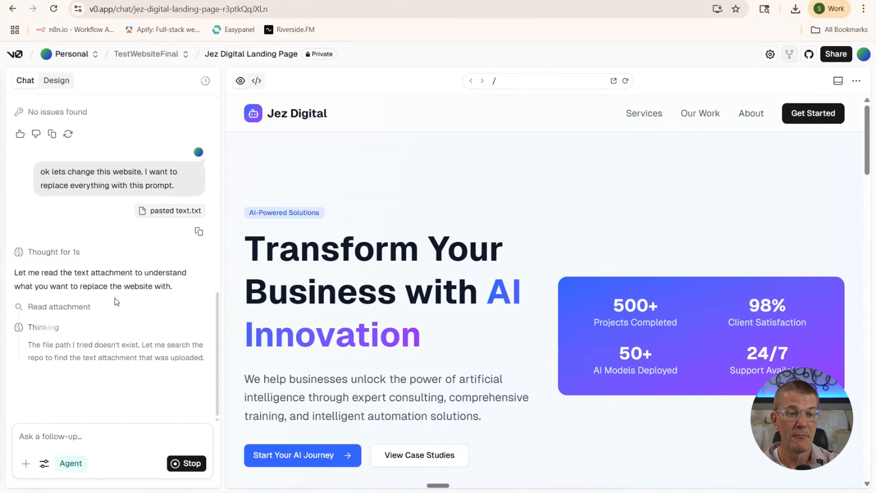
pyautogui.click(184, 468)
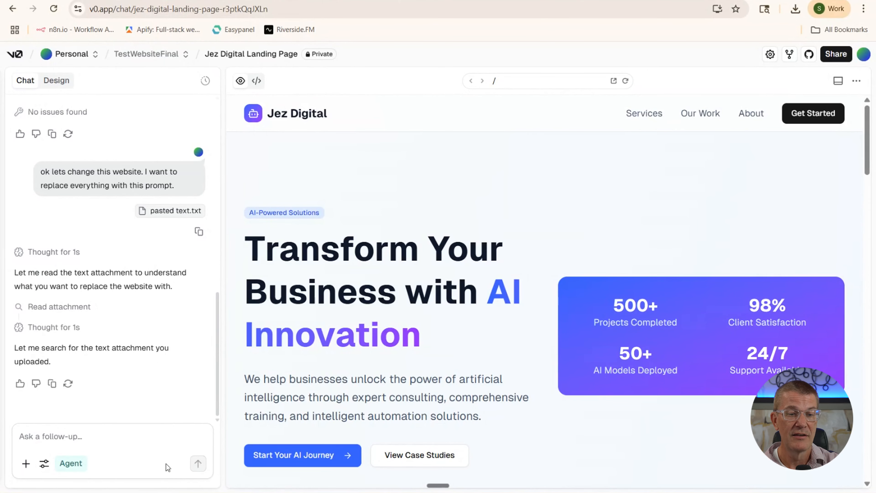
# Attach building, Logo and Selfie images from Documents > Website > Website Redesign to the message
pyautogui.click(25, 463)
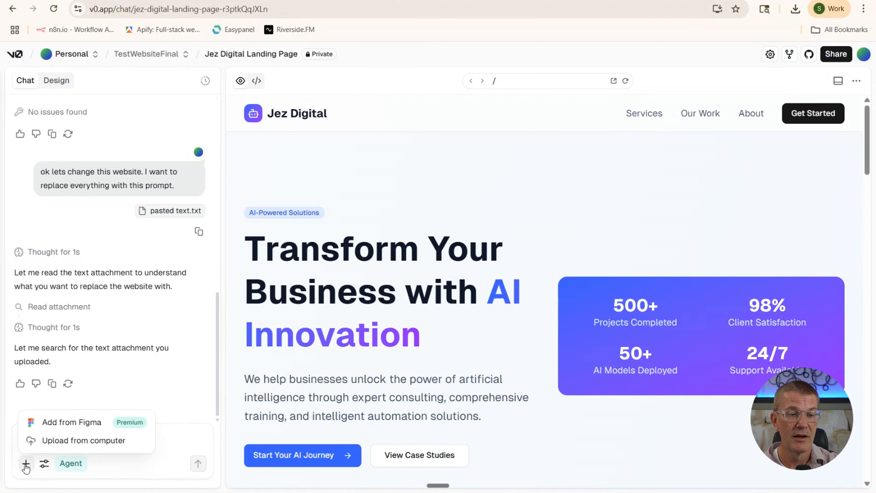
pyautogui.click(61, 439)
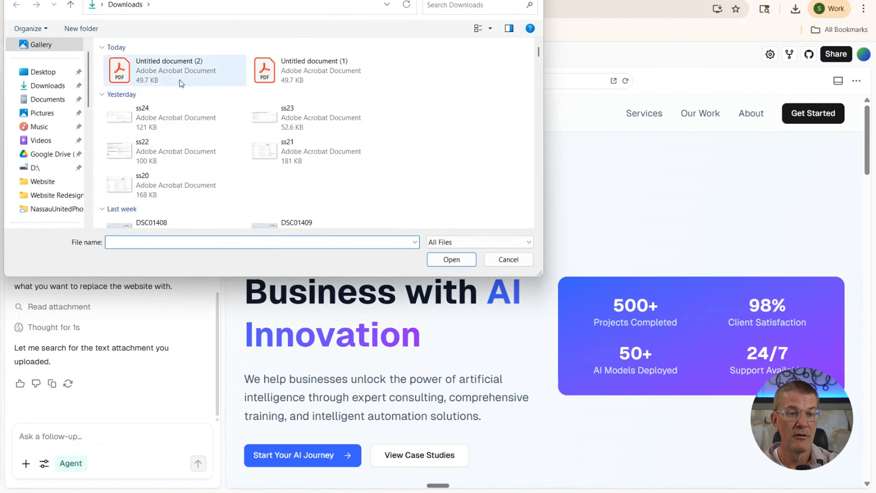
pyautogui.click(48, 99)
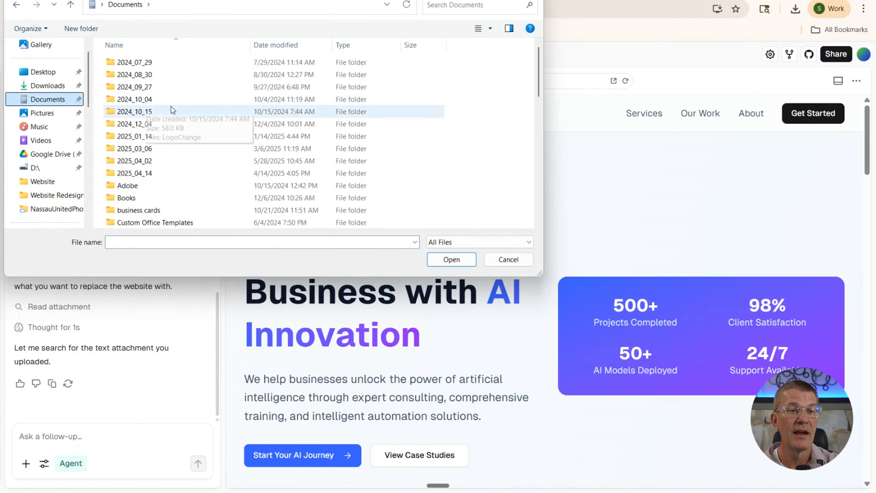
pyautogui.scroll(-4, 168, 110)
pyautogui.scroll(5, 168, 109)
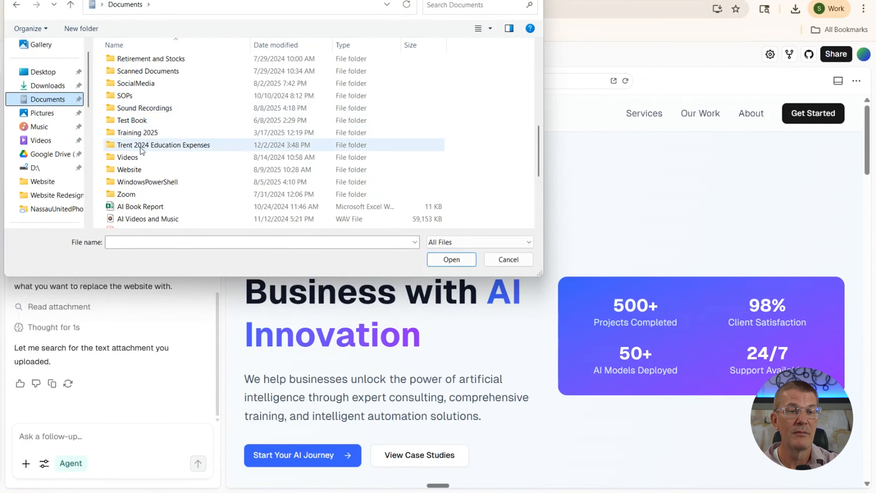
pyautogui.doubleClick(138, 172)
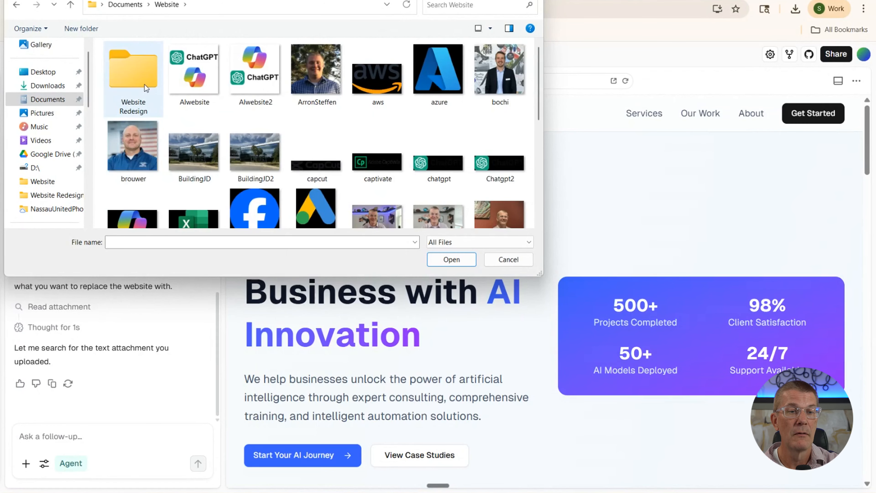
pyautogui.doubleClick(145, 84)
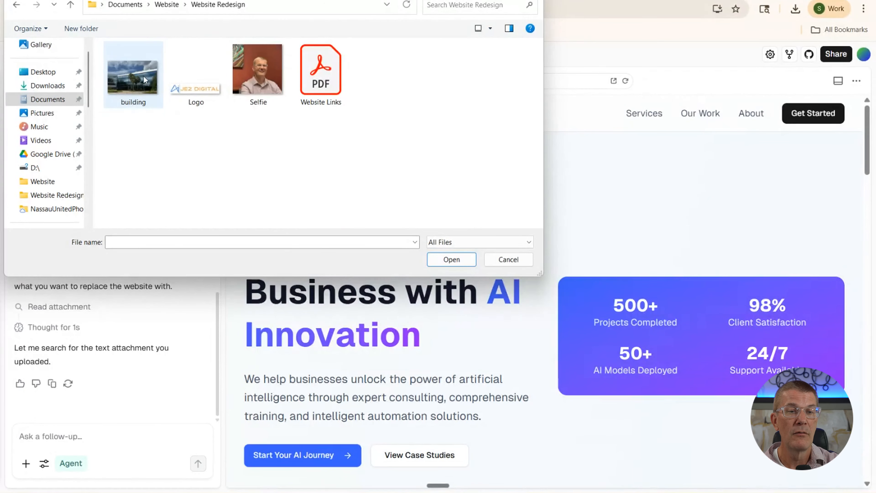
pyautogui.click(144, 75)
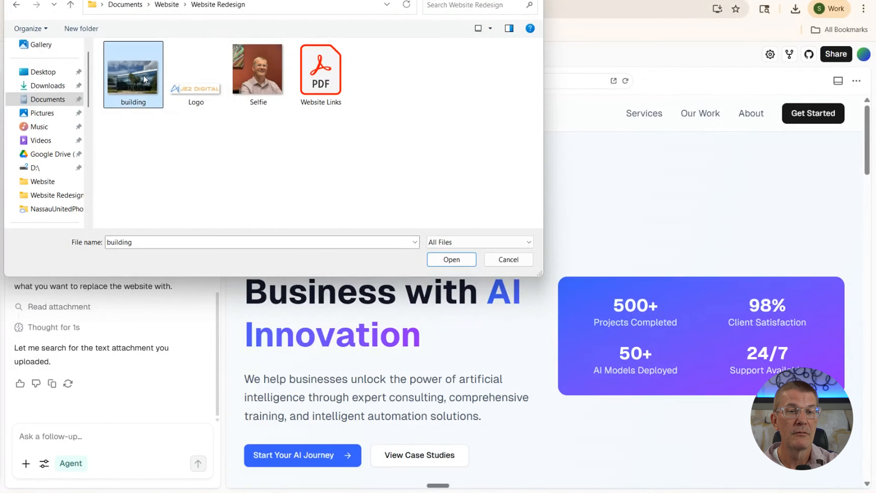
pyautogui.keyDown('ctrl'); pyautogui.click(190, 80); pyautogui.keyUp('ctrl')
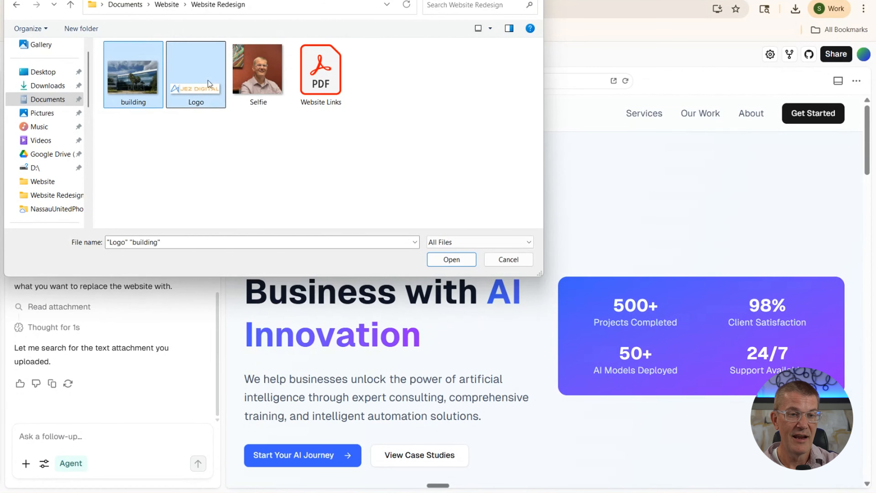
pyautogui.keyDown('ctrl'); pyautogui.click(256, 82); pyautogui.keyUp('ctrl')
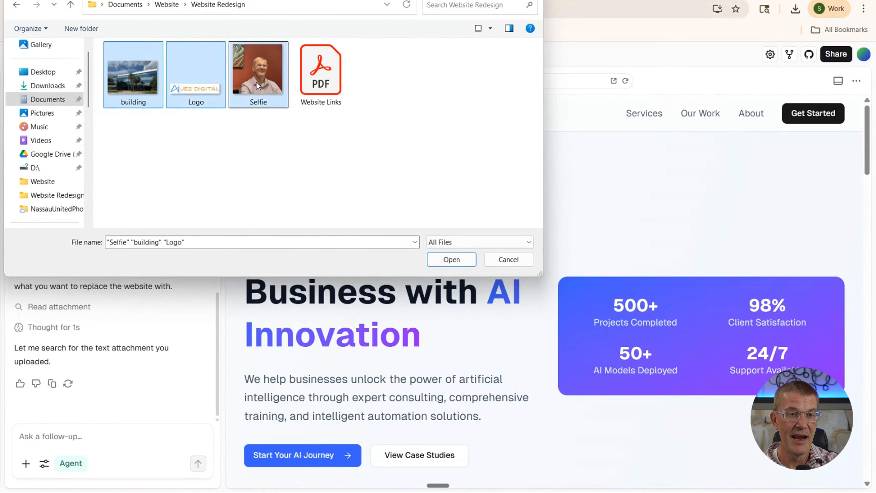
pyautogui.click(445, 258)
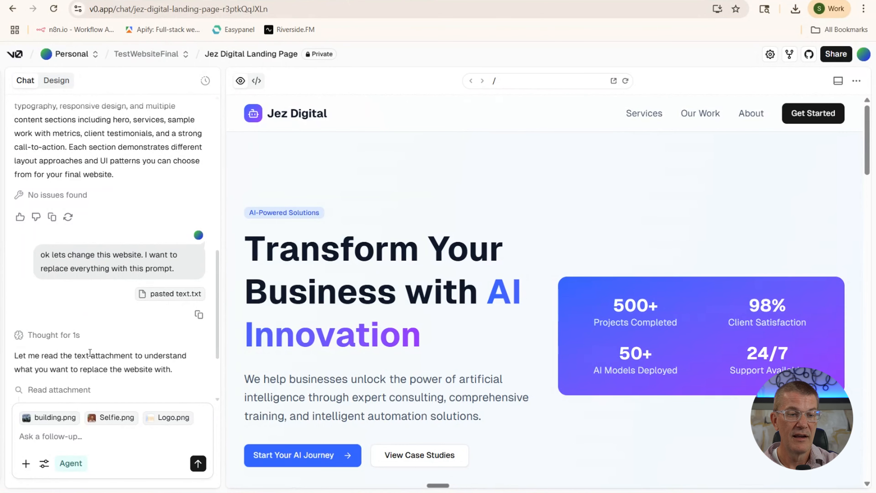
pyautogui.click(193, 1)
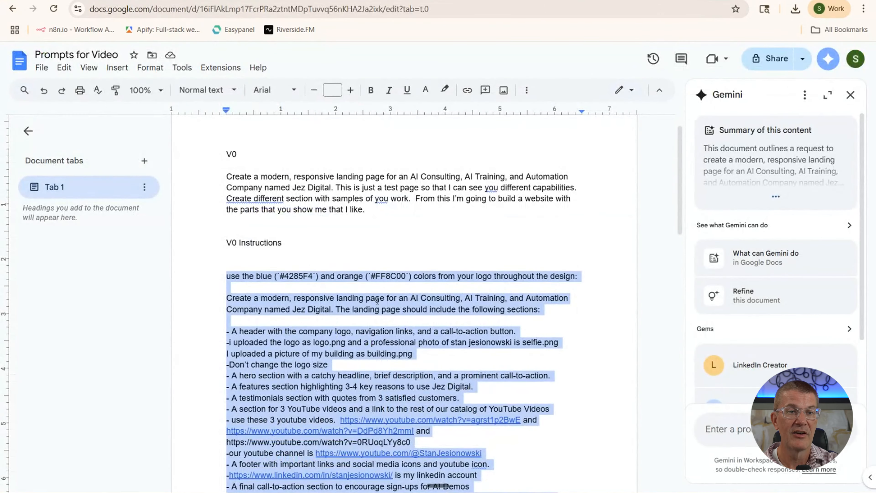
pyautogui.scroll(-8, 381, 306)
pyautogui.click(369, 318)
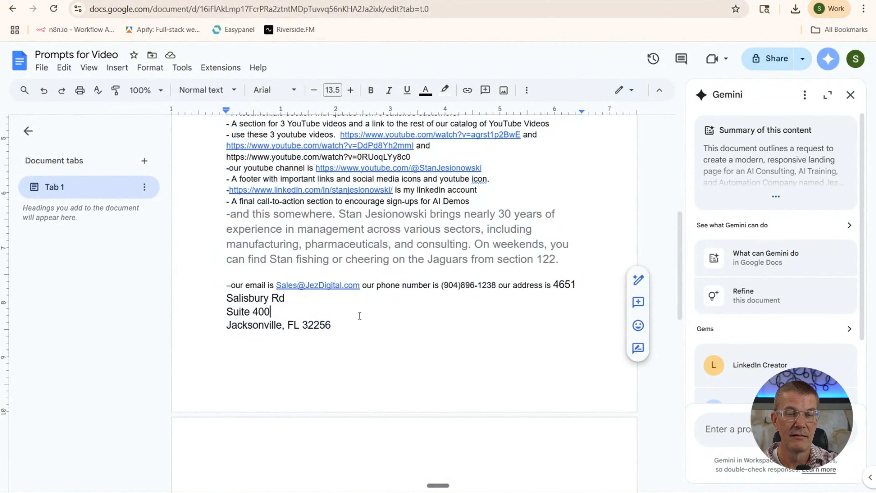
pyautogui.moveTo(345, 322); pyautogui.dragTo(211, 266)
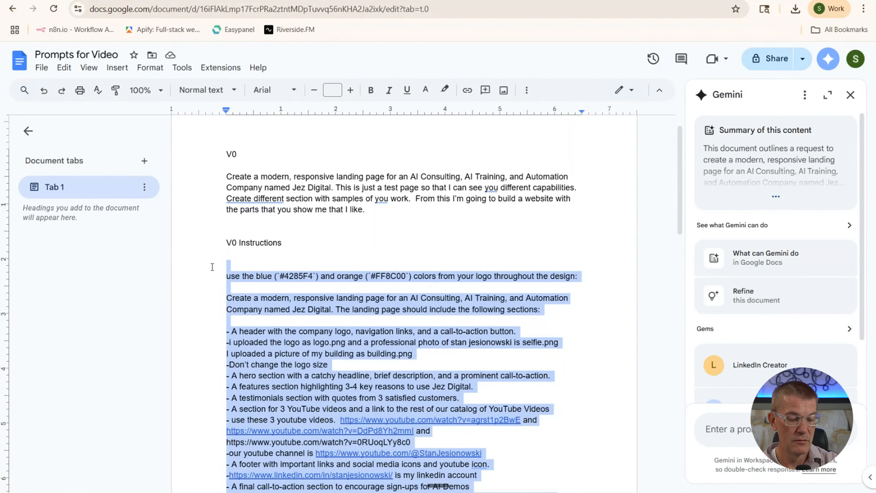
pyautogui.hotkey('alt', 'Tab')
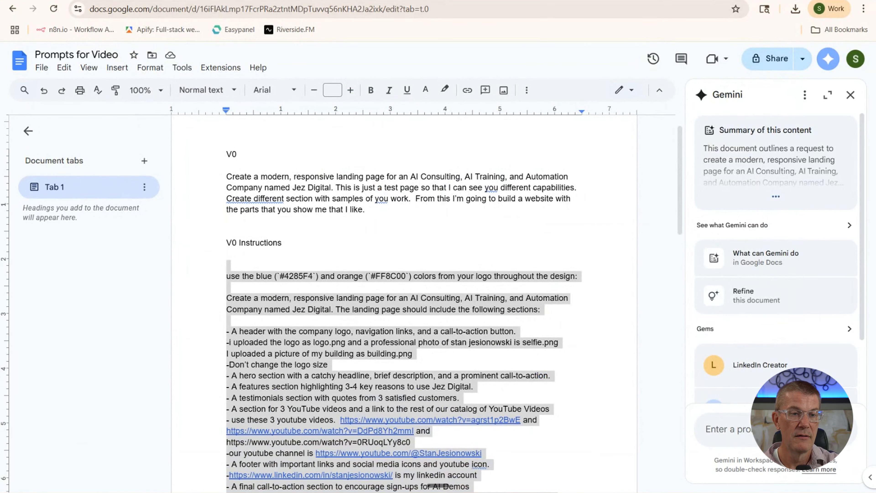
pyautogui.hotkey('alt', 'Tab')
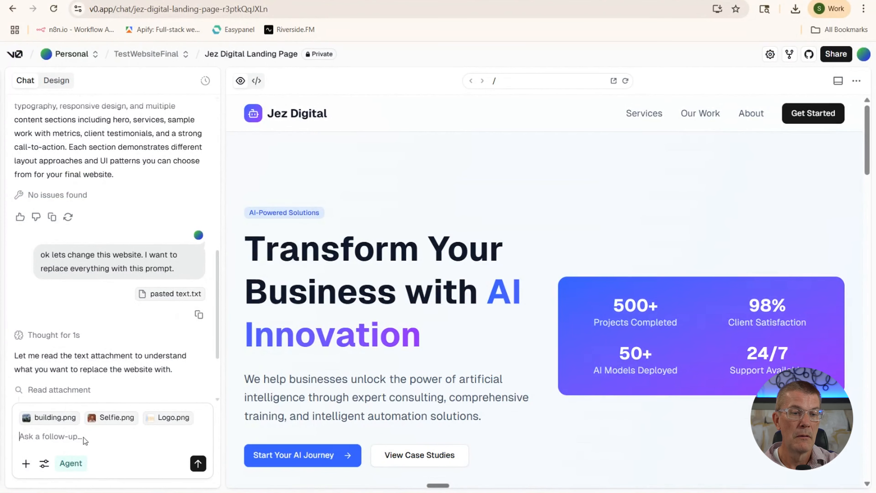
# Send 'lets change the website to the following prompt and i included some files for you.' with the pasted prompt
pyautogui.write('that')
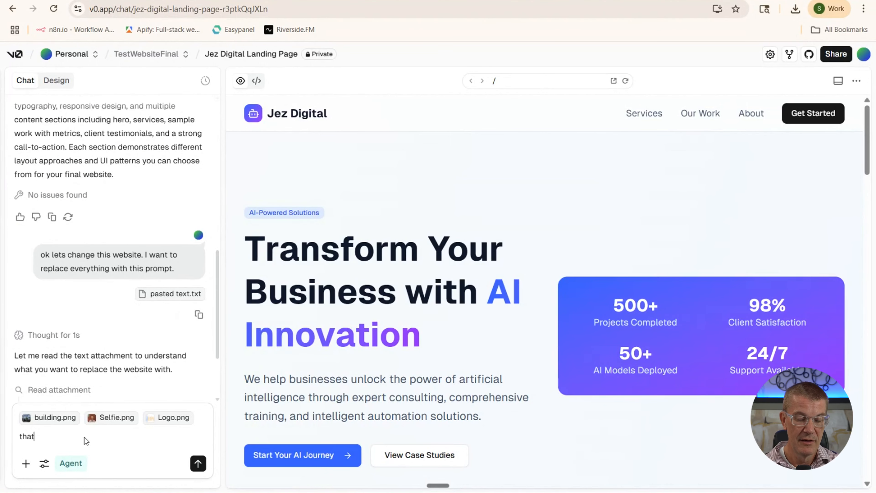
pyautogui.press('BackSpace')
pyautogui.press('BackSpace')
pyautogui.press('BackSpace')
pyautogui.press('BackSpace')
pyautogui.press('BackSpace')
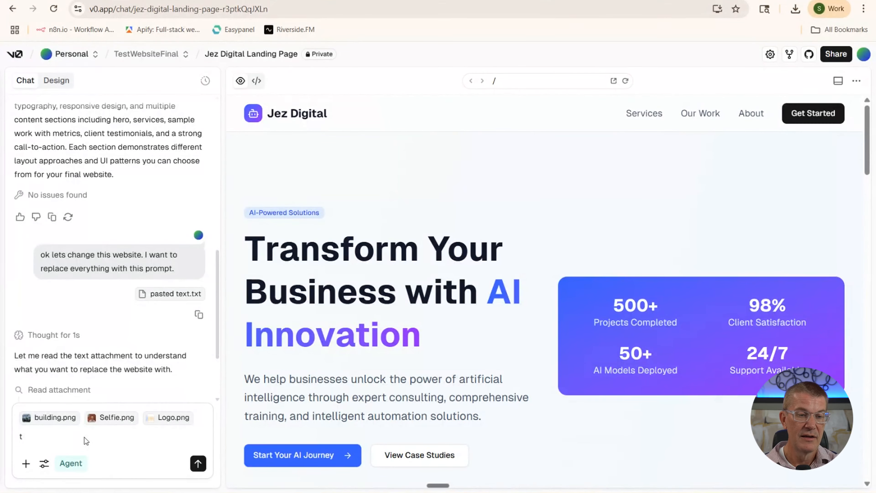
pyautogui.write('lets change th')
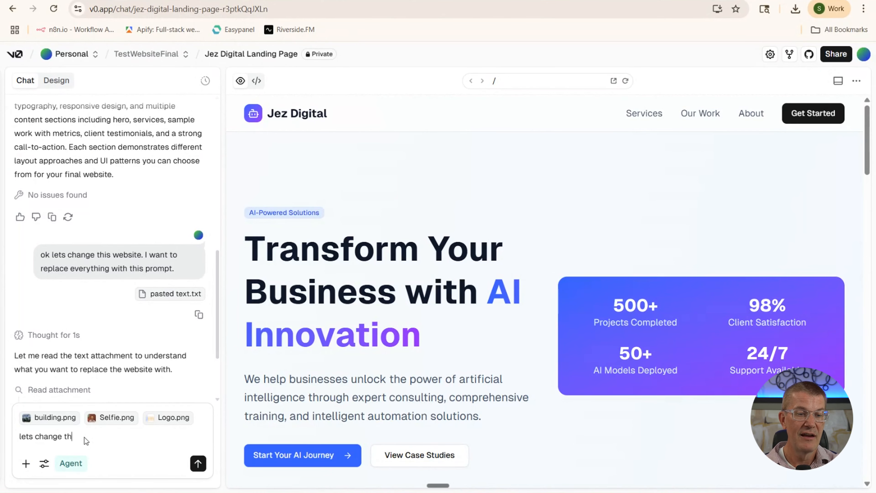
pyautogui.write('e website')
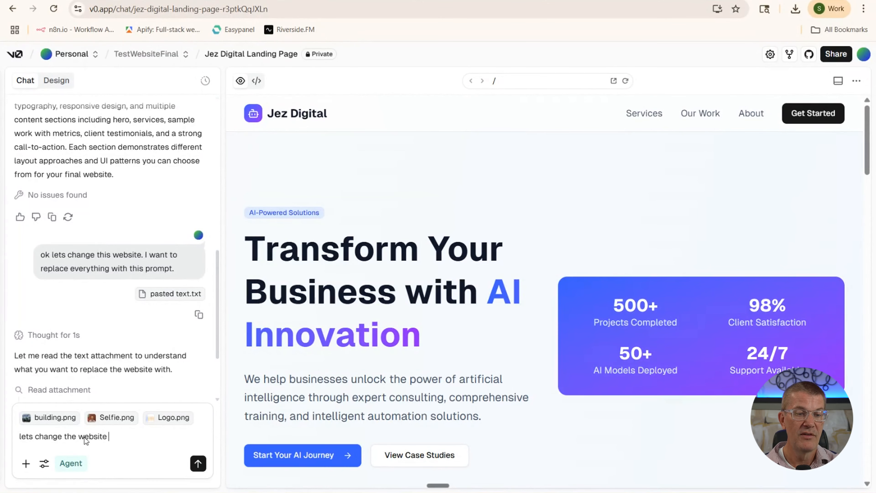
pyautogui.write(' to the following ')
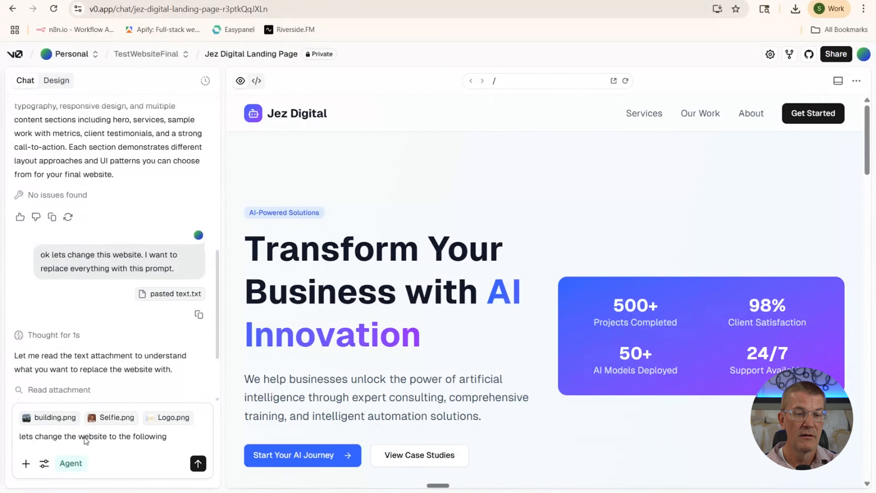
pyautogui.write('prompt and i')
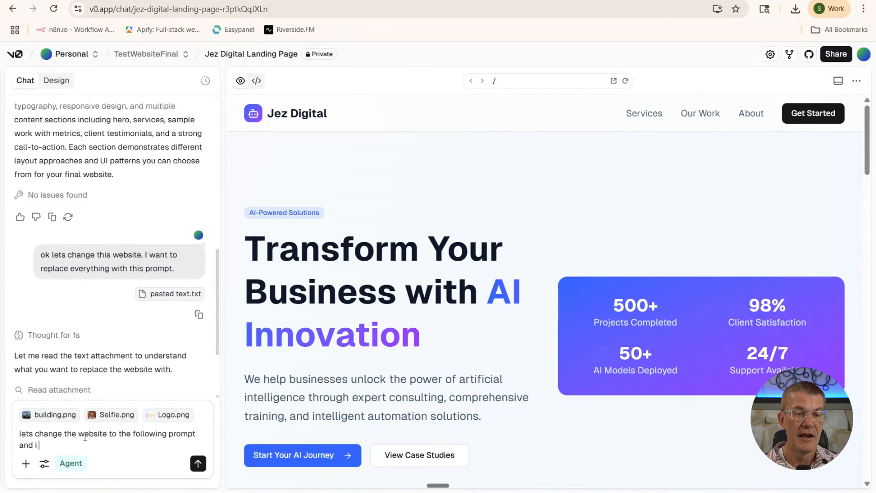
pyautogui.write(' include')
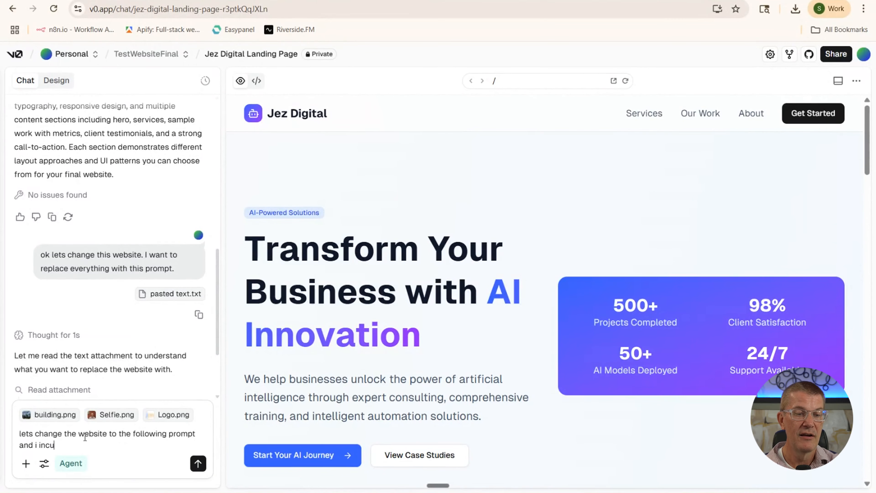
pyautogui.write('d some files for ')
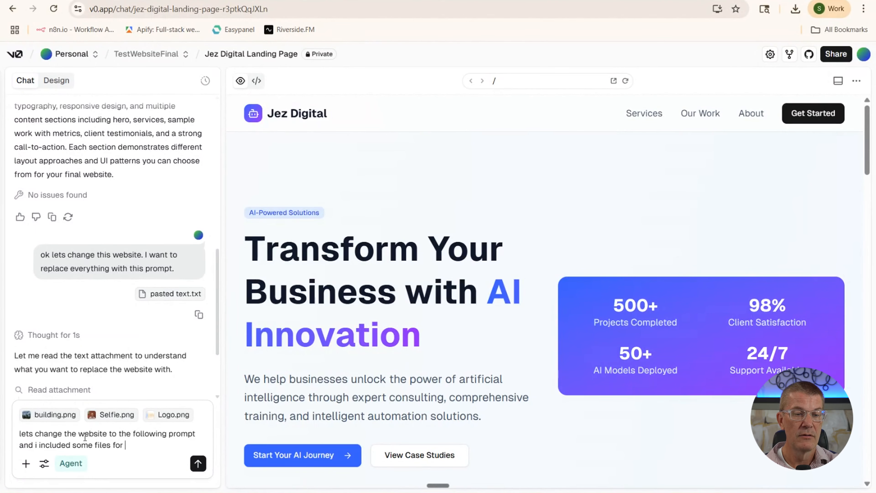
pyautogui.write('you.')
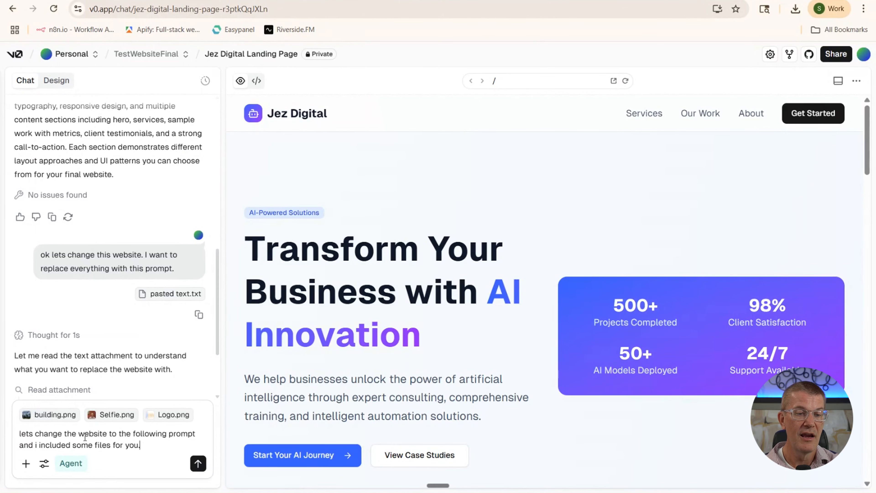
pyautogui.hotkey('ctrl', 'v')
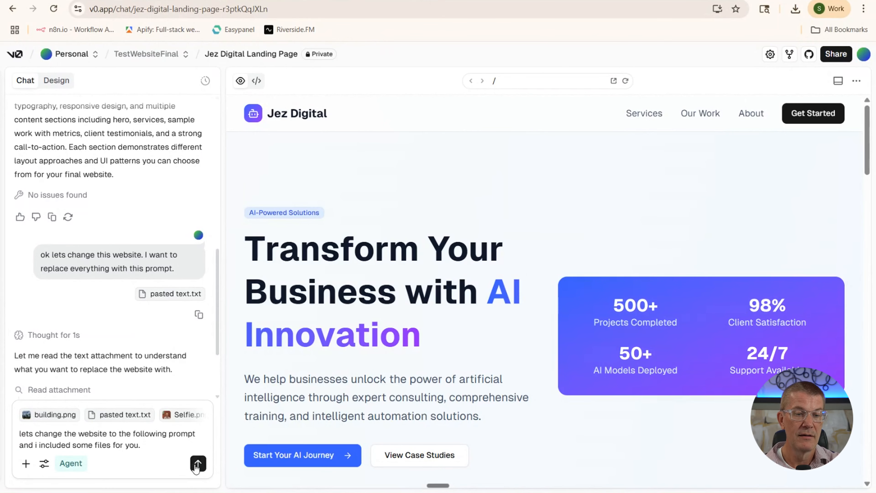
pyautogui.click(197, 464)
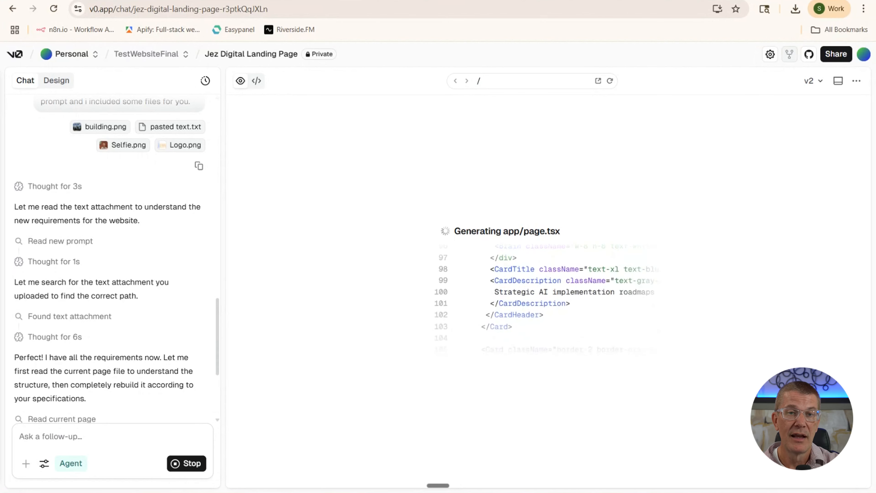
# Load jezdigital.com in a new browser tab
pyautogui.hotkey('ctrl', 't')
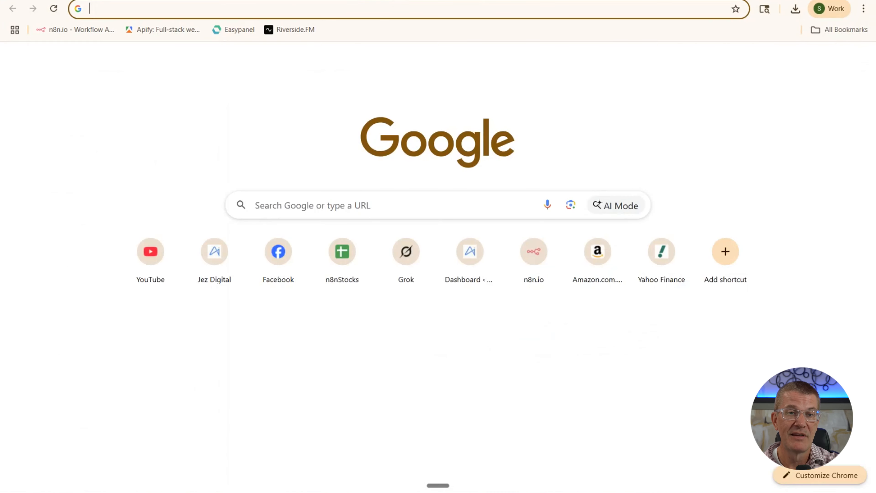
pyautogui.write('www.')
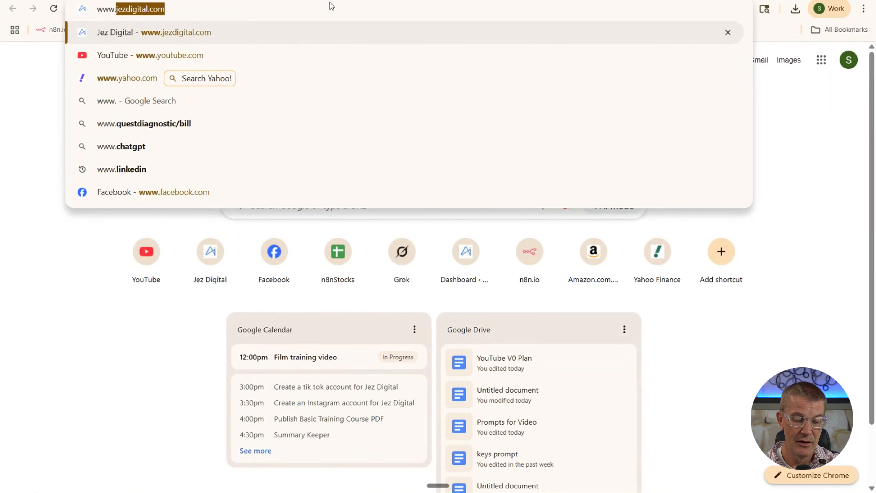
pyautogui.press('Return')
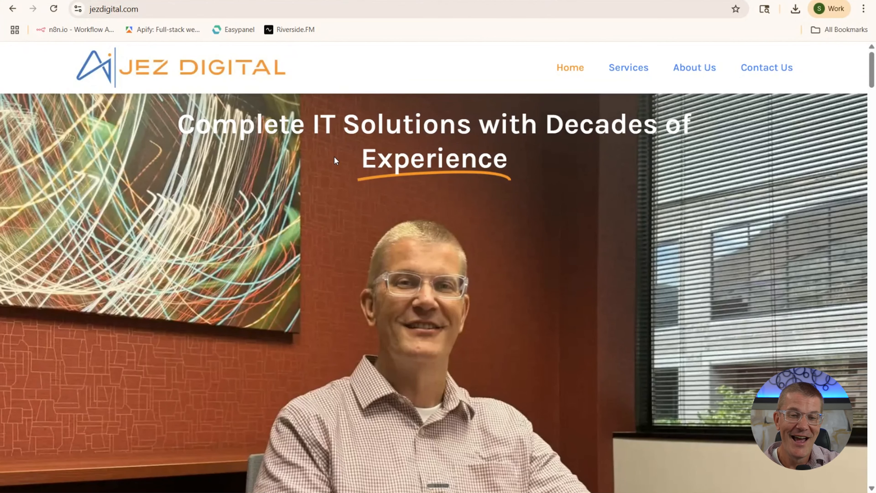
# Scroll through the live jezdigital.com site from the hero downward and partway back up
pyautogui.scroll(-10, 333, 157)
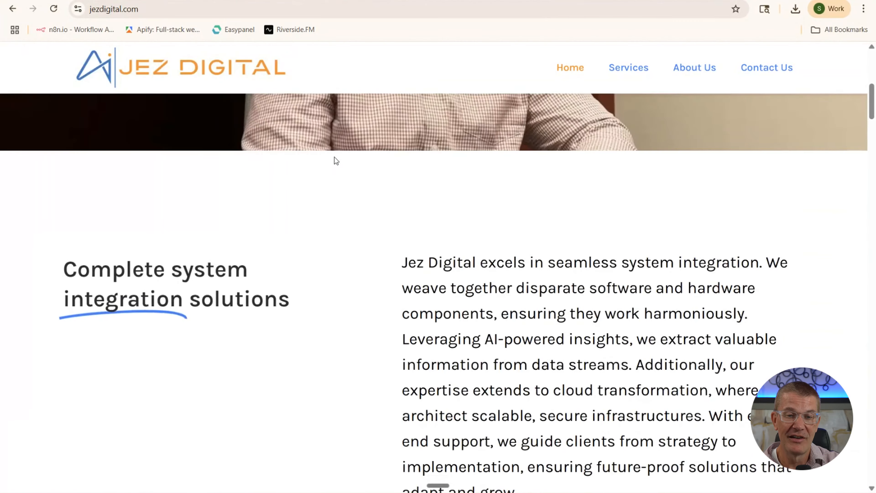
pyautogui.scroll(-15, 333, 157)
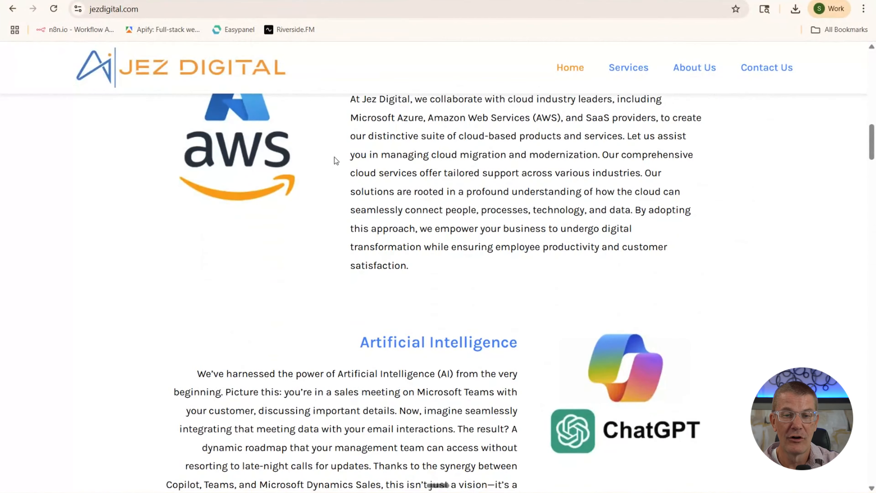
pyautogui.scroll(-12, 334, 156)
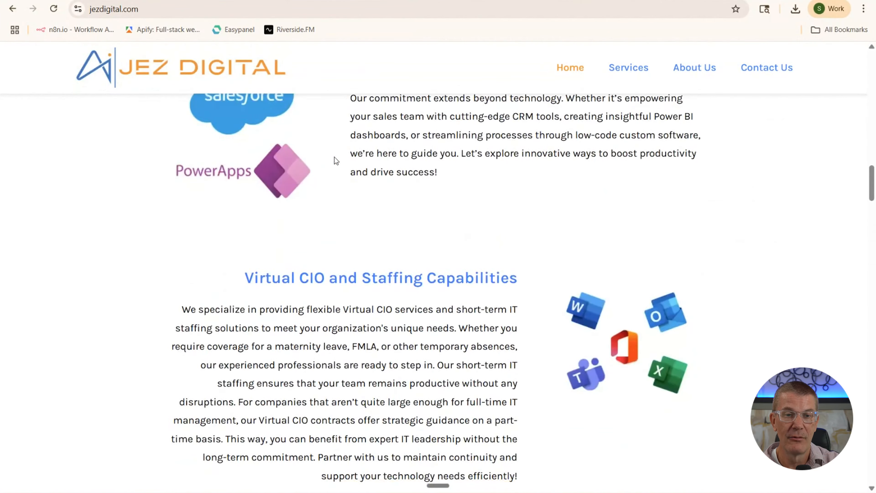
pyautogui.scroll(-15, 334, 157)
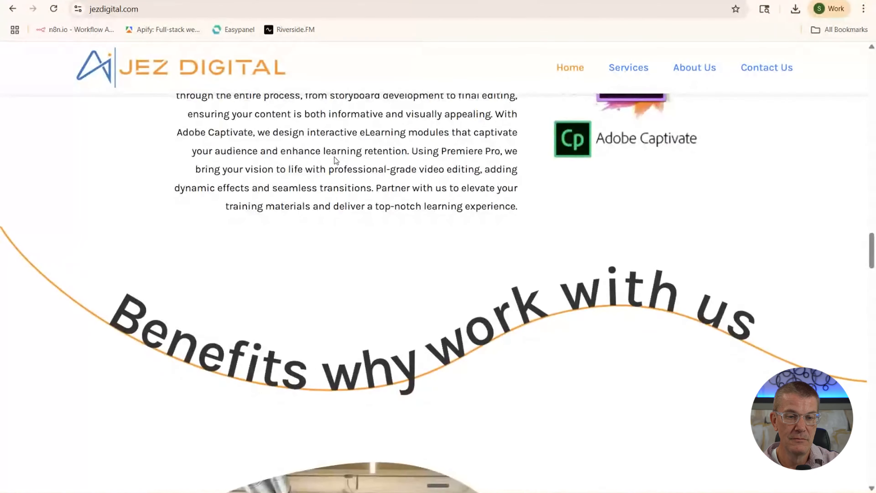
pyautogui.scroll(-15, 334, 157)
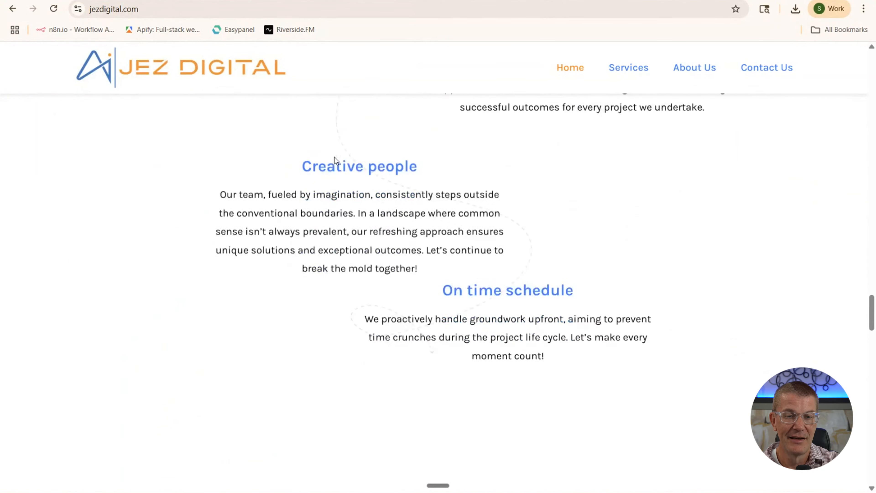
pyautogui.scroll(-15, 334, 157)
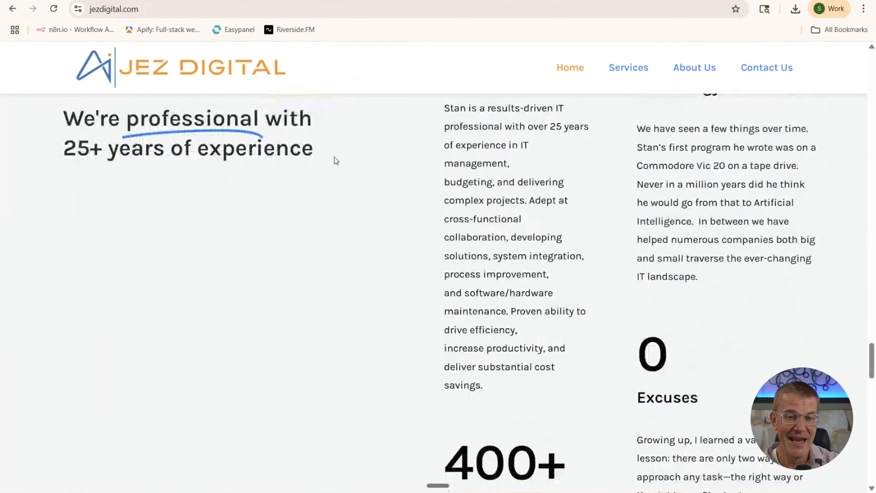
pyautogui.scroll(-15, 333, 157)
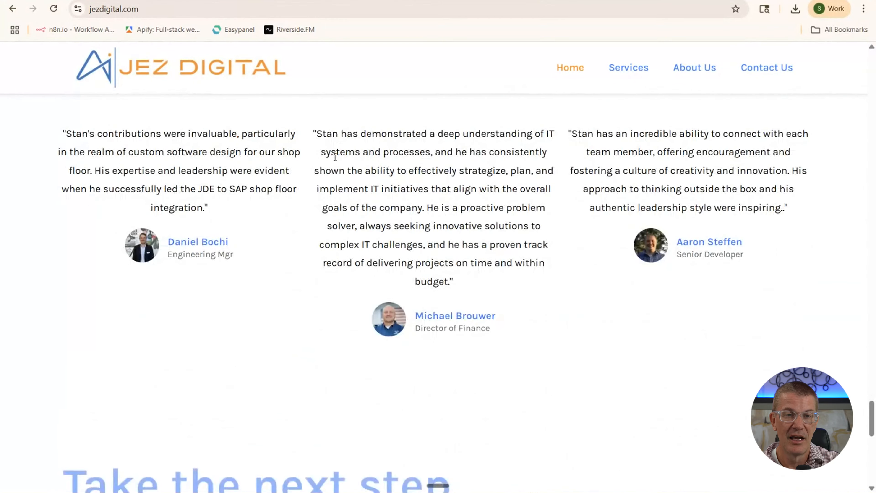
pyautogui.scroll(-5, 333, 156)
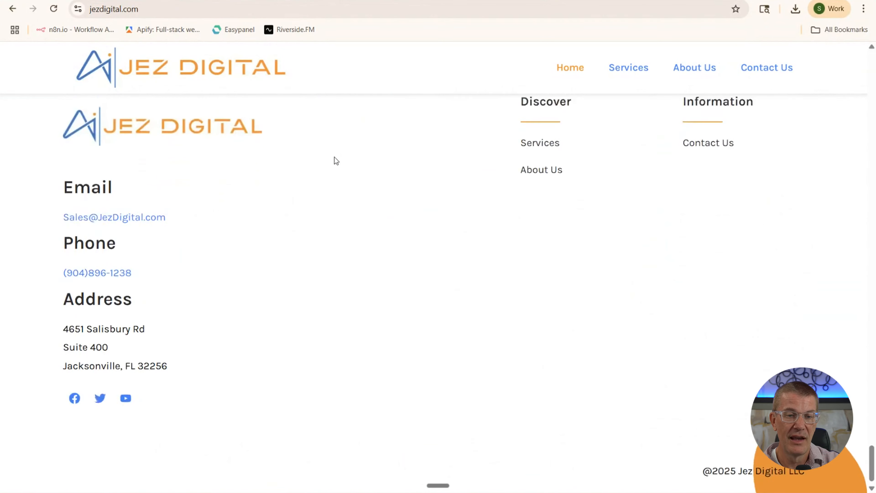
pyautogui.scroll(20, 333, 157)
pyautogui.scroll(20, 337, 159)
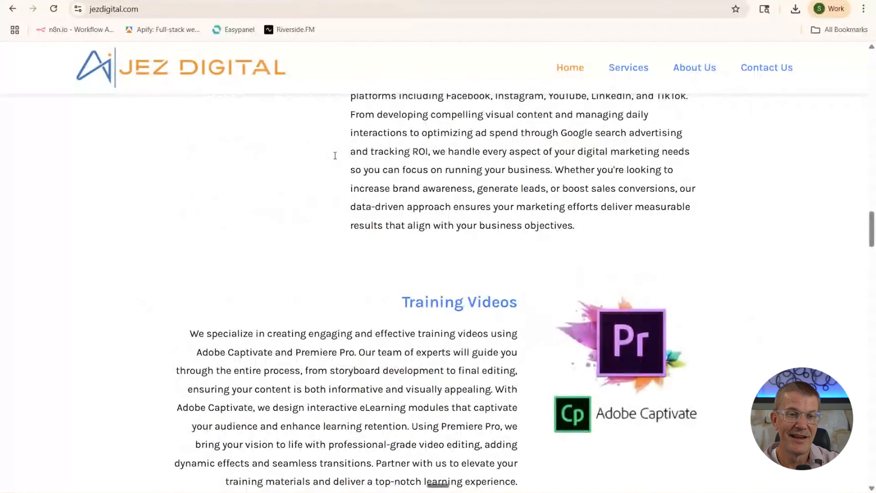
pyautogui.scroll(15, 335, 155)
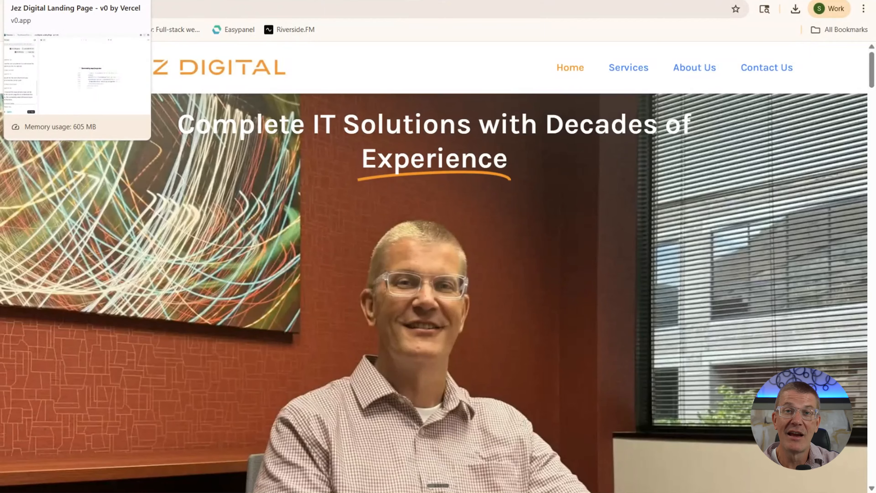
pyautogui.click(45, 1)
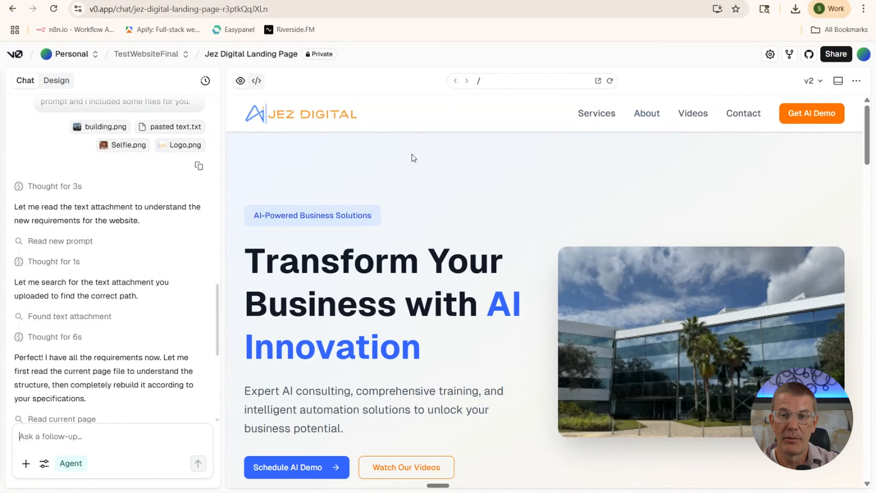
pyautogui.scroll(-8, 413, 158)
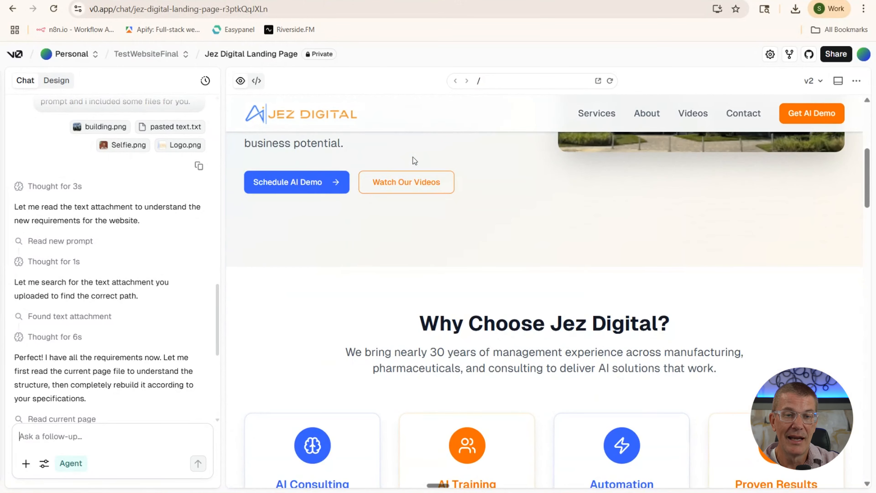
pyautogui.scroll(-5, 413, 157)
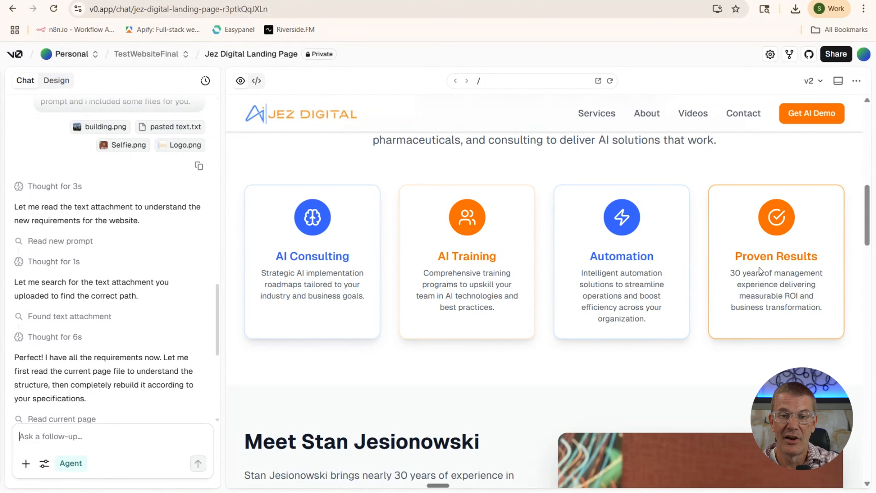
pyautogui.scroll(-1, 592, 248)
pyautogui.scroll(-6, 591, 247)
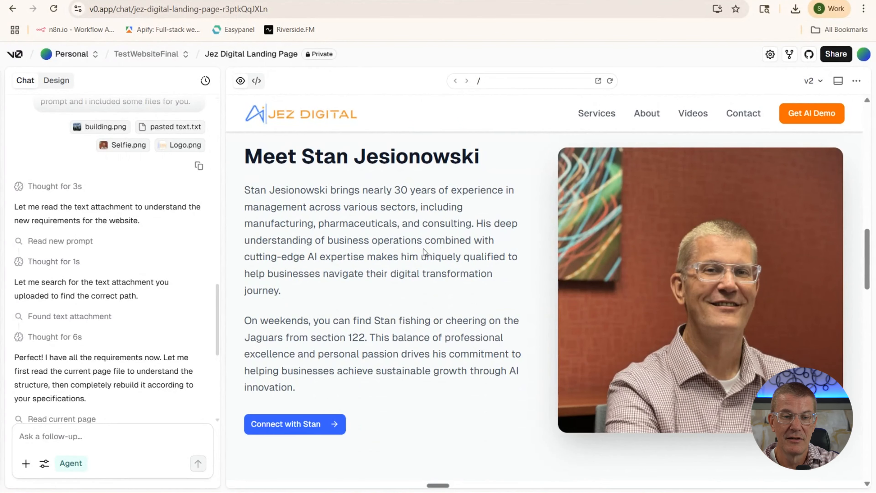
pyautogui.scroll(-4, 421, 249)
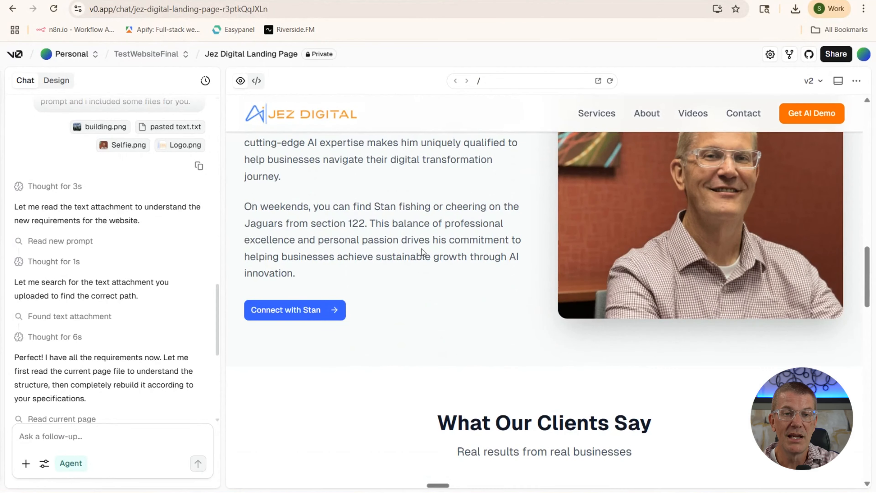
pyautogui.scroll(2, 421, 248)
pyautogui.scroll(-8, 421, 248)
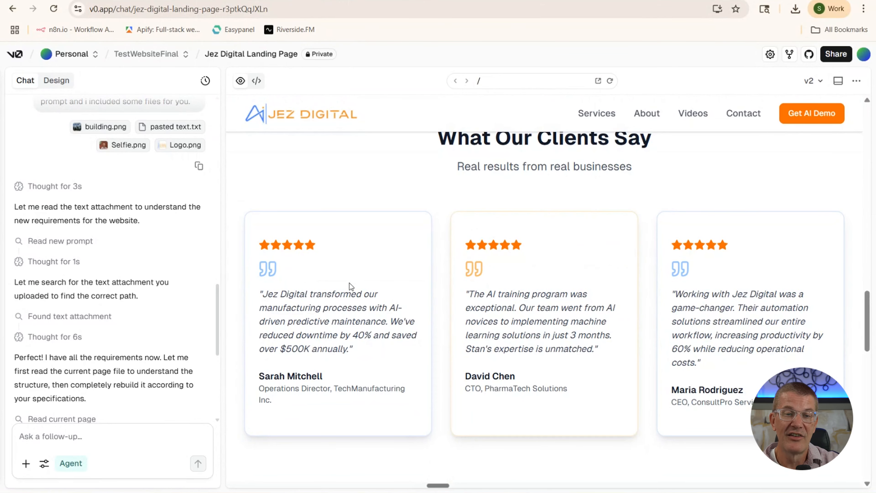
pyautogui.scroll(-6, 405, 236)
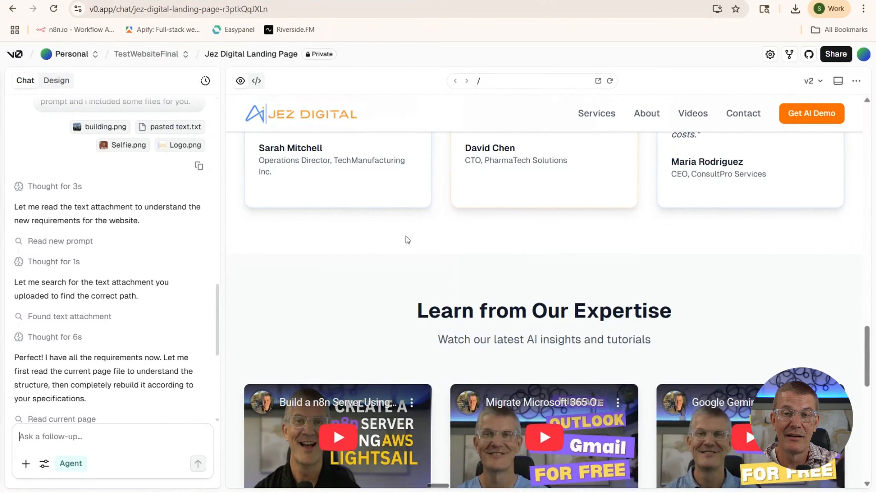
pyautogui.scroll(-3, 406, 235)
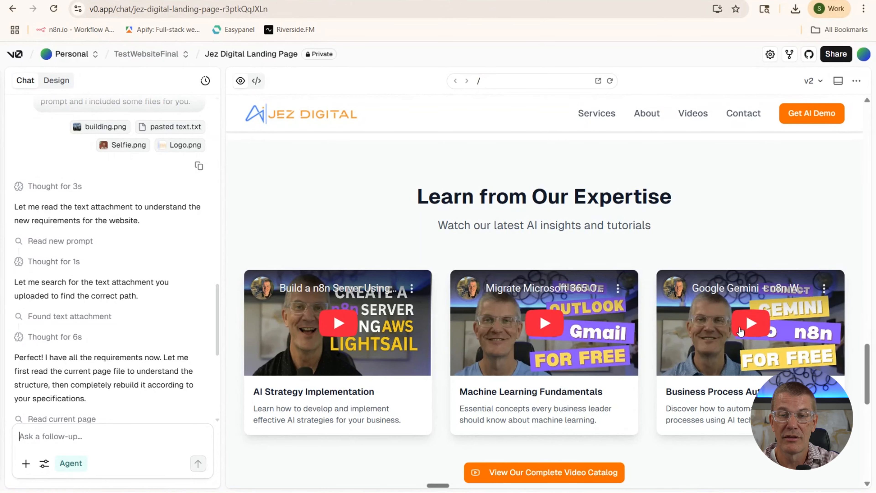
pyautogui.scroll(-3, 738, 326)
pyautogui.scroll(-3, 738, 324)
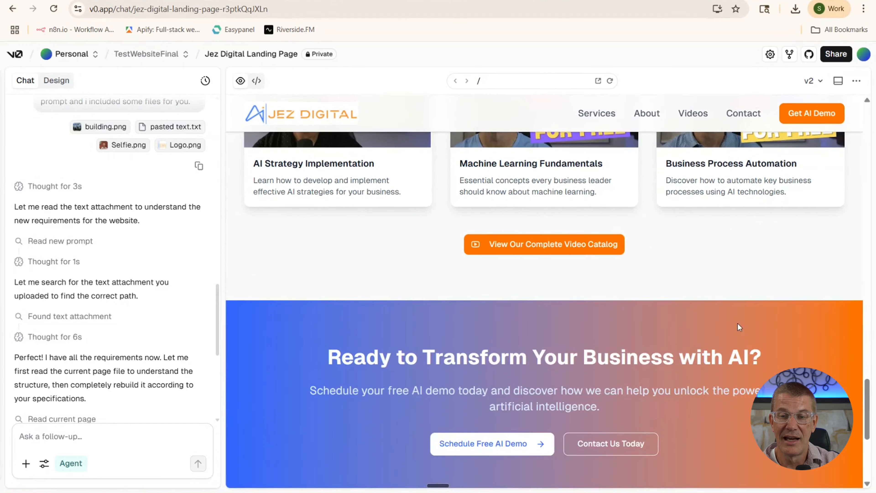
pyautogui.scroll(-3, 482, 217)
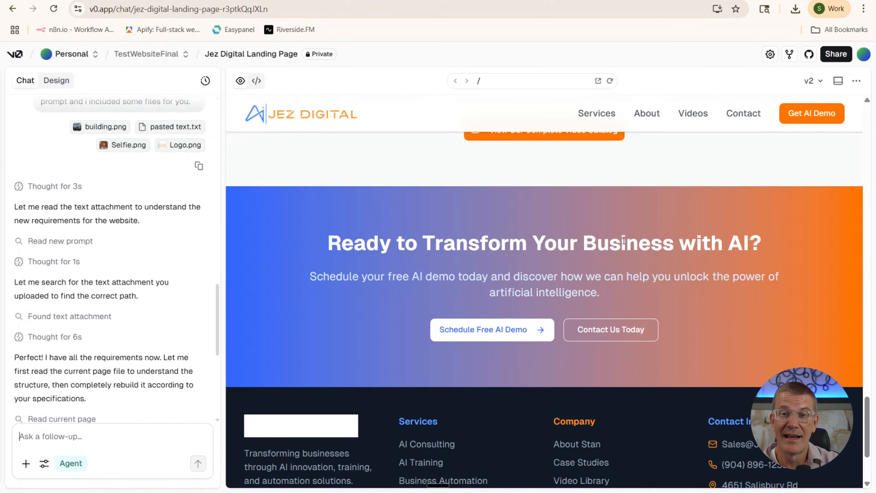
pyautogui.scroll(-3, 623, 240)
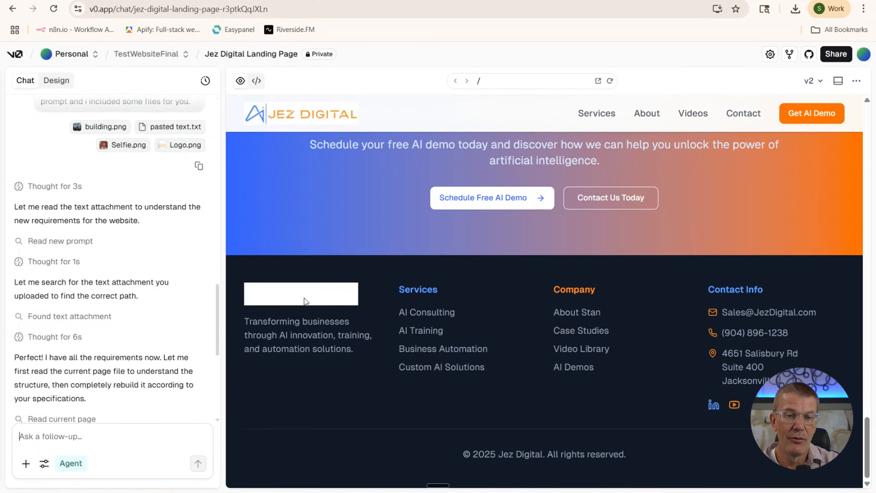
pyautogui.scroll(15, 439, 305)
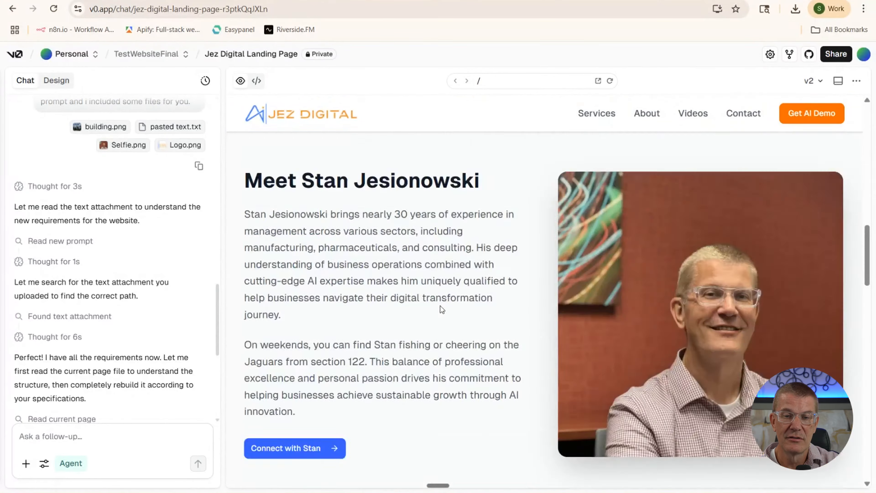
pyautogui.scroll(5, 440, 305)
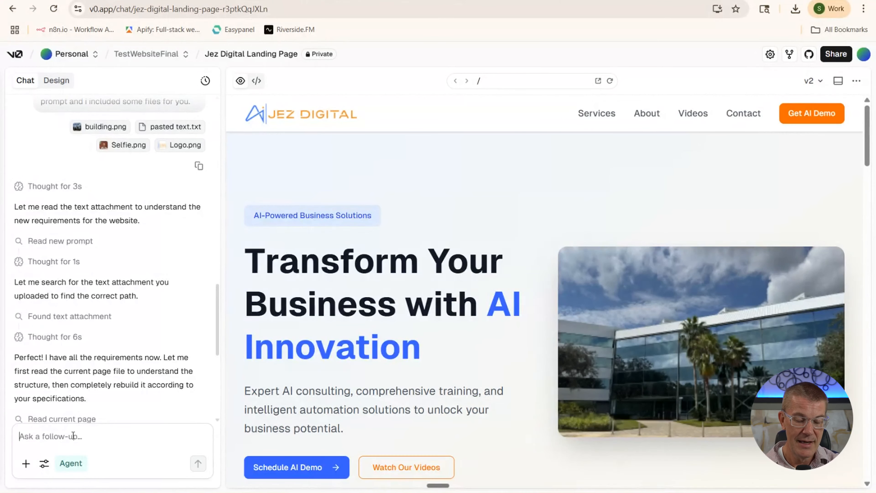
# Send a follow-up: building.png in the footer, selfie first, four cards flipping to show how-we-do examples
pyautogui.write('p')
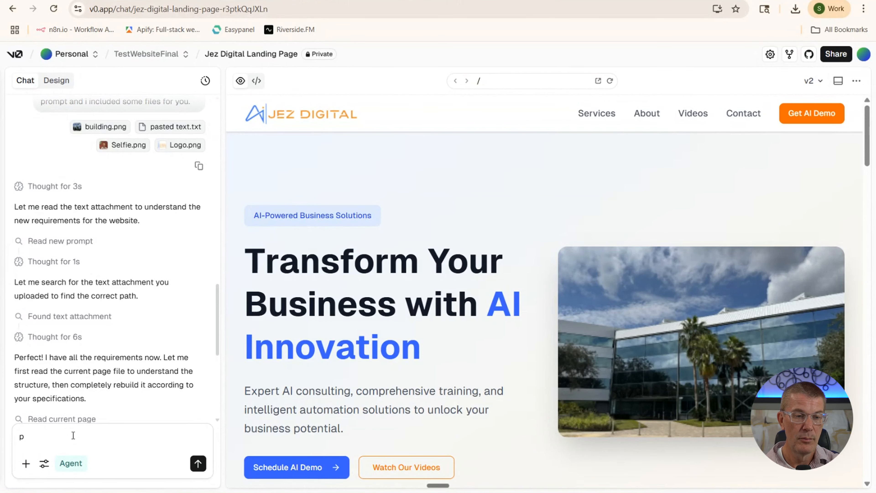
pyautogui.write('lt the')
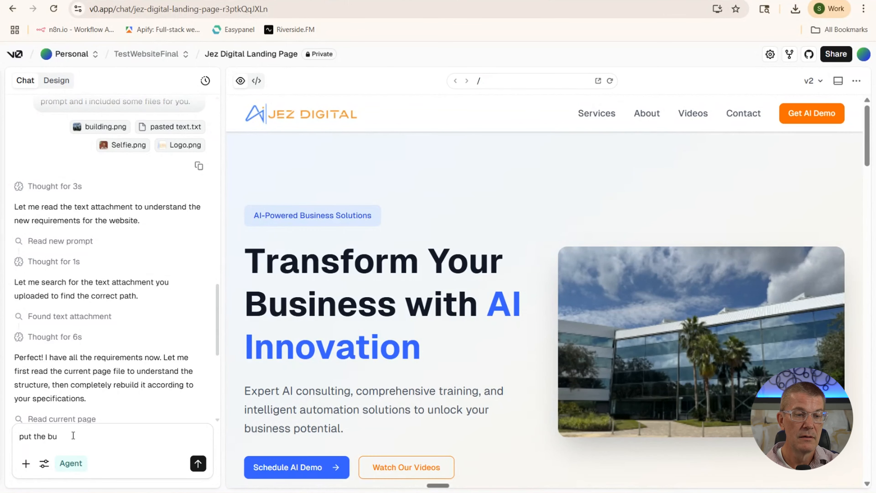
pyautogui.write('building.png in the t')
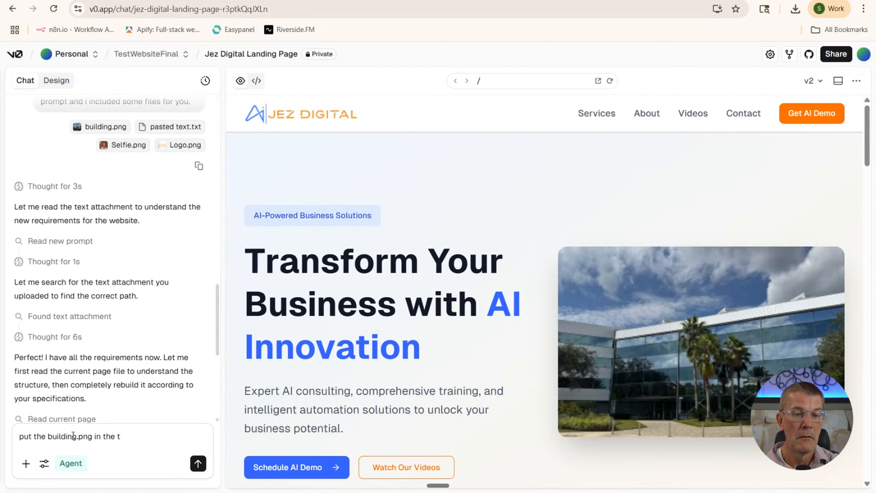
pyautogui.press('BackSpace')
pyautogui.write('footer.  Put the self')
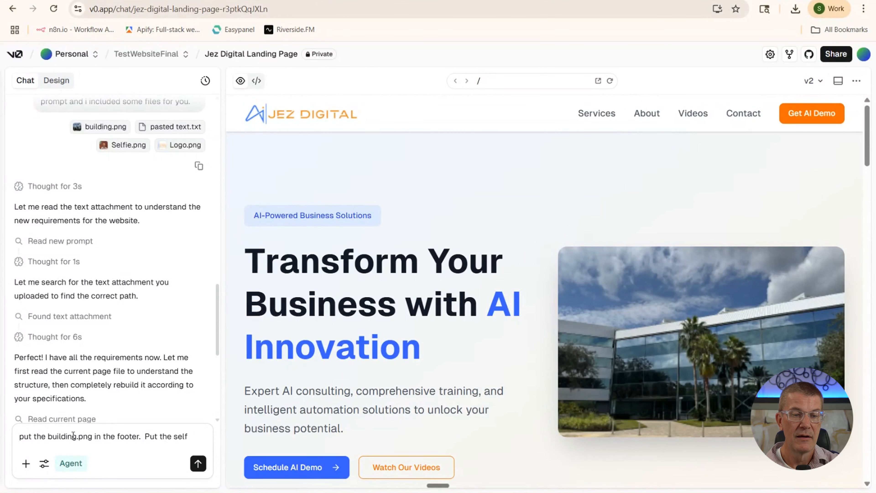
pyautogui.write('ie firs')
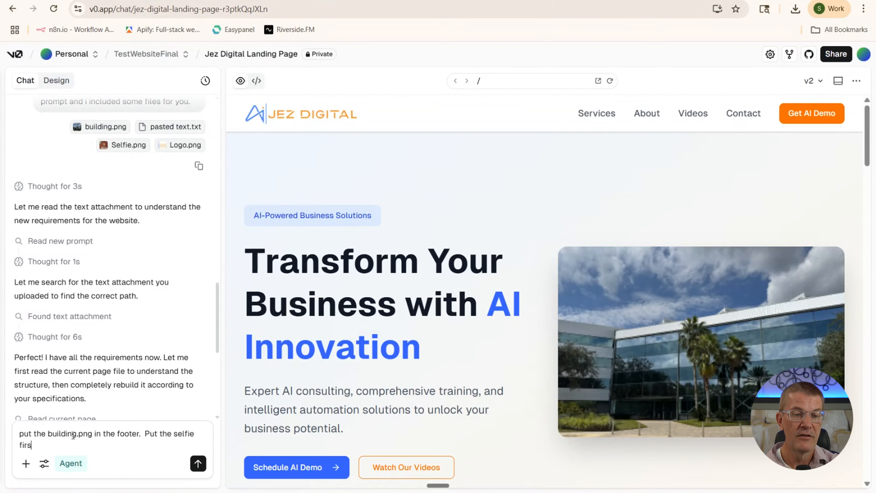
pyautogui.write('t at the top.')
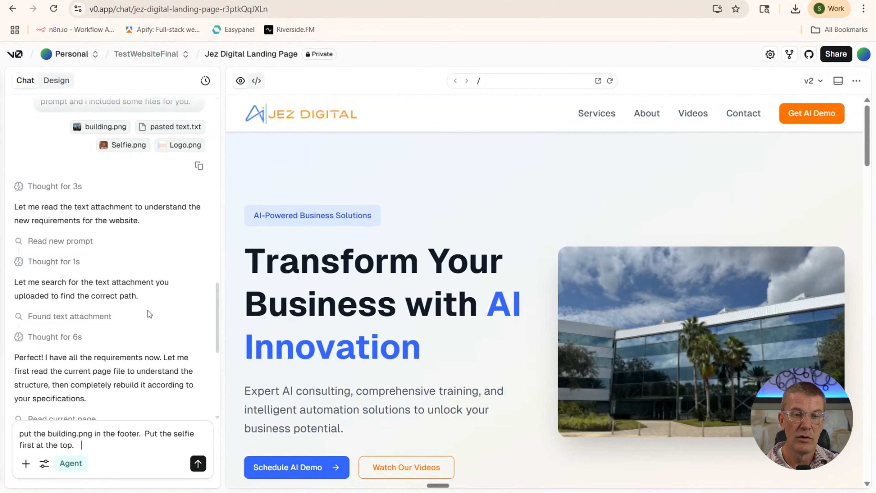
pyautogui.scroll(-5, 309, 310)
pyautogui.scroll(-2, 310, 311)
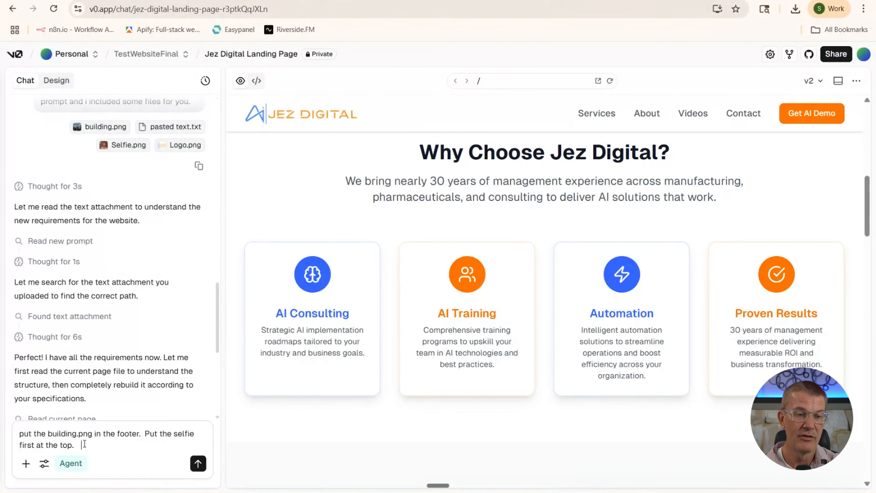
pyautogui.write('On the four')
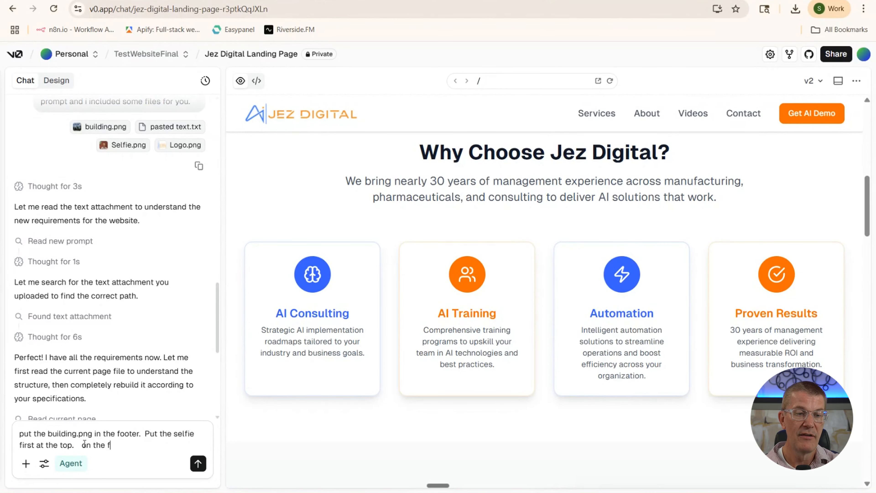
pyautogui.write(' card')
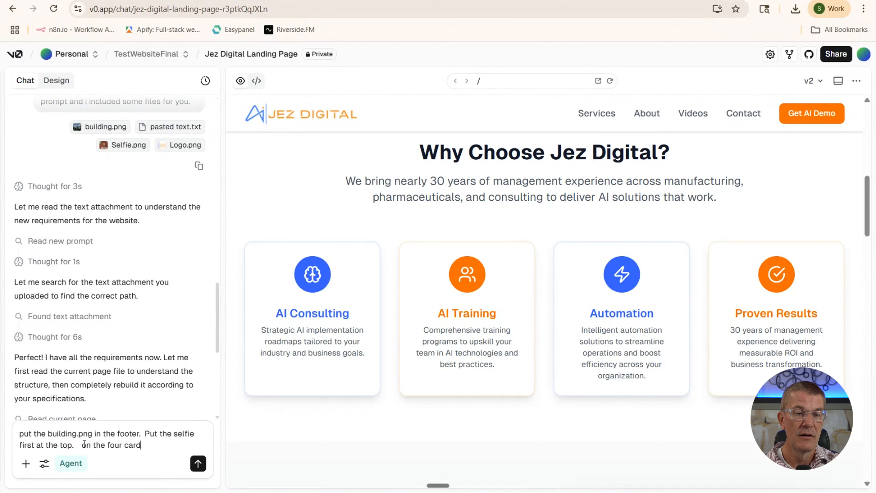
pyautogui.write('s flip them over to show ')
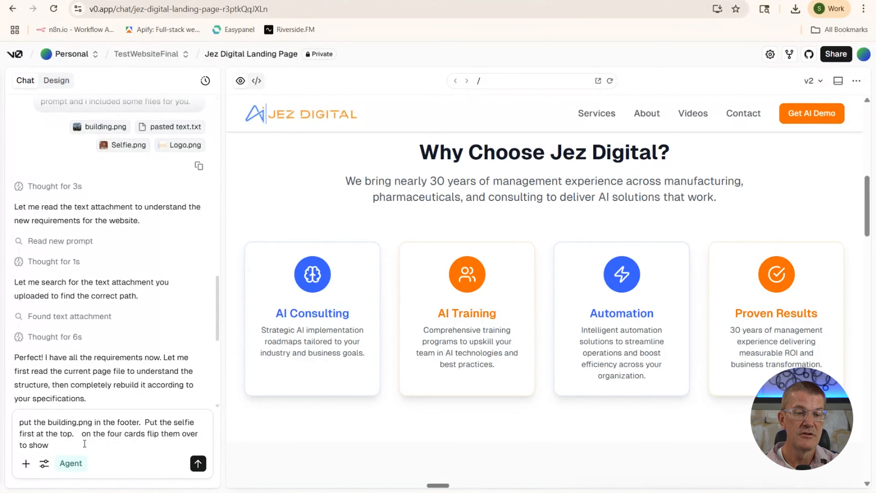
pyautogui.write('a')
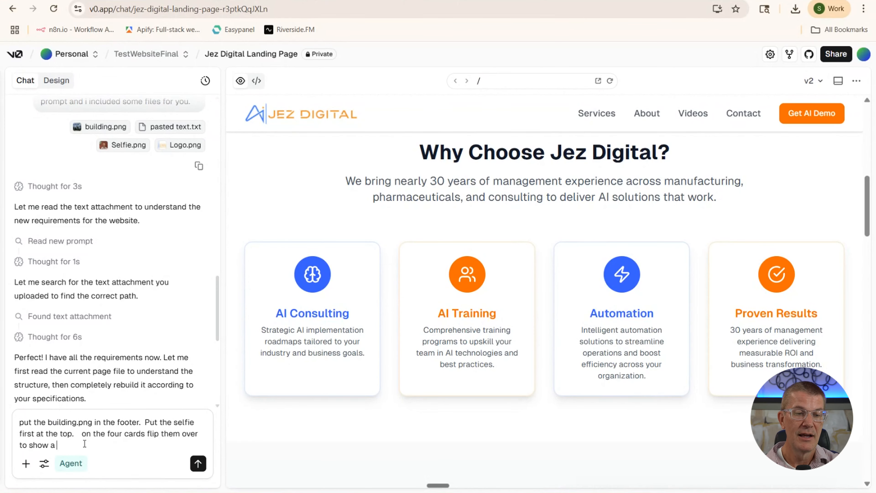
pyautogui.write(' how se')
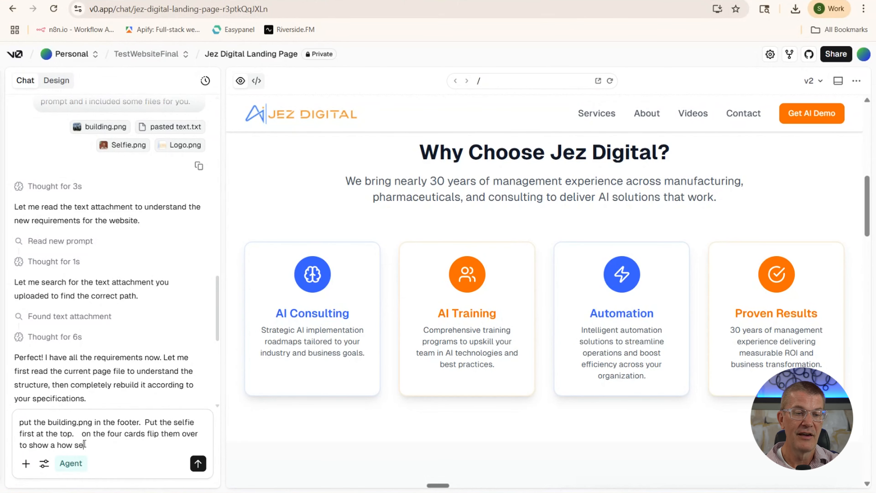
pyautogui.write('ction and ')
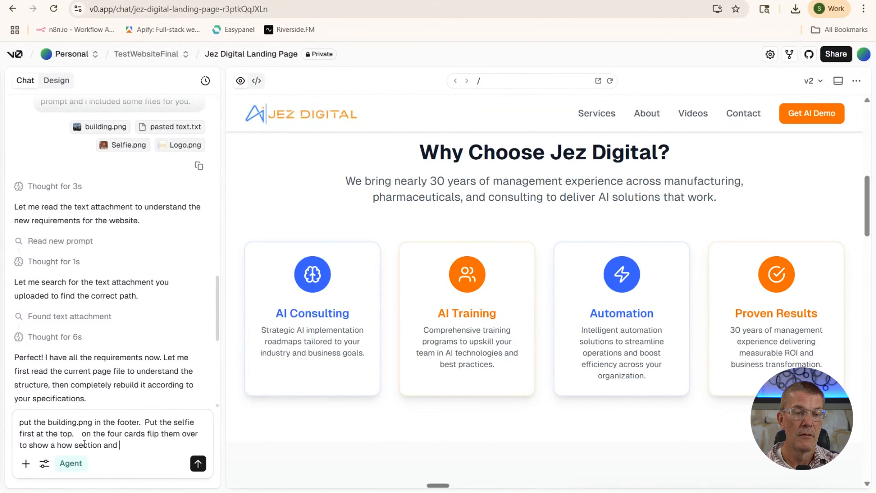
pyautogui.write('give examples of how ')
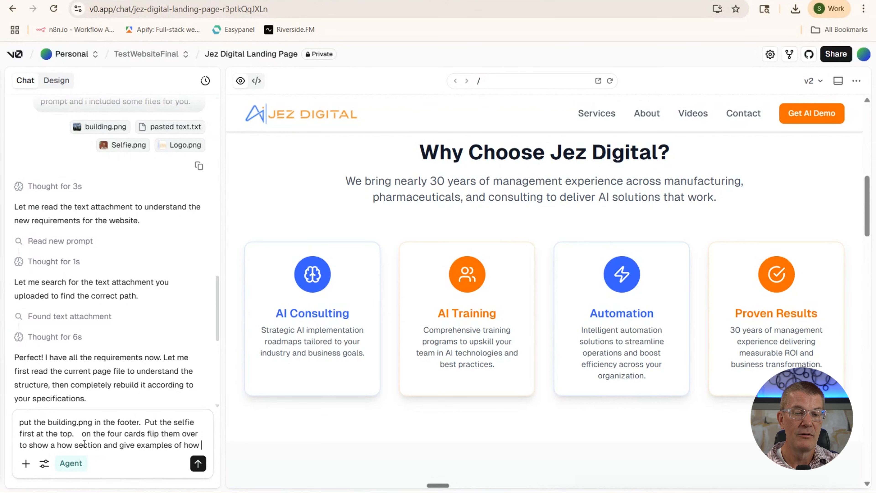
pyautogui.write('we do ea')
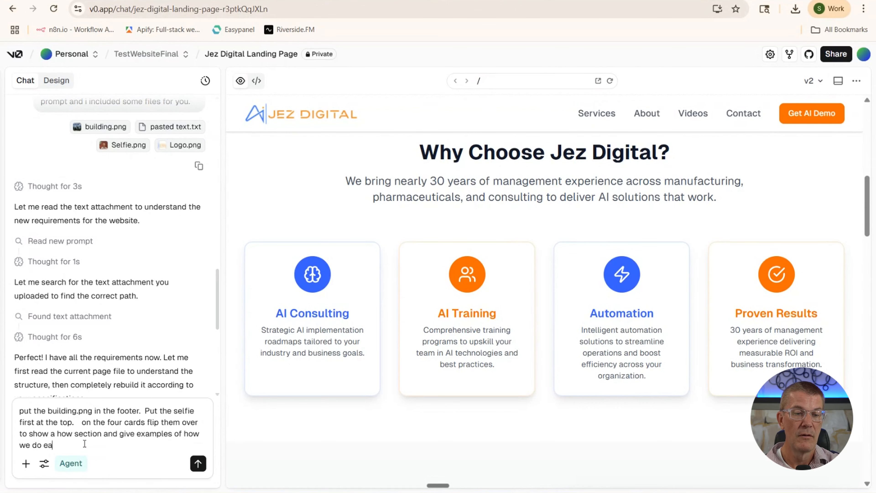
pyautogui.write('ch of t')
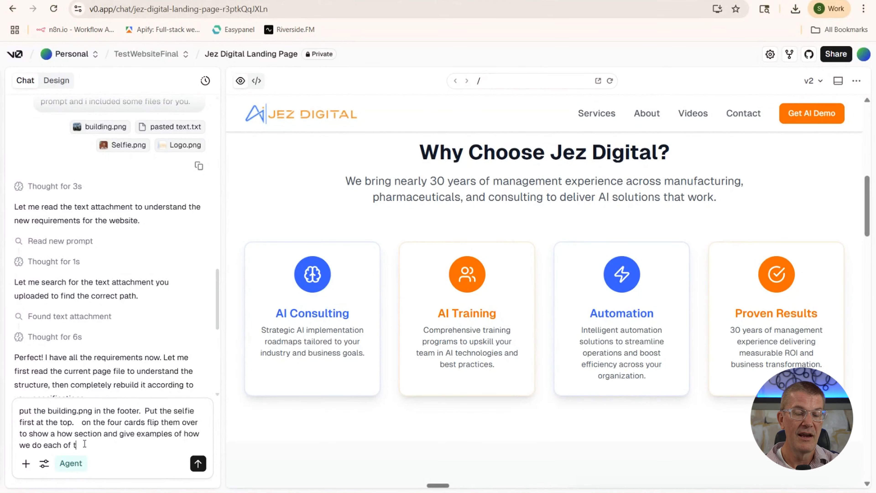
pyautogui.write('hem.')
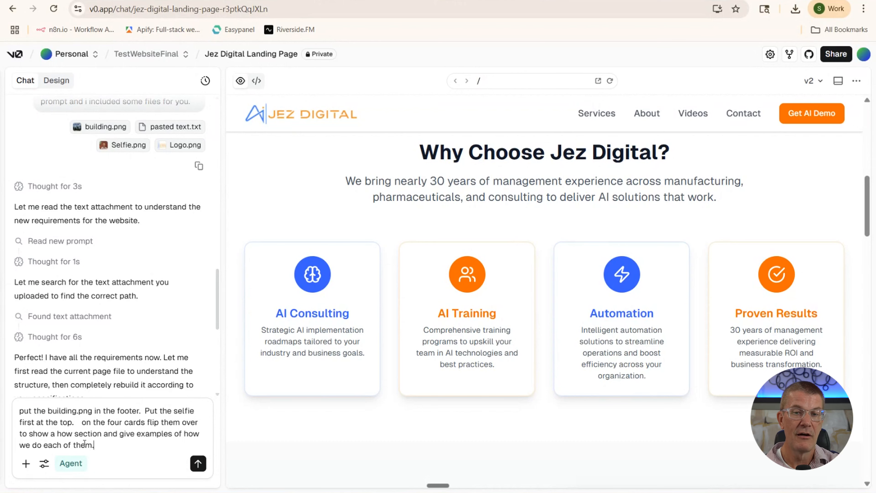
pyautogui.press('Return')
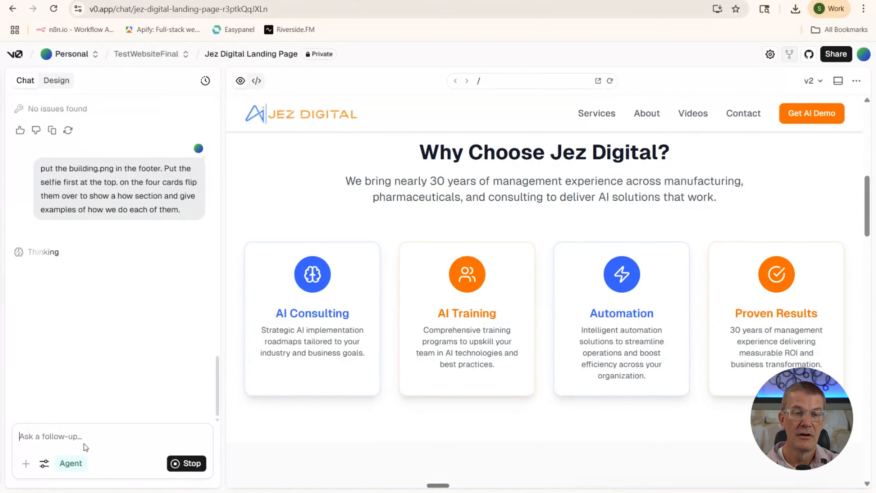
# Wait for v0 to finish v3, with the selfie beside the hero section
pyautogui.moveTo(5, 299)
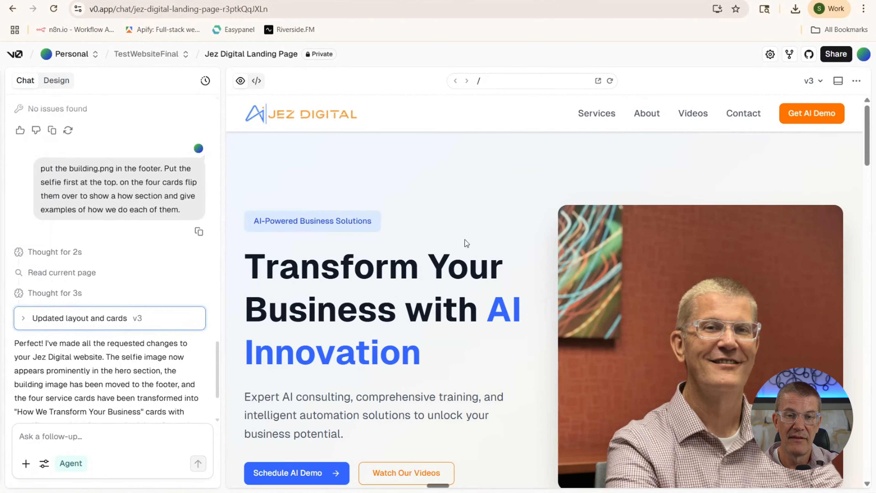
pyautogui.scroll(-3, 510, 252)
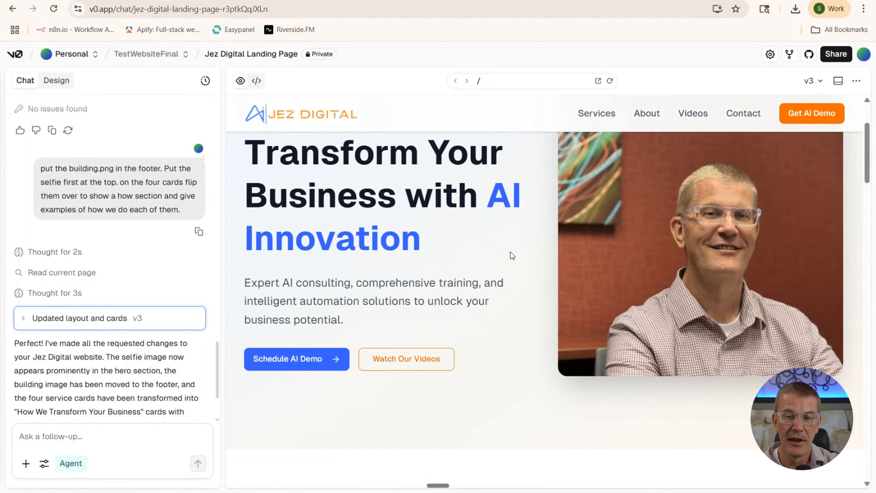
pyautogui.scroll(3, 510, 255)
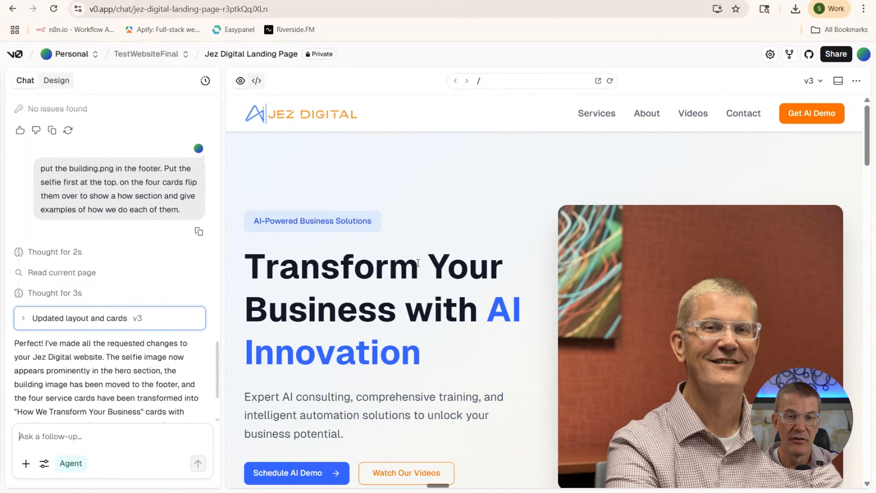
pyautogui.scroll(-8, 418, 263)
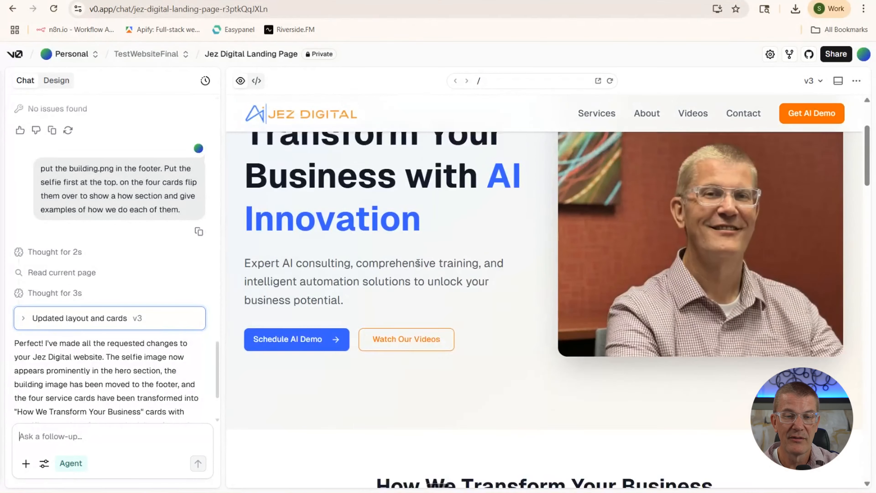
pyautogui.scroll(-4, 418, 263)
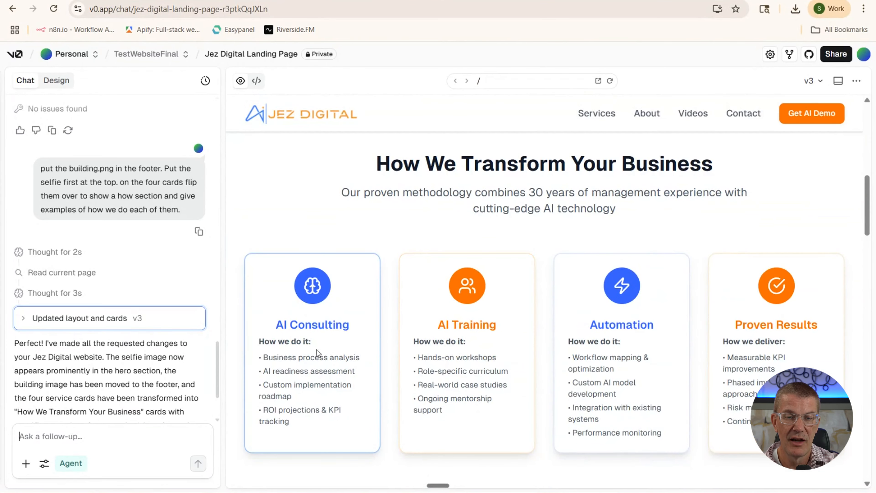
pyautogui.scroll(-8, 517, 328)
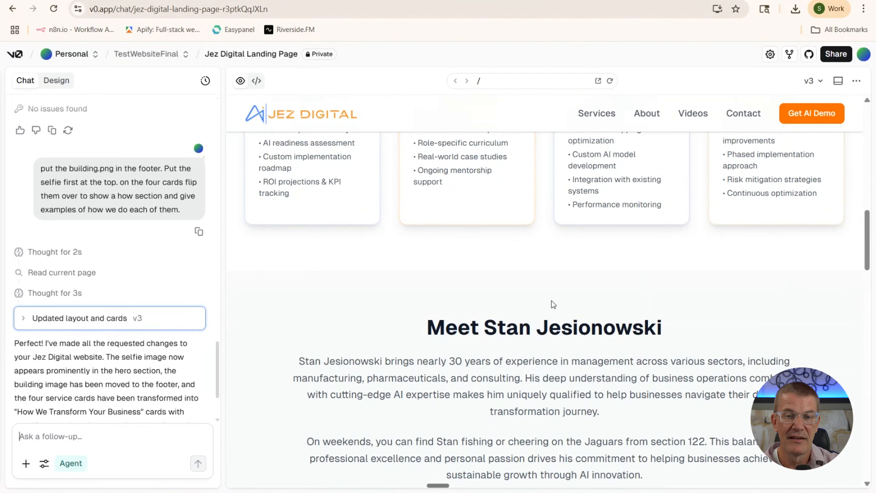
pyautogui.scroll(8, 569, 304)
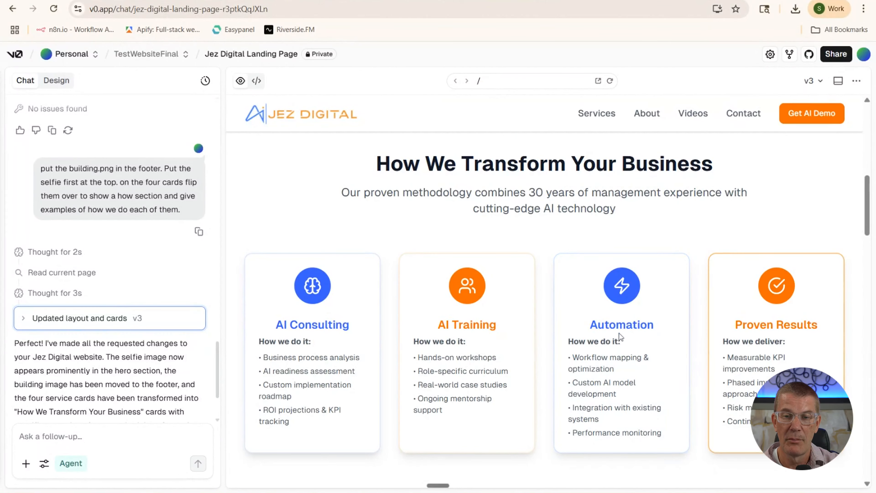
pyautogui.scroll(-18, 533, 324)
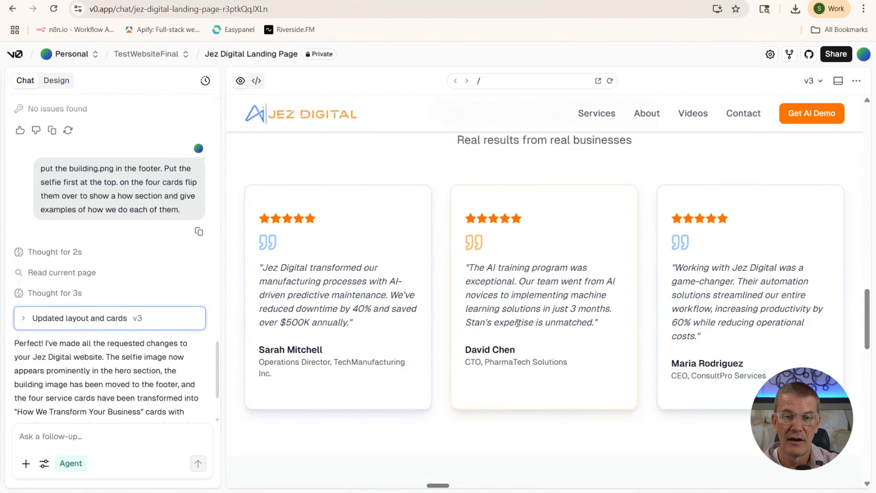
pyautogui.scroll(-10, 485, 299)
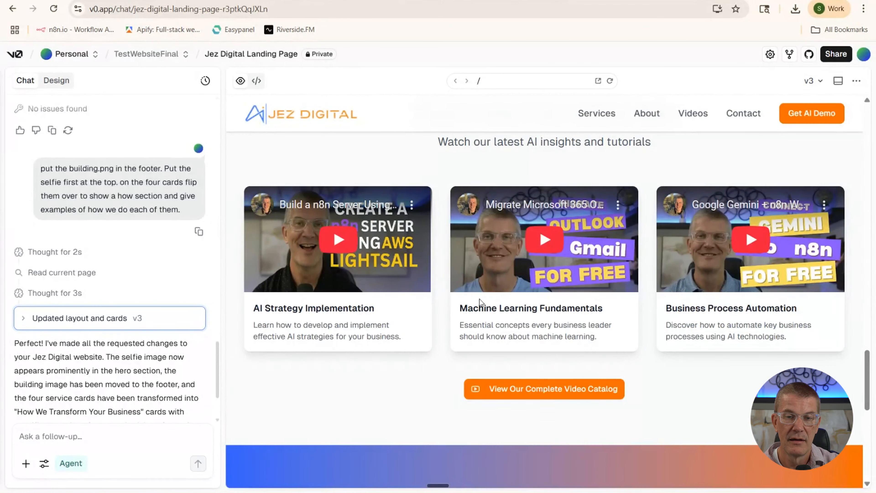
pyautogui.scroll(-5, 399, 287)
pyautogui.scroll(-5, 399, 291)
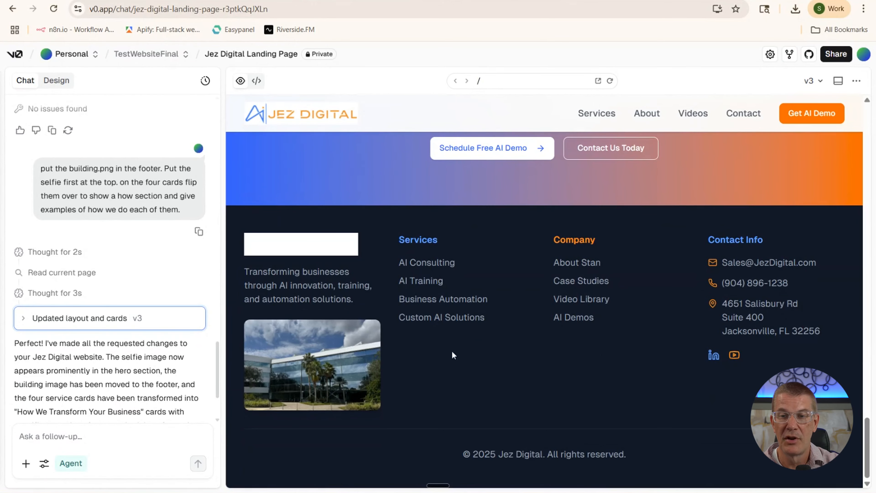
pyautogui.scroll(20, 434, 277)
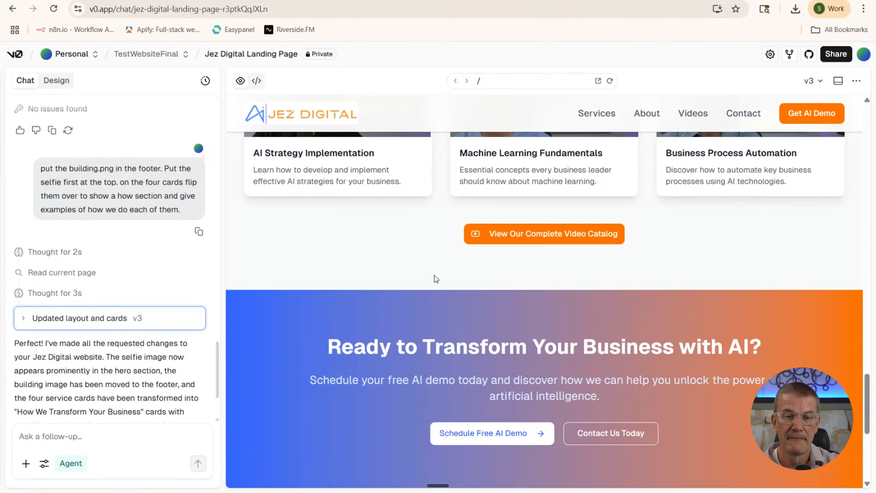
pyautogui.scroll(10, 434, 277)
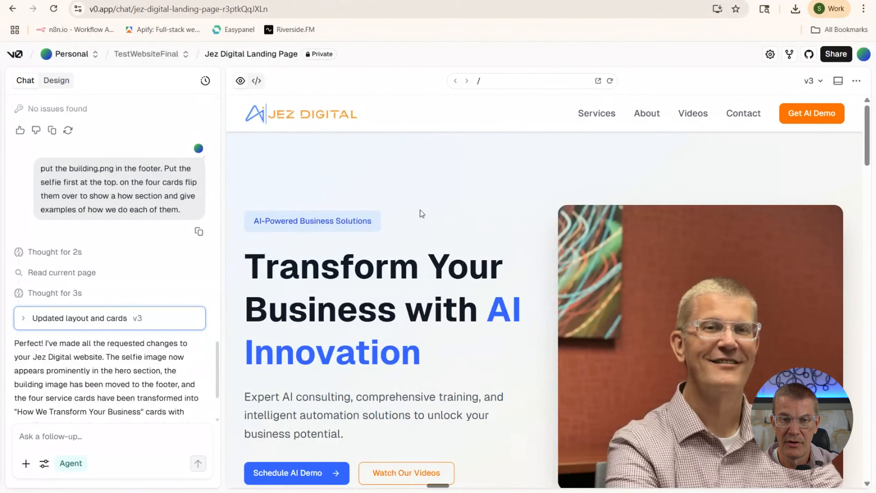
pyautogui.scroll(-15, 420, 210)
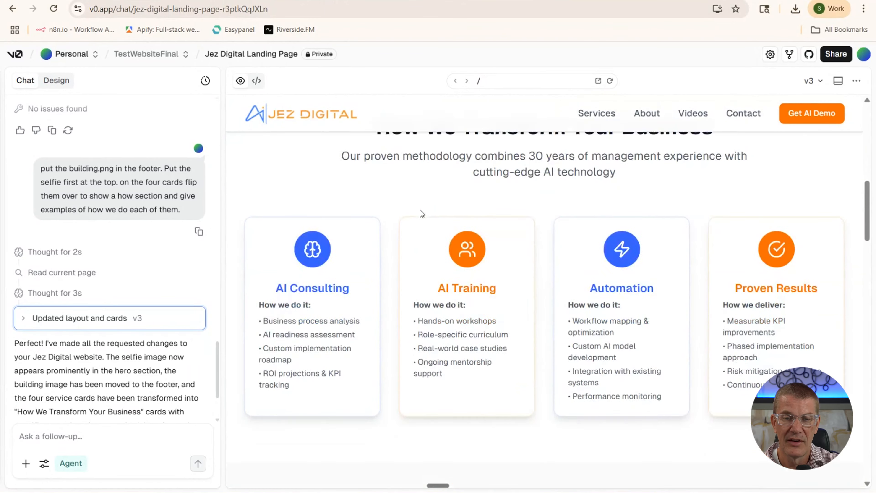
pyautogui.scroll(-4, 420, 209)
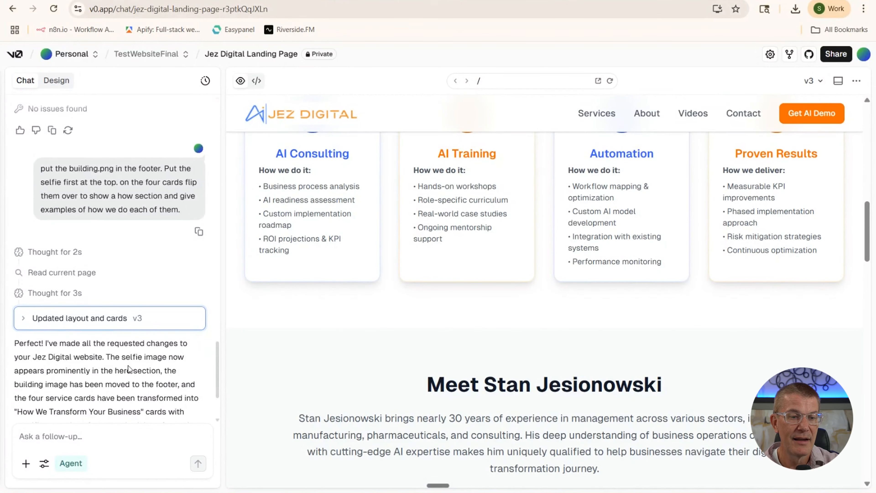
pyautogui.scroll(-3, 128, 365)
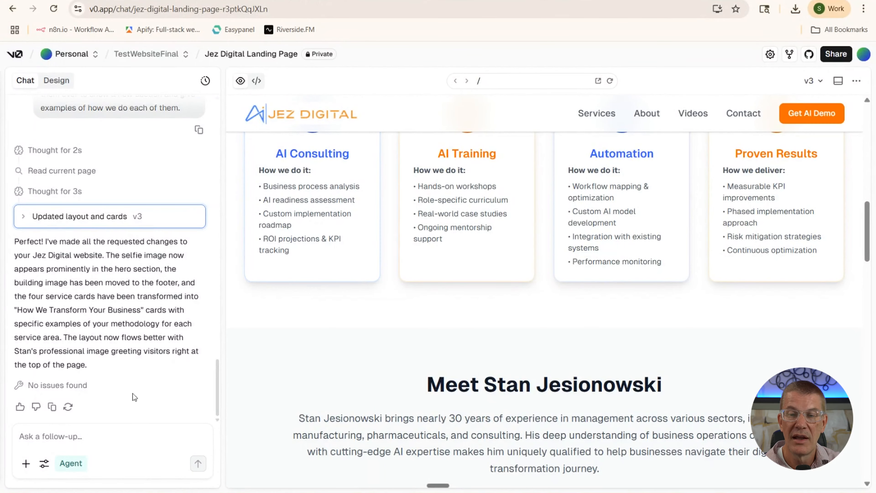
# Draft a request for the four cards to flip to a how section titled 'what we do and how we do it'
pyautogui.click(89, 436)
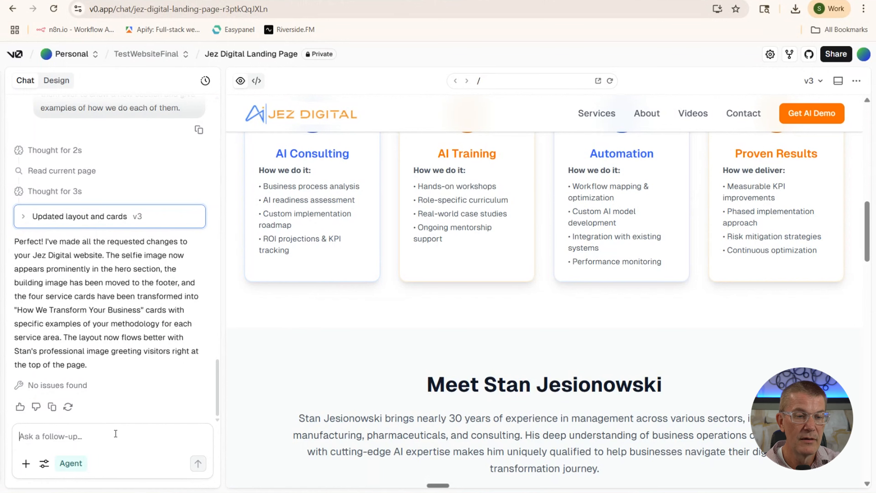
pyautogui.write('i want')
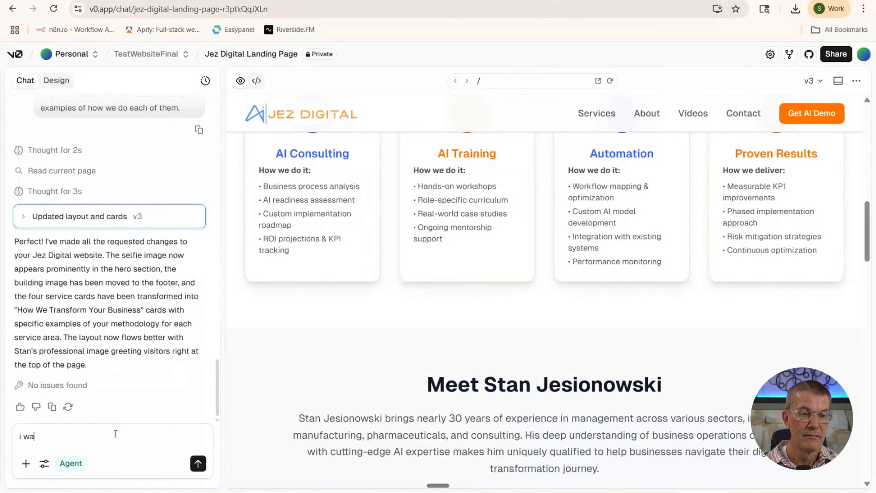
pyautogui.write('he fours to fli')
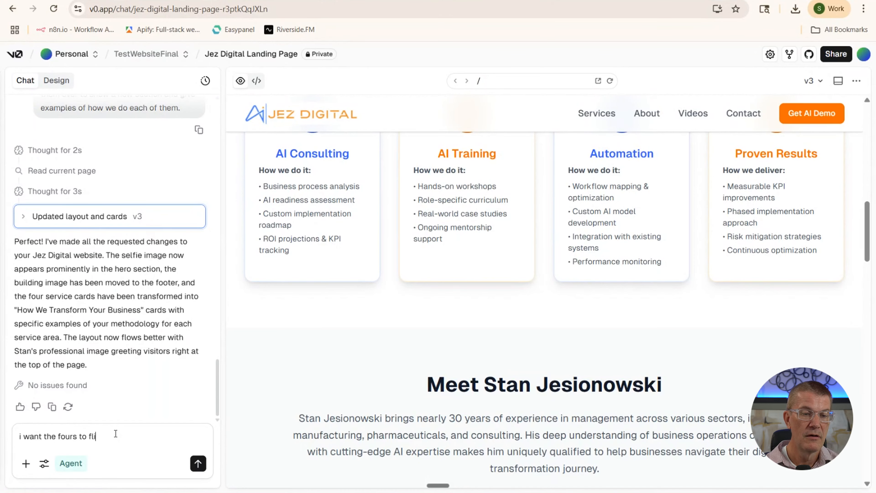
pyautogui.write('p over')
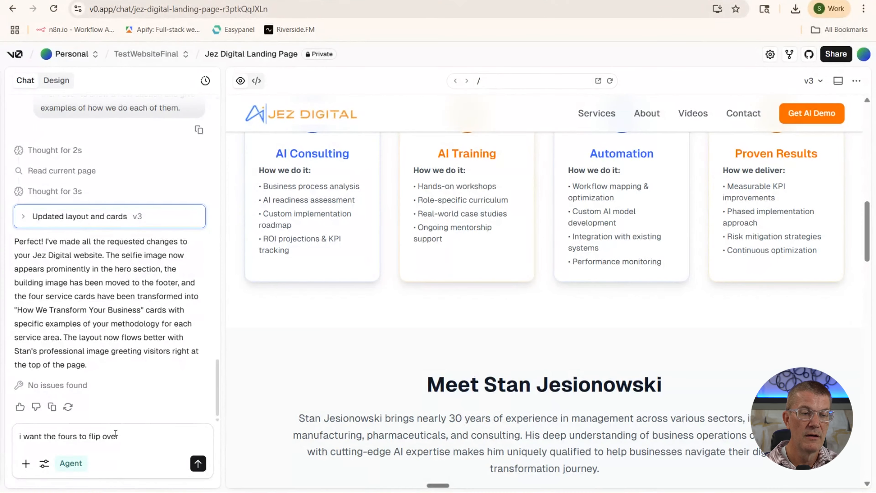
pyautogui.write(' and have a how')
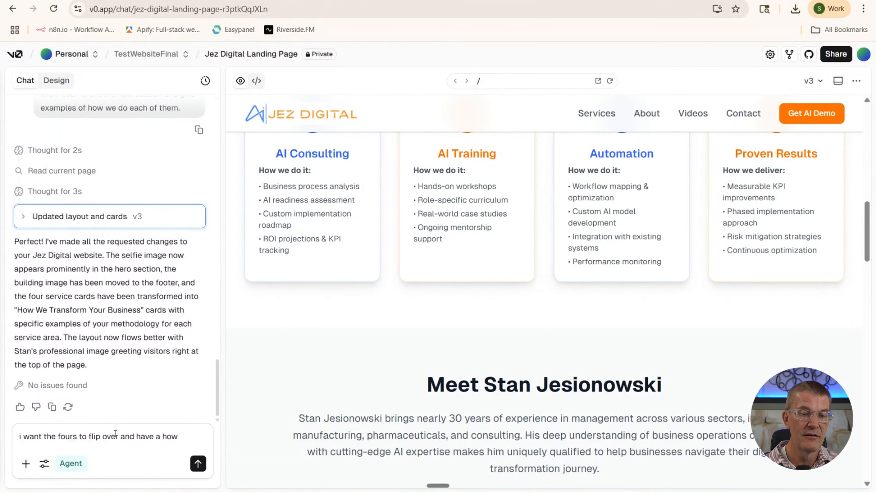
pyautogui.write(' section')
pyautogui.write(' wr')
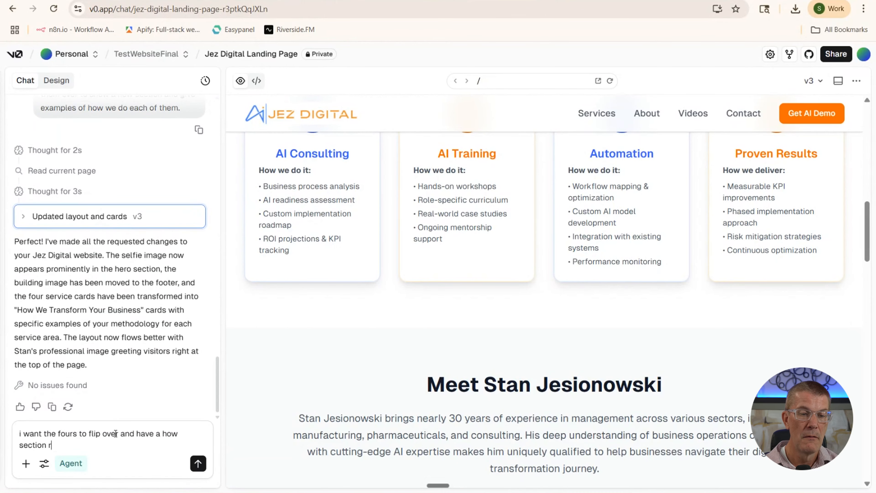
pyautogui.press('BackSpace')
pyautogui.write('writet')
pyautogui.press('BackSpace')
pyautogui.press('BackSpace')
pyautogui.write('te')
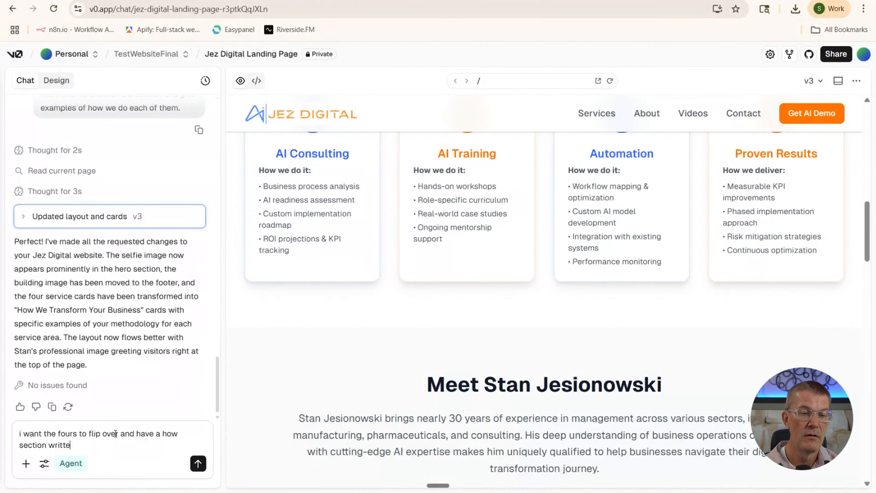
pyautogui.write('n on them')
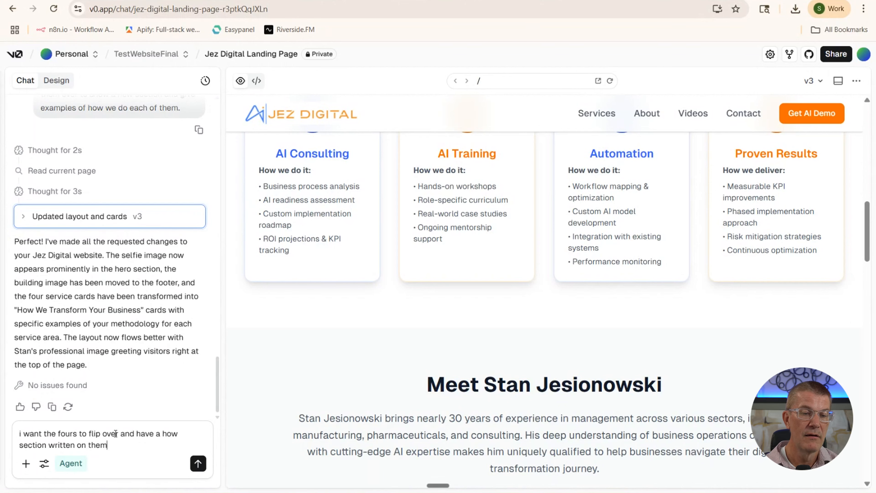
pyautogui.write('. The')
pyautogui.write('t should be ti')
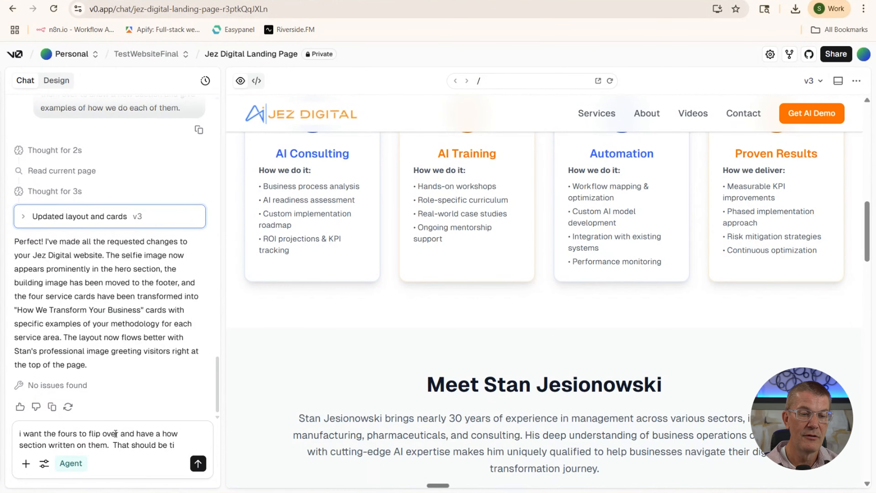
pyautogui.write('tled hw')
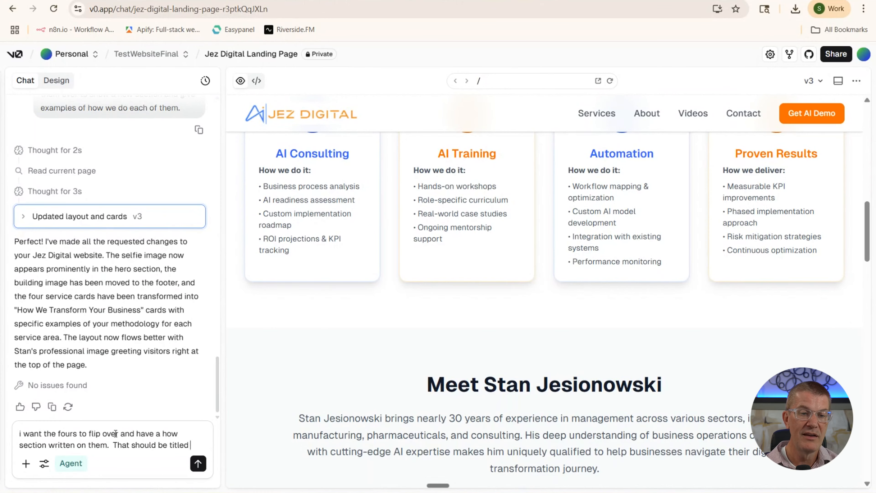
pyautogui.write('what')
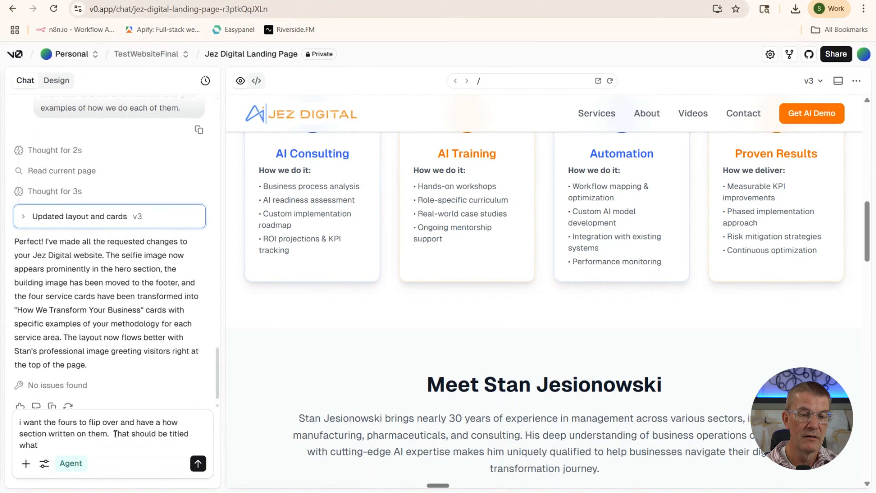
pyautogui.write(' we do adn ')
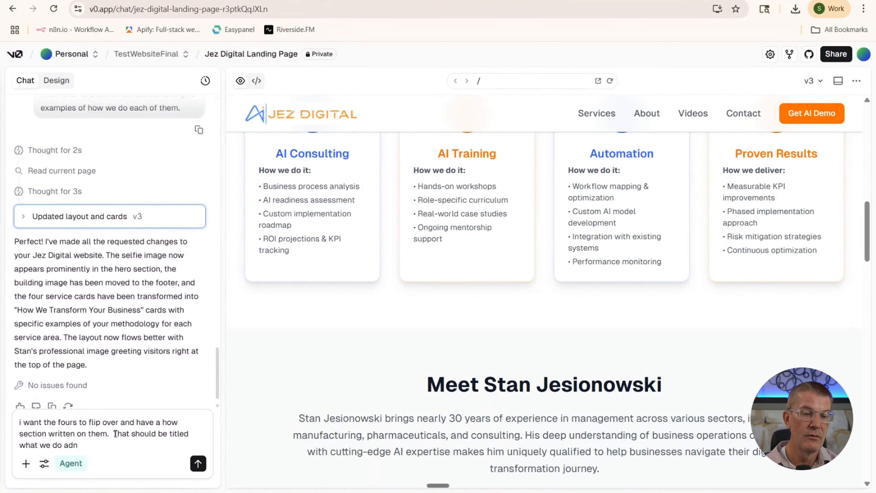
pyautogui.press('BackSpace')
pyautogui.press('BackSpace')
pyautogui.press('BackSpace')
pyautogui.write('nd how')
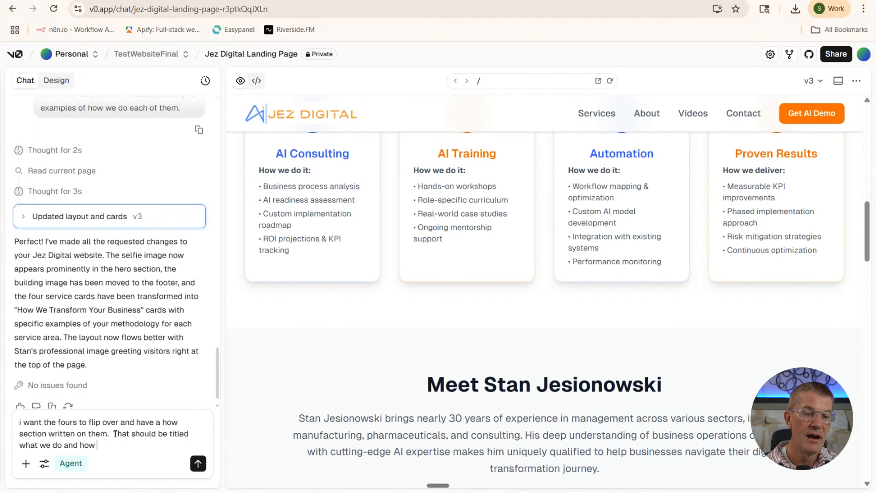
pyautogui.write(' we do it')
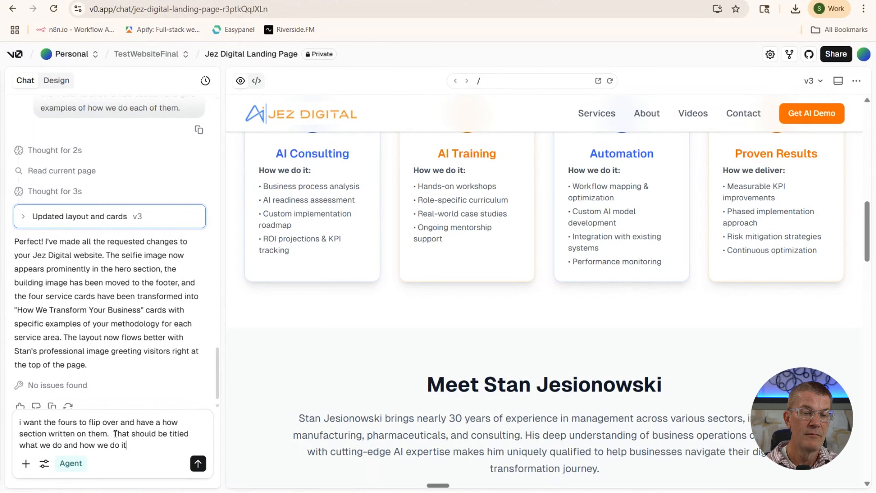
# Send the flip-card request and let v0 build v4 titled 'What We Do and How We Do It'
pyautogui.press('Return')
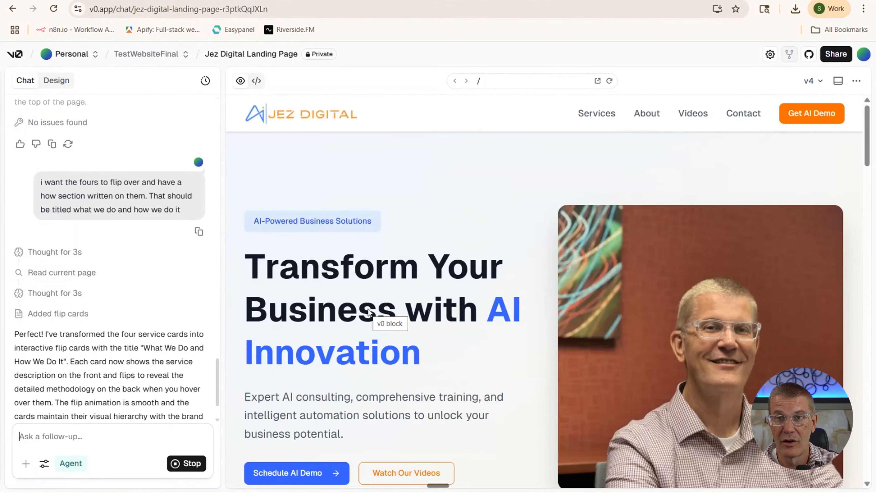
pyautogui.scroll(-6, 423, 246)
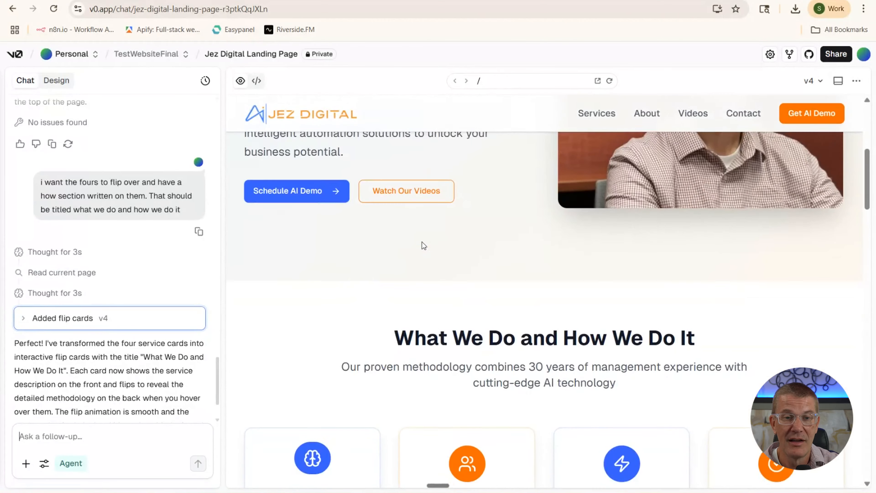
pyautogui.scroll(-5, 421, 242)
pyautogui.moveTo(325, 342)
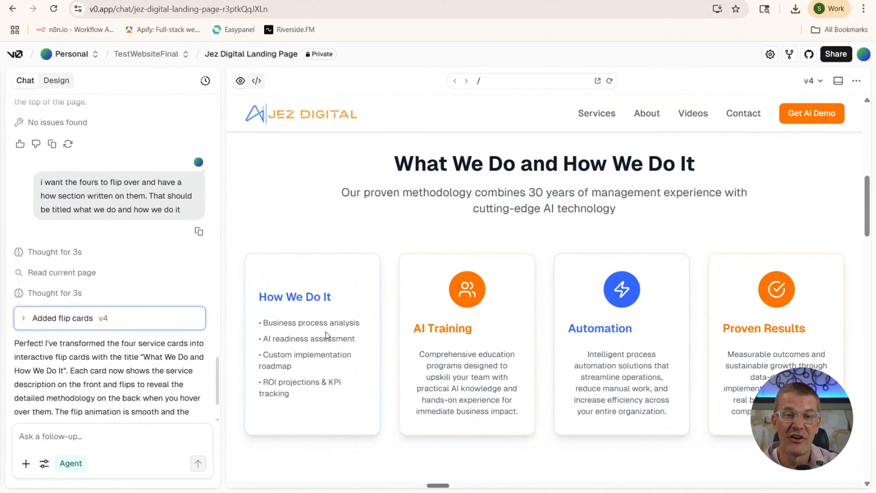
pyautogui.moveTo(427, 341)
pyautogui.moveTo(593, 343)
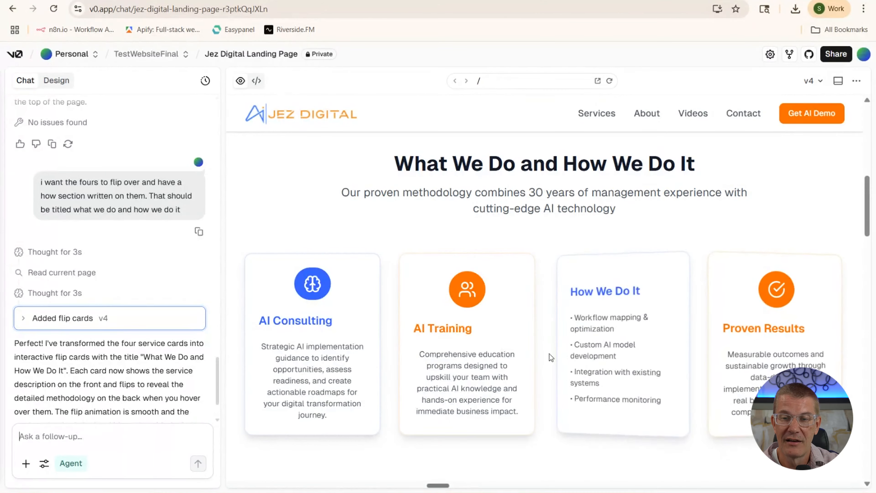
pyautogui.moveTo(465, 355)
pyautogui.moveTo(347, 357)
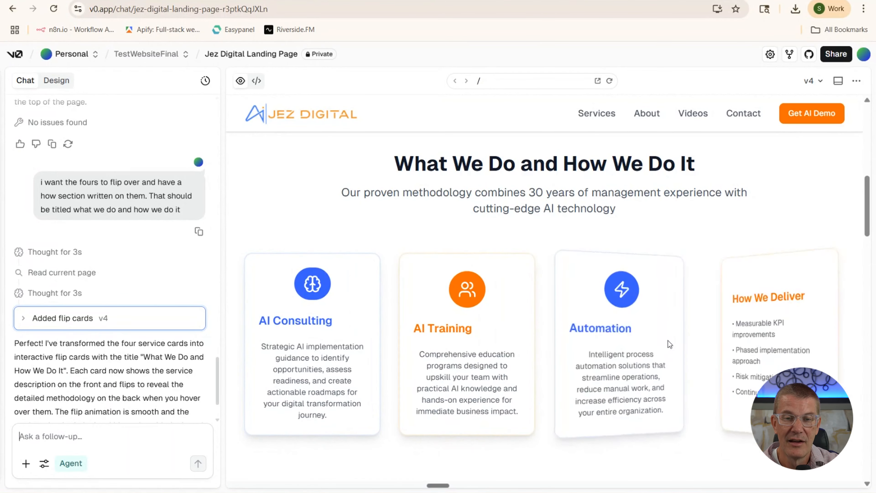
pyautogui.scroll(-5, 488, 314)
pyautogui.scroll(3, 467, 305)
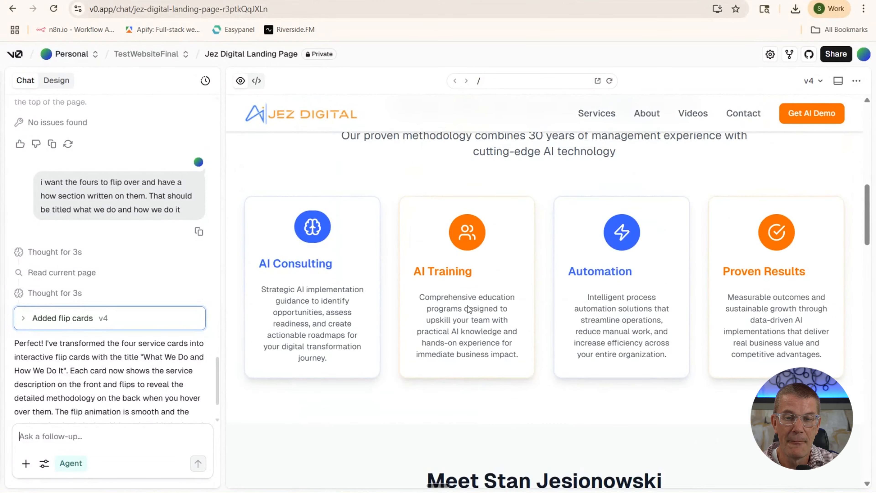
pyautogui.scroll(-3, 467, 306)
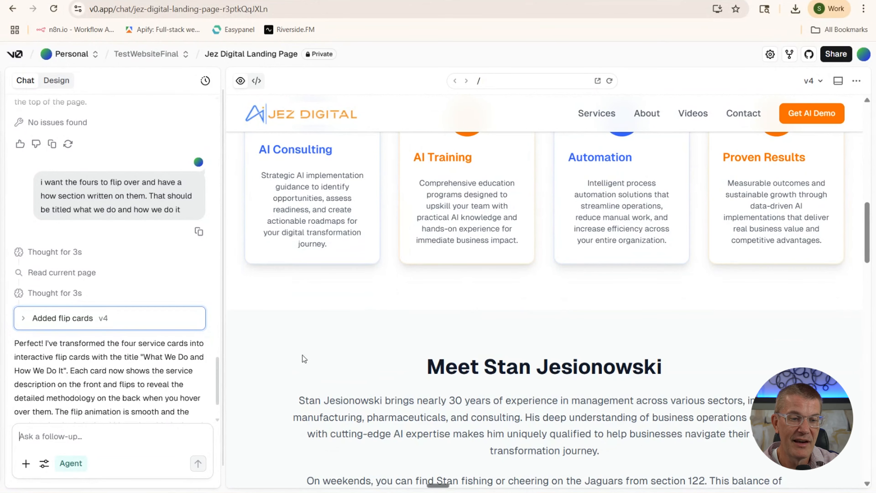
# Ask v0 to create 12 more cards showing examples of the icons it offers
pyautogui.click(142, 432)
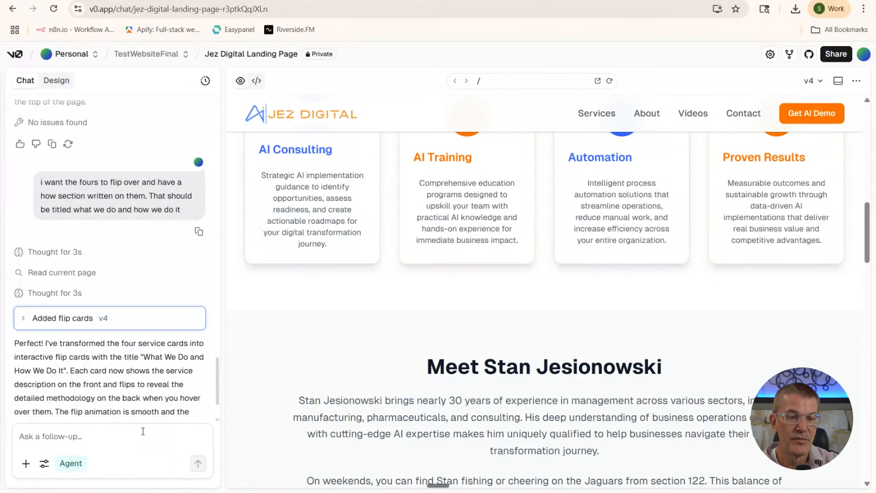
pyautogui.write('creaet')
pyautogui.press('BackSpace')
pyautogui.press('BackSpace')
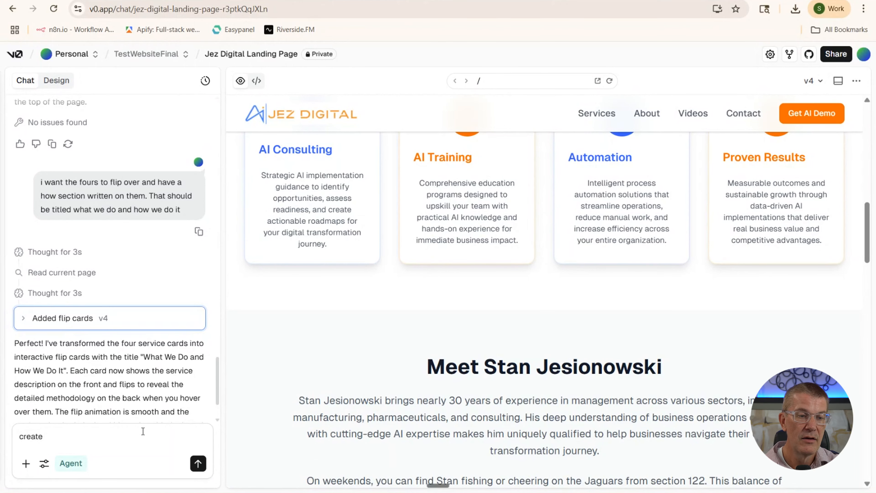
pyautogui.write('te 12')
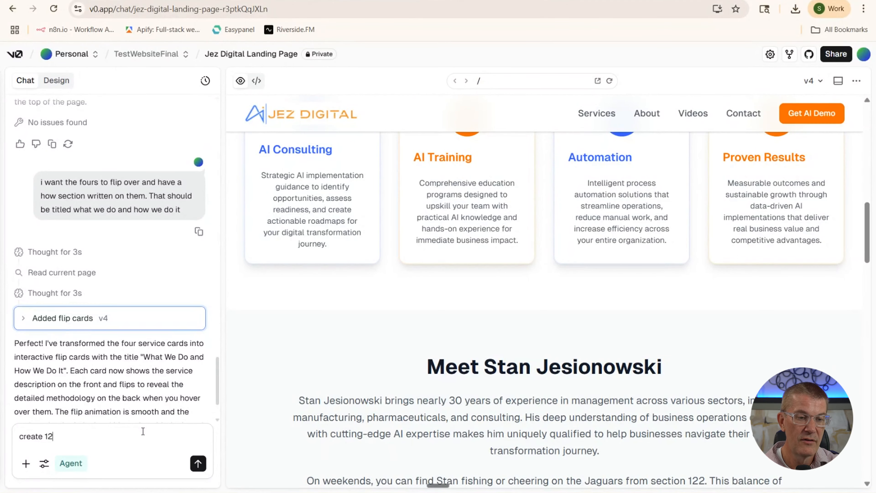
pyautogui.write(' more')
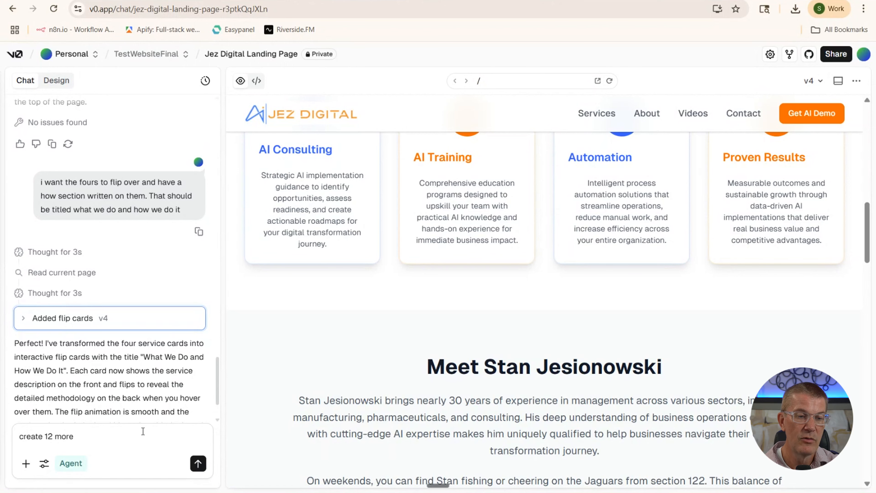
pyautogui.write(' cards')
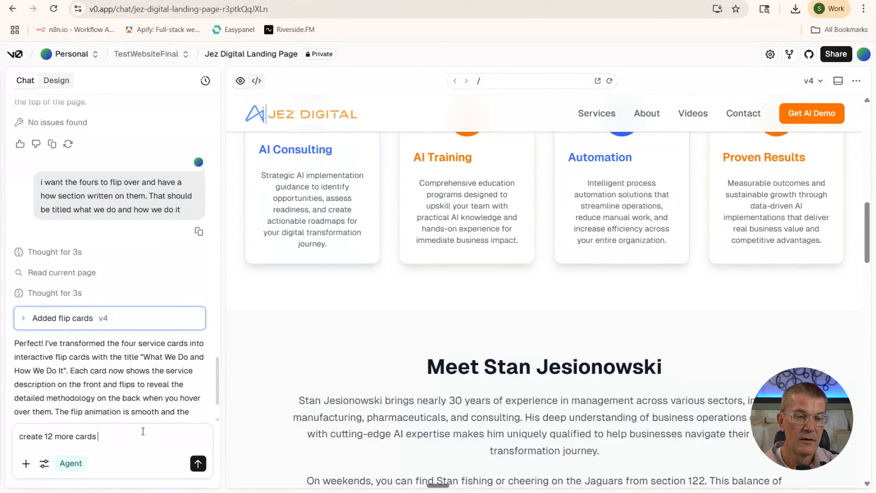
pyautogui.write(' so that i')
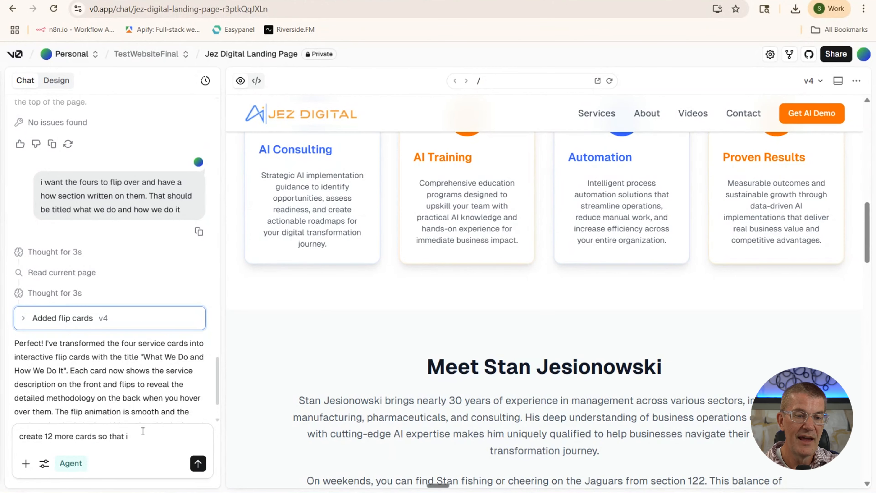
pyautogui.write(' can see example')
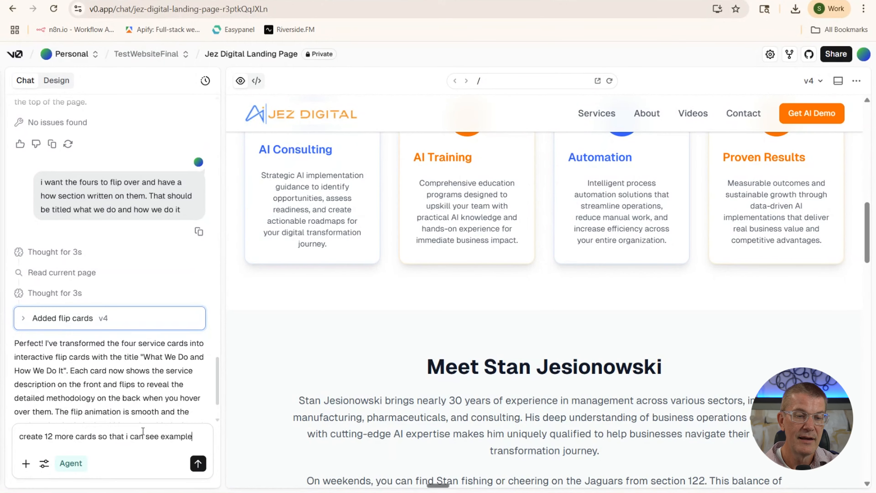
pyautogui.write('s of ')
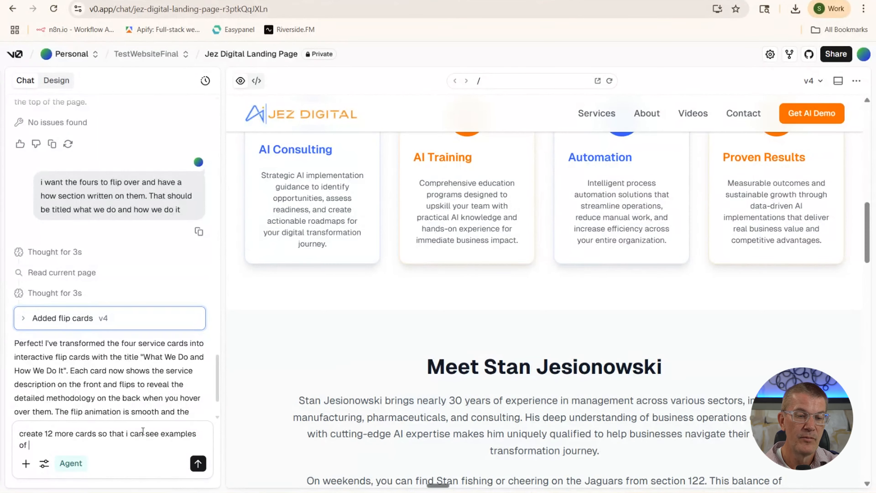
pyautogui.write('the icons')
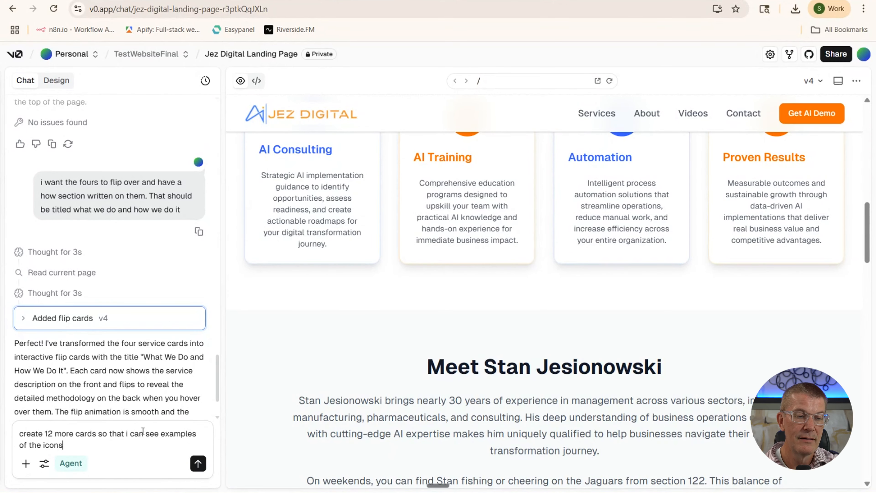
pyautogui.write(' that you')
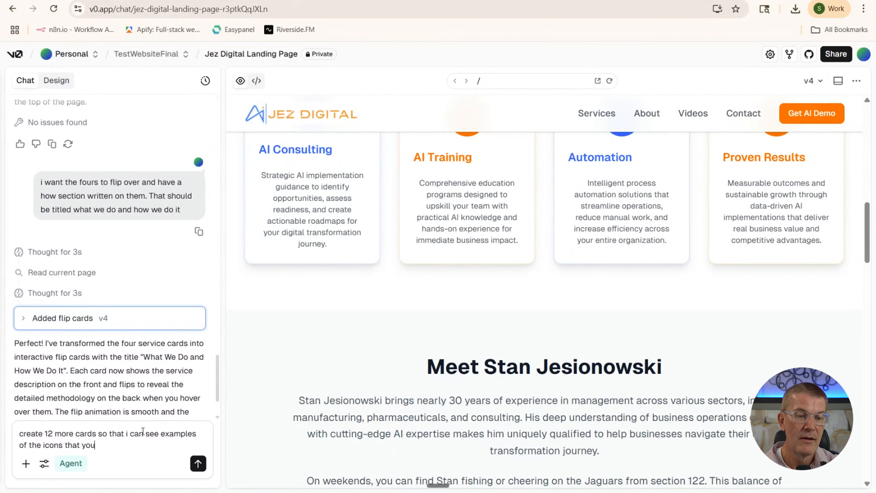
pyautogui.write(' have')
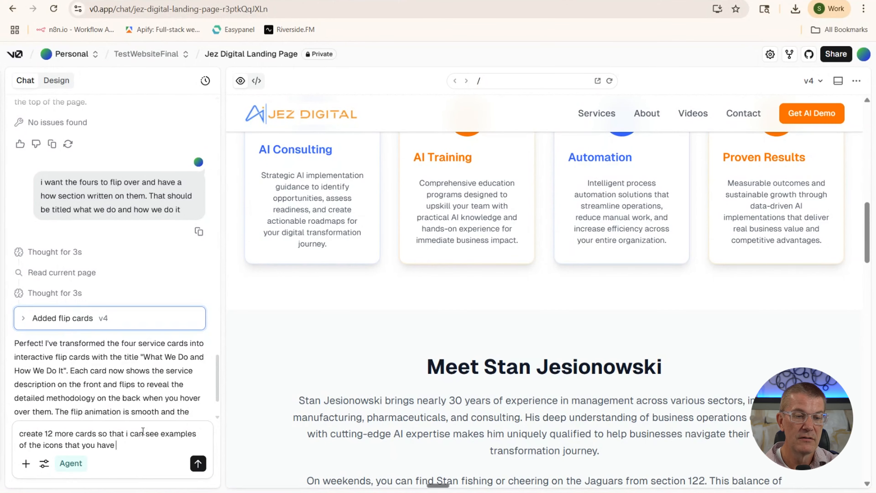
pyautogui.write(' to offer.')
pyautogui.press('Return')
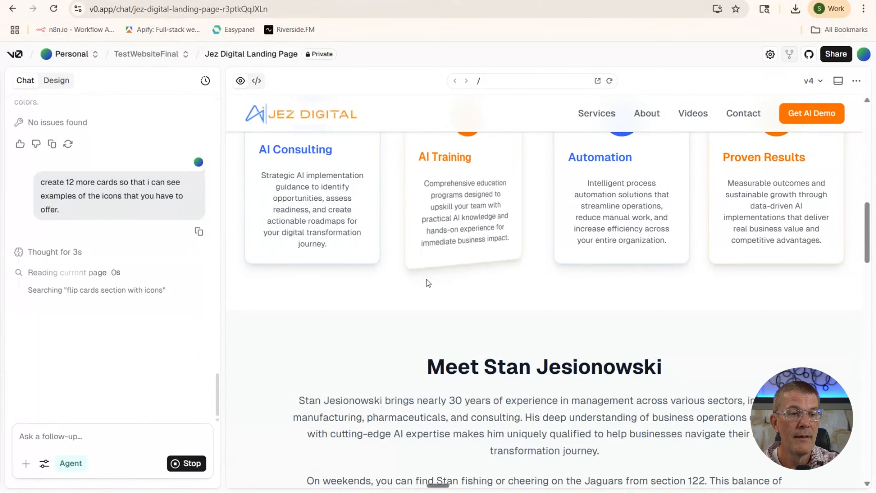
# Scroll through the chat while v0 generates v5 with 12 icon flip cards
pyautogui.scroll(8, 419, 290)
pyautogui.scroll(8, 419, 290)
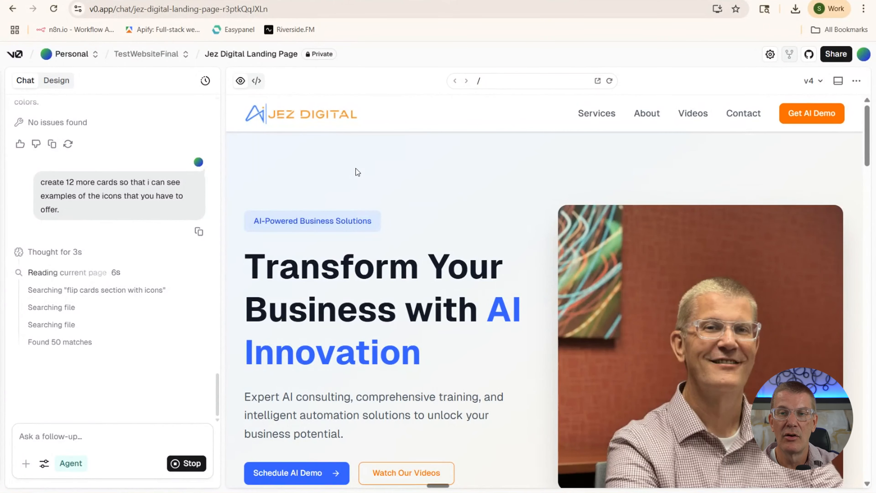
pyautogui.scroll(-12, 358, 236)
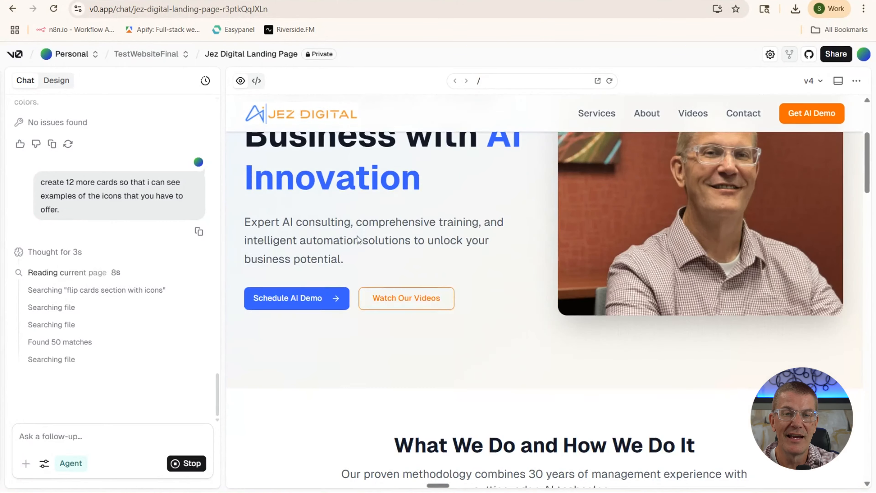
pyautogui.scroll(-3, 357, 235)
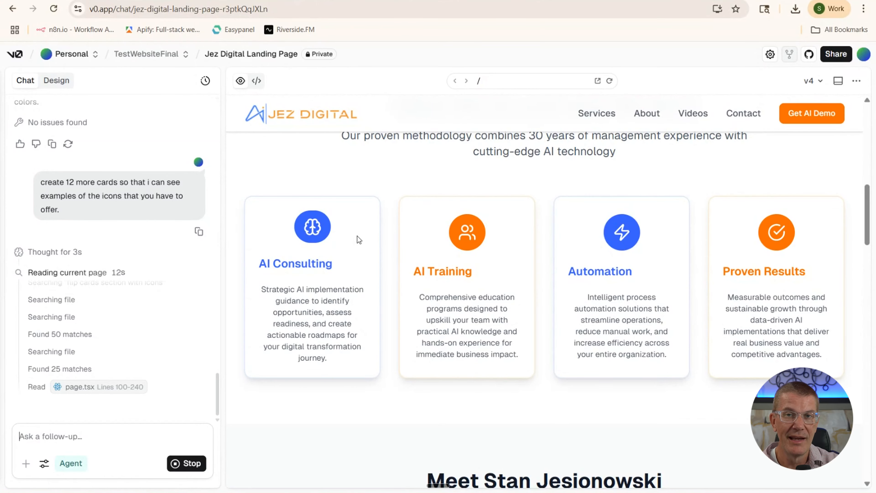
pyautogui.scroll(-3, 357, 236)
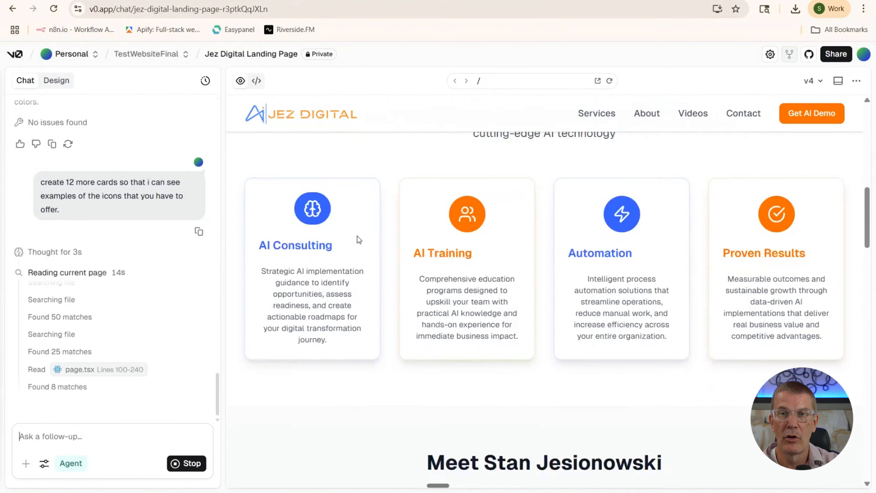
pyautogui.scroll(-3, 358, 236)
pyautogui.scroll(6, 357, 236)
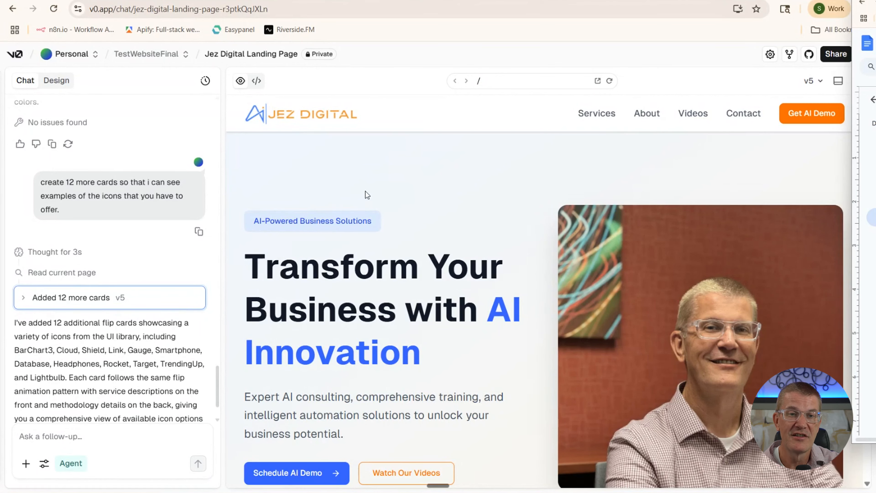
pyautogui.scroll(-15, 389, 187)
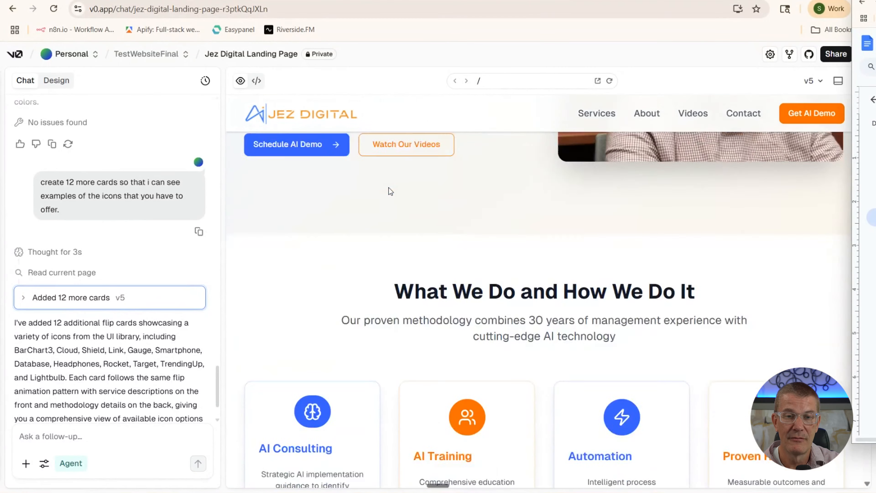
pyautogui.scroll(-3, 389, 188)
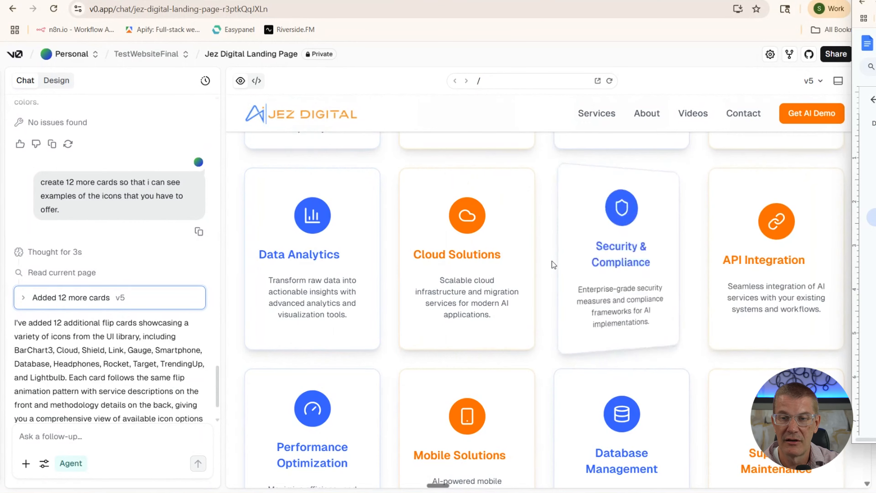
pyautogui.scroll(-5, 551, 260)
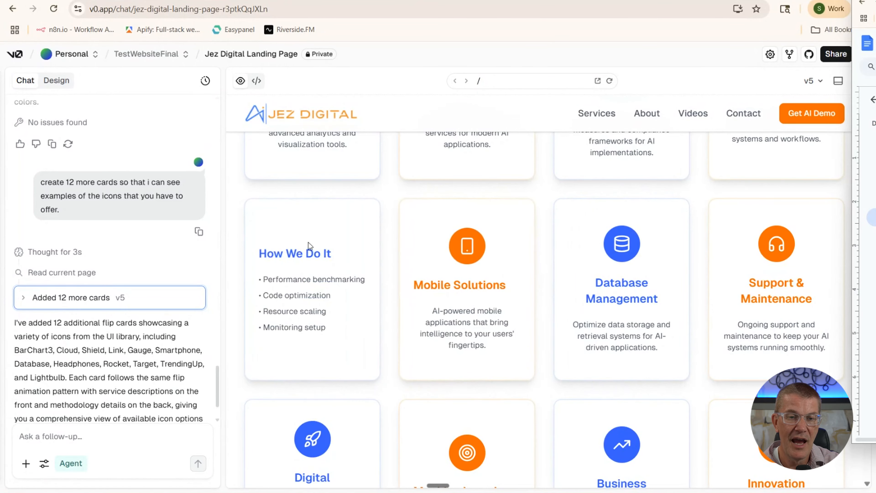
pyautogui.scroll(-5, 309, 246)
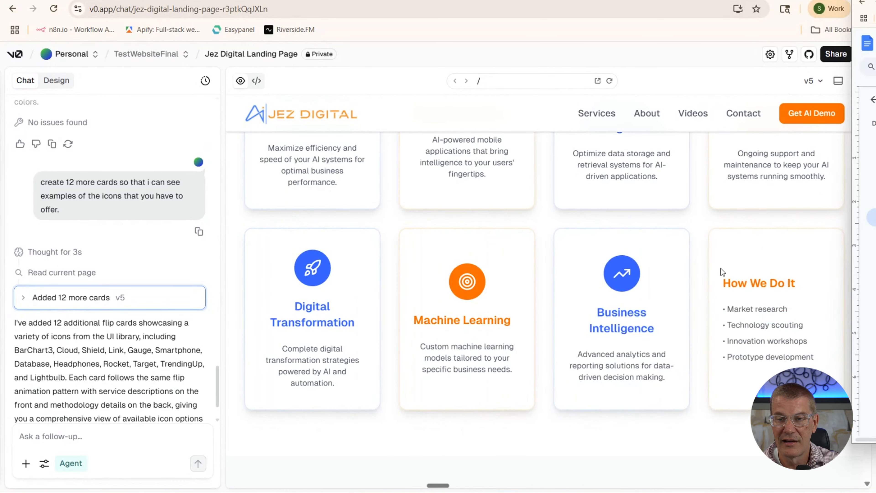
pyautogui.scroll(5, 479, 249)
pyautogui.scroll(-15, 479, 249)
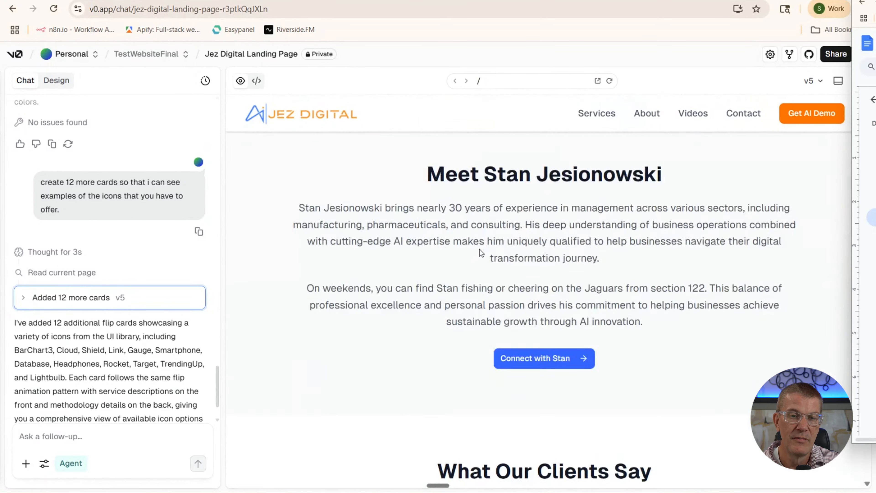
pyautogui.scroll(-20, 479, 249)
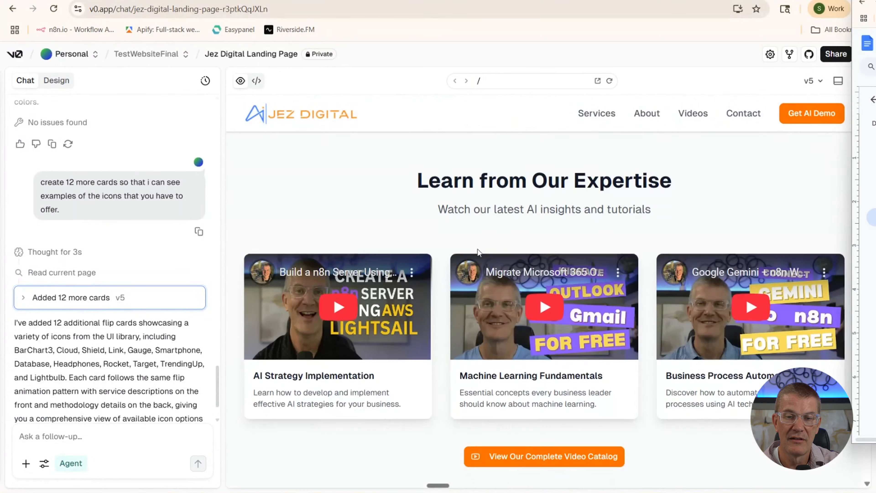
pyautogui.scroll(-12, 479, 253)
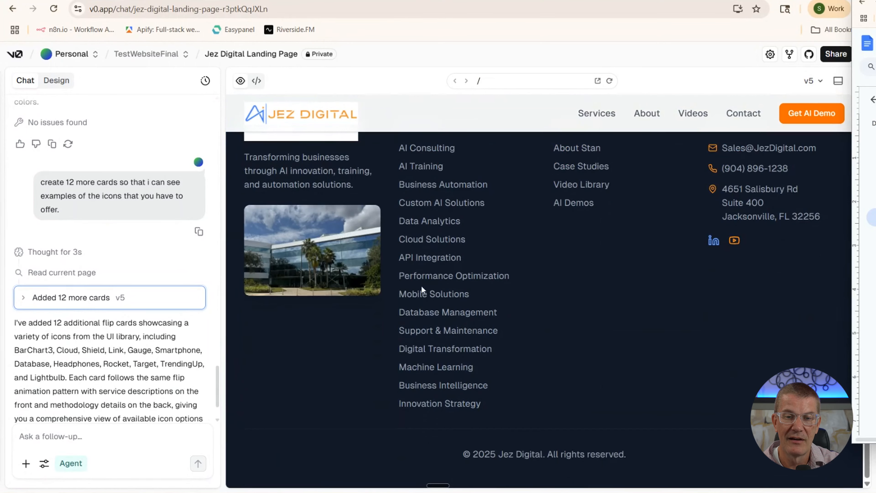
pyautogui.scroll(7, 417, 293)
pyautogui.scroll(-6, 509, 381)
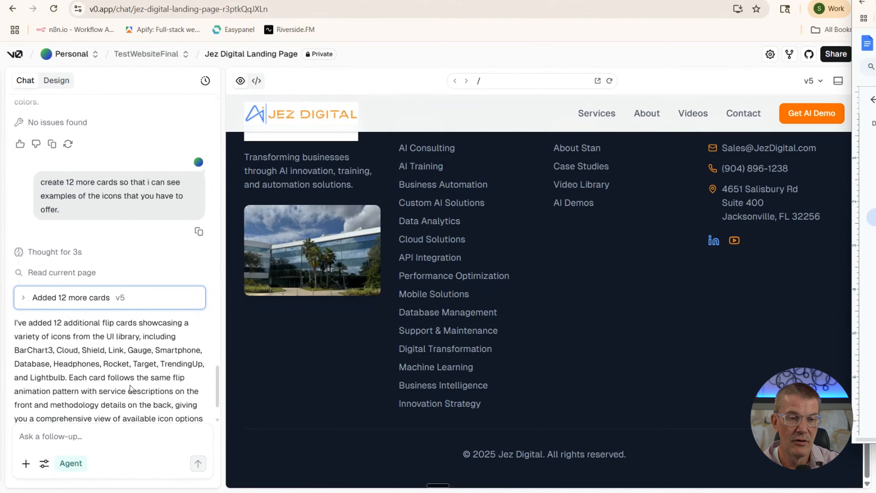
pyautogui.scroll(-2, 105, 313)
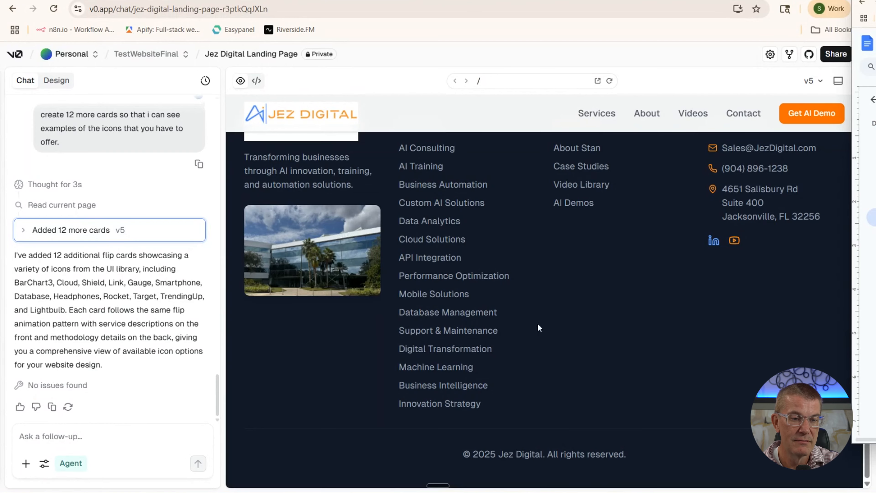
pyautogui.scroll(15, 613, 323)
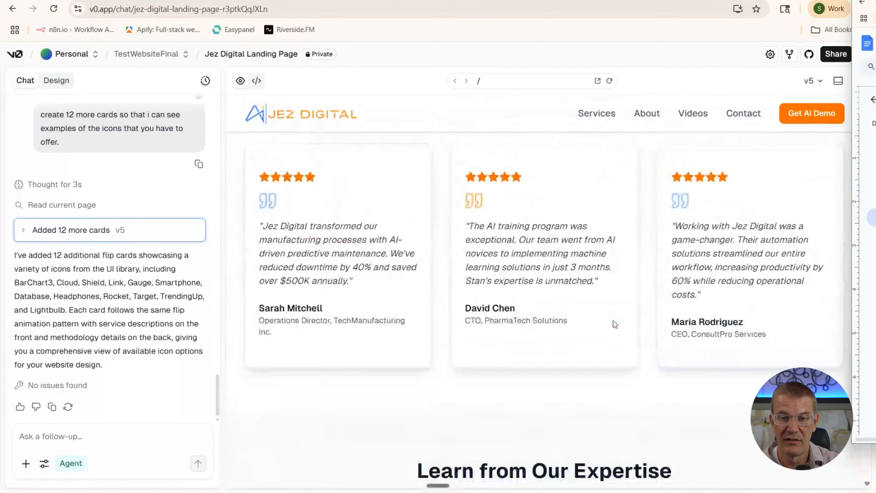
pyautogui.scroll(5, 613, 323)
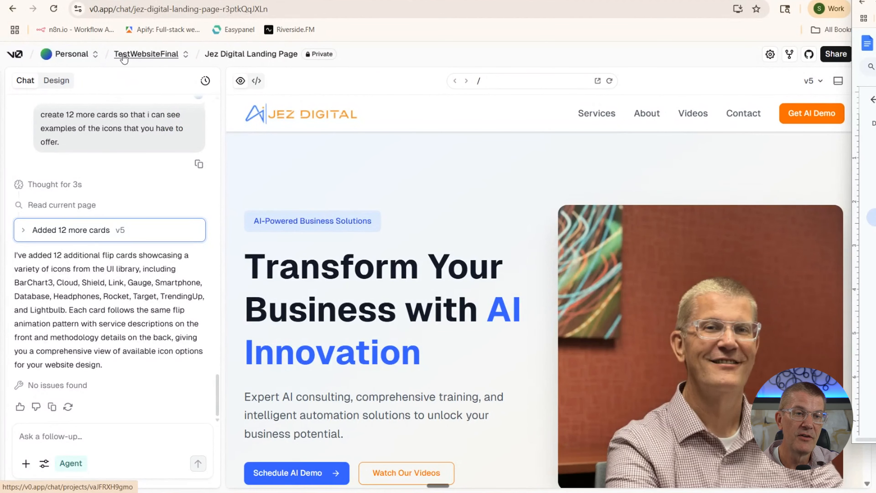
# Move the Jez Digital Landing Page chat into the JezDigital project and reopen it
pyautogui.click(185, 55)
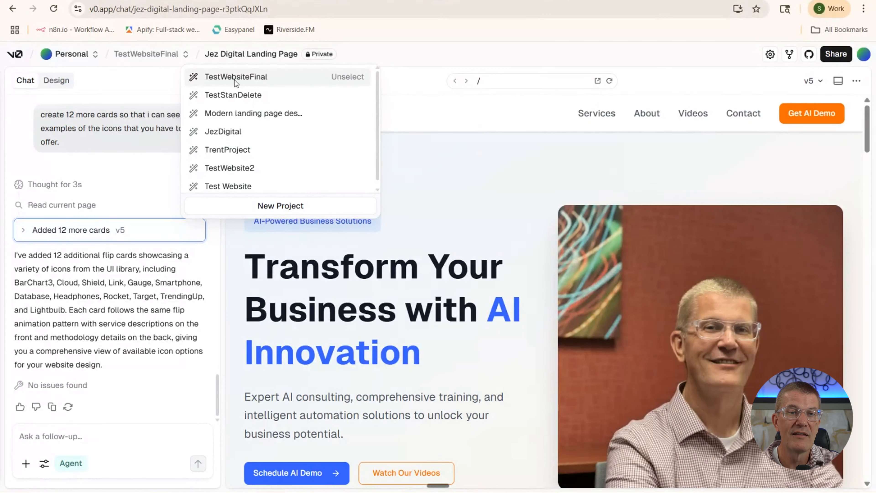
pyautogui.click(229, 133)
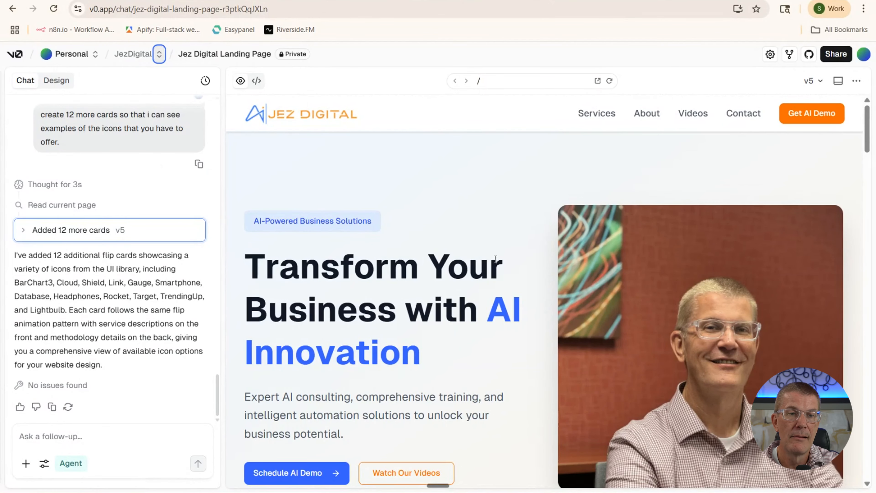
pyautogui.click(70, 61)
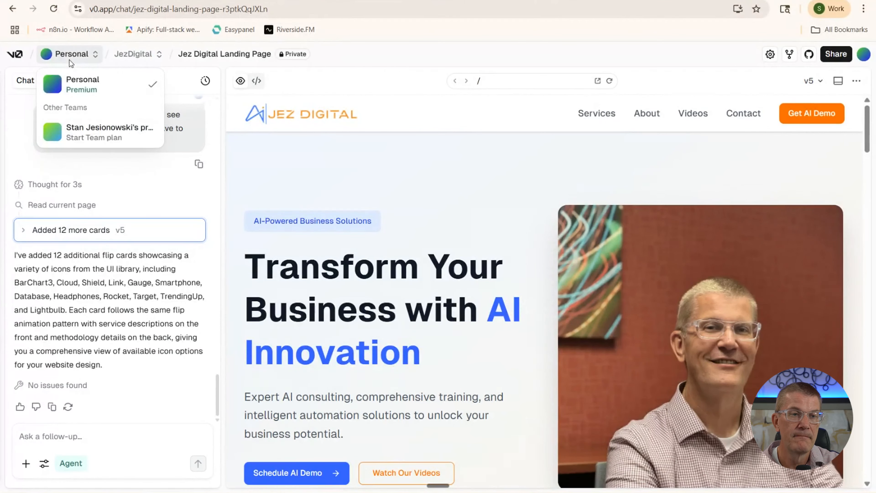
pyautogui.click(194, 101)
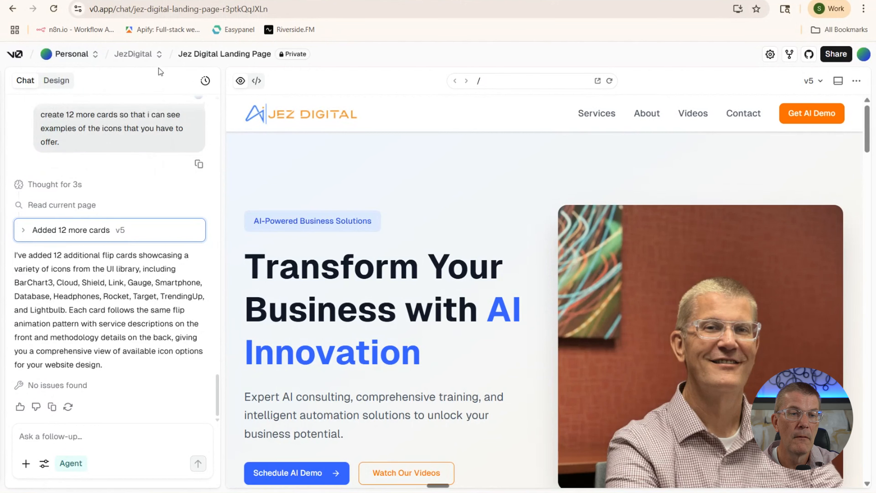
pyautogui.click(145, 55)
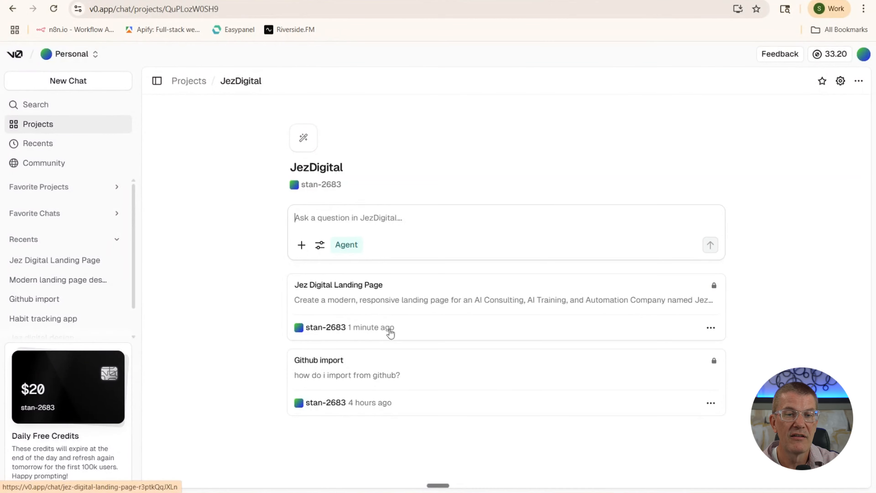
pyautogui.click(358, 302)
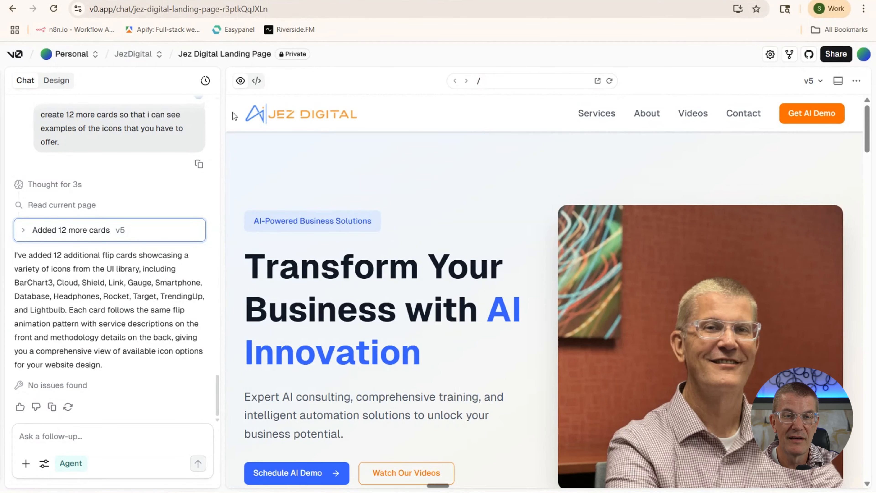
# Move the chat into the TestWebsiteFinal project, staying on the Personal team
pyautogui.click(159, 54)
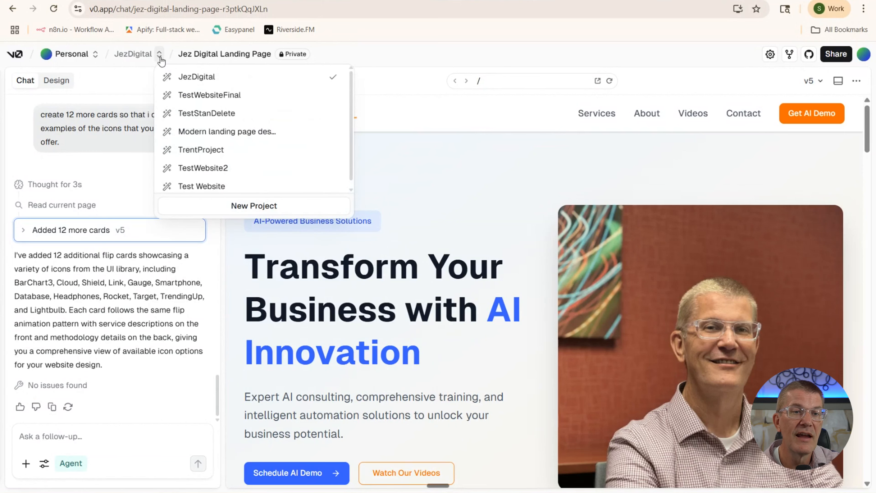
pyautogui.click(195, 95)
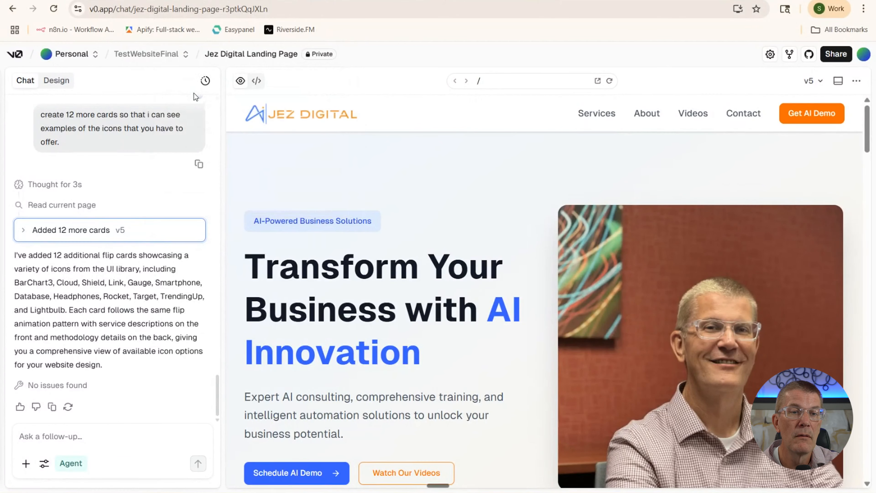
pyautogui.click(83, 56)
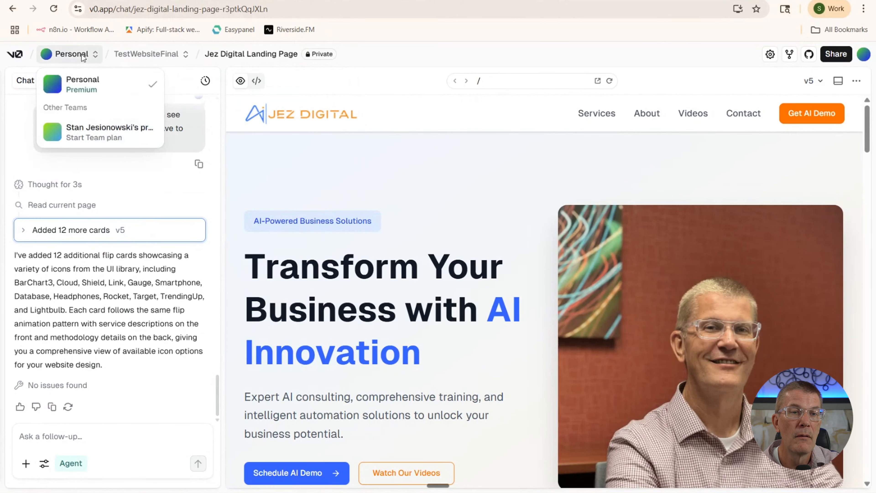
pyautogui.click(85, 86)
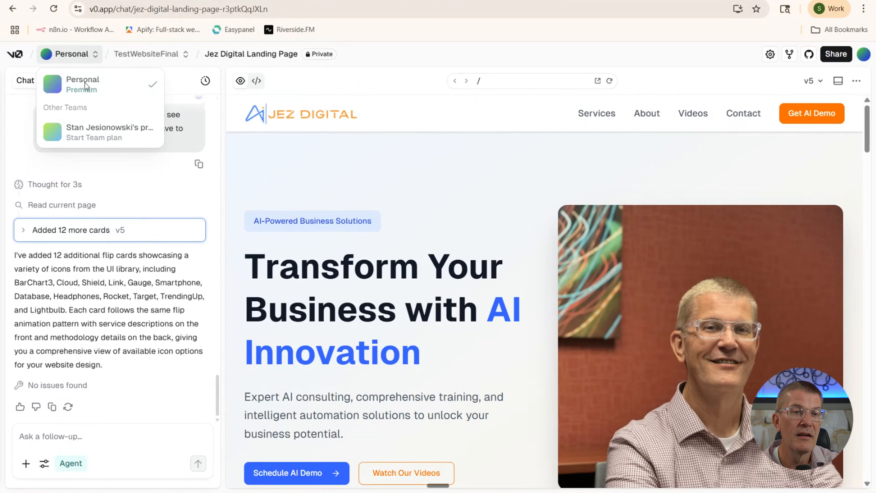
# Open the Modern landing page design project's chat from the projects overview
pyautogui.click(14, 54)
pyautogui.click(39, 129)
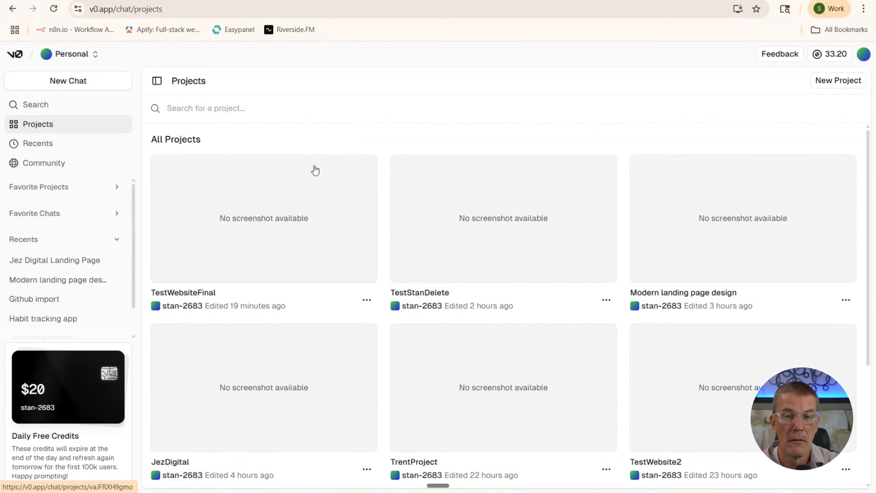
pyautogui.scroll(-4, 313, 168)
pyautogui.scroll(4, 313, 168)
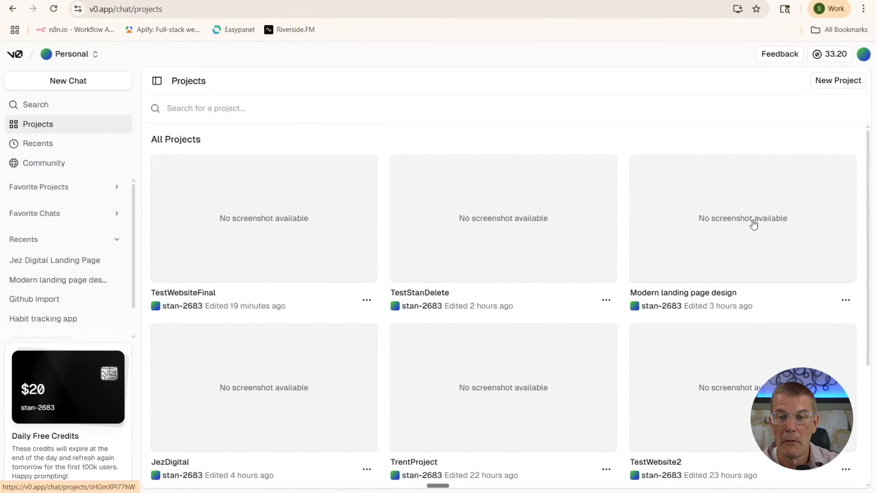
pyautogui.click(706, 265)
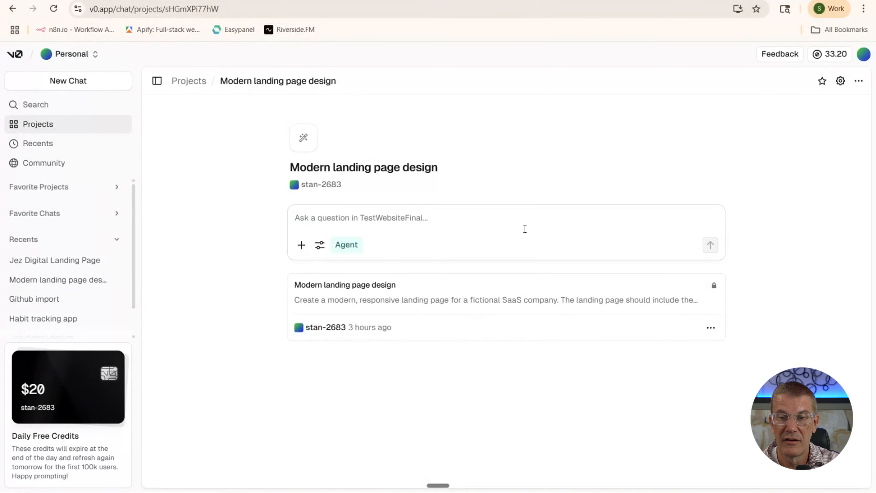
pyautogui.click(370, 304)
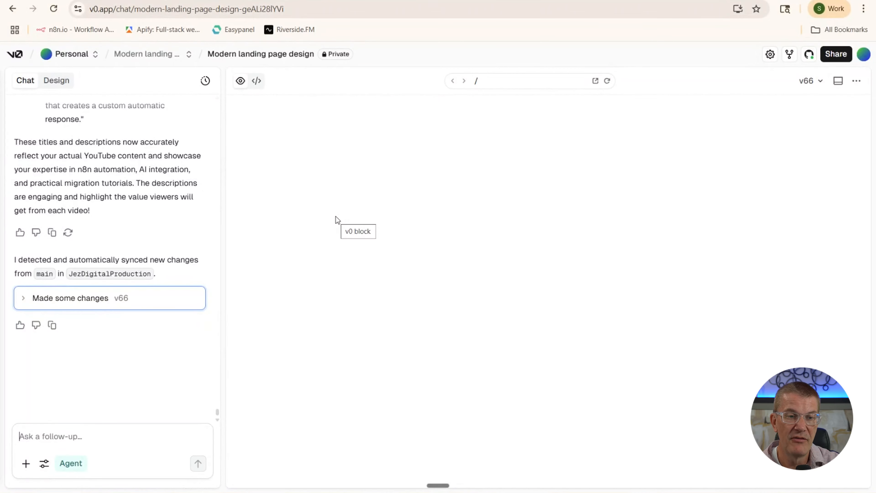
pyautogui.scroll(-3, 428, 183)
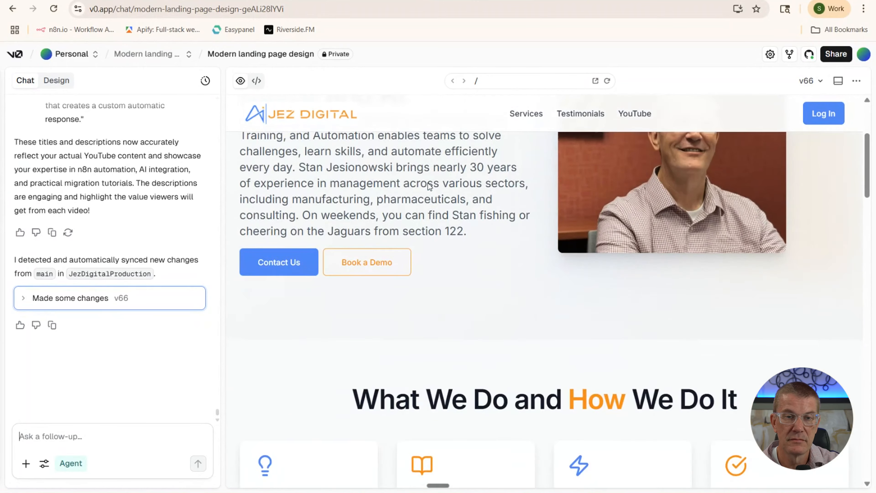
pyautogui.scroll(3, 427, 183)
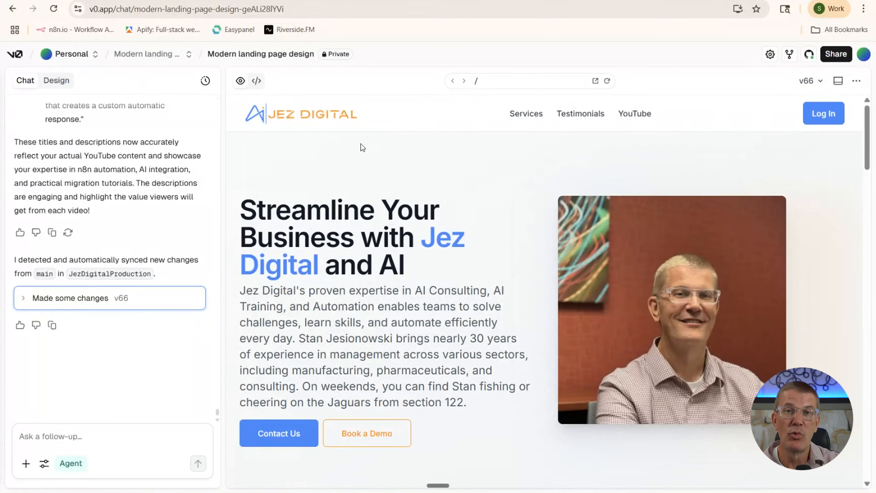
pyautogui.scroll(-2, 360, 144)
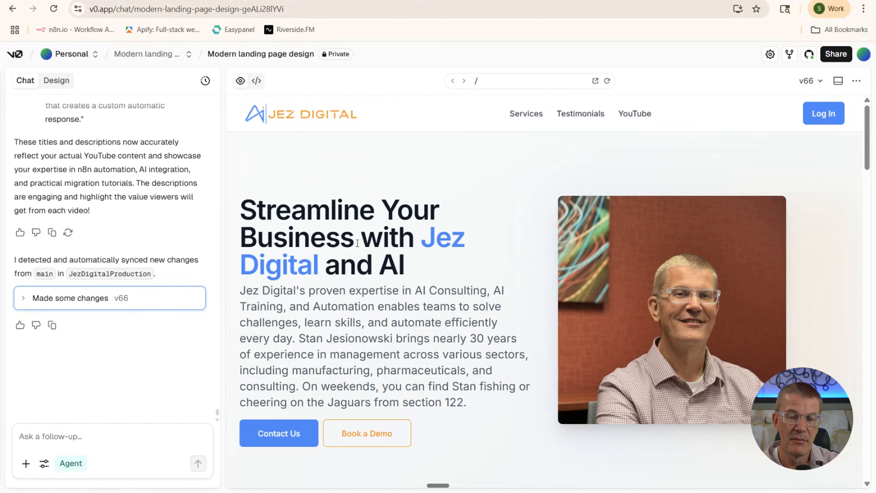
pyautogui.scroll(-10, 349, 230)
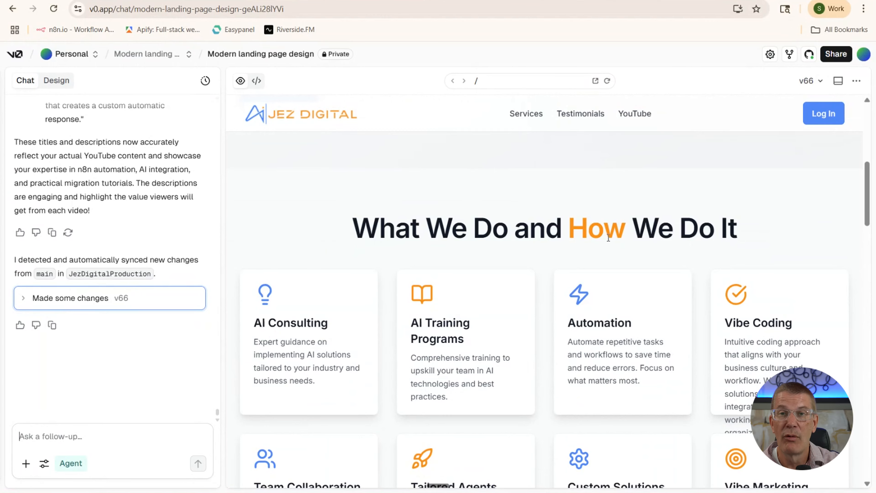
pyautogui.scroll(10, 503, 207)
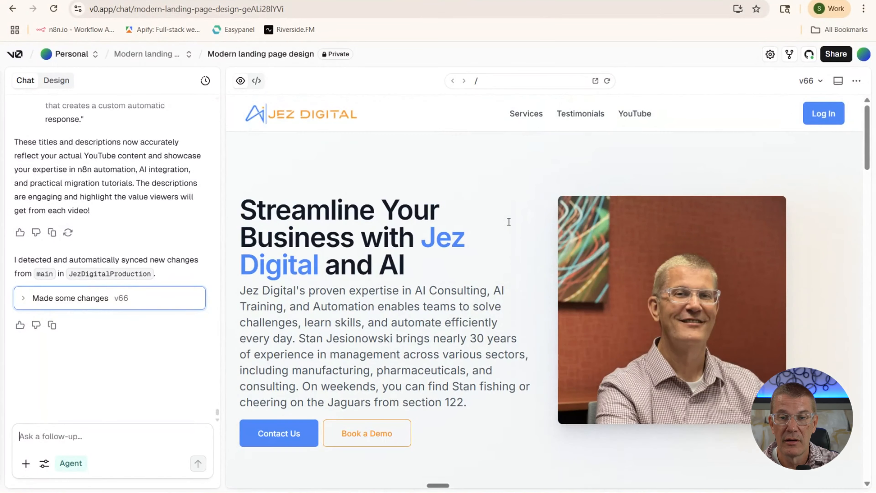
pyautogui.scroll(-10, 509, 221)
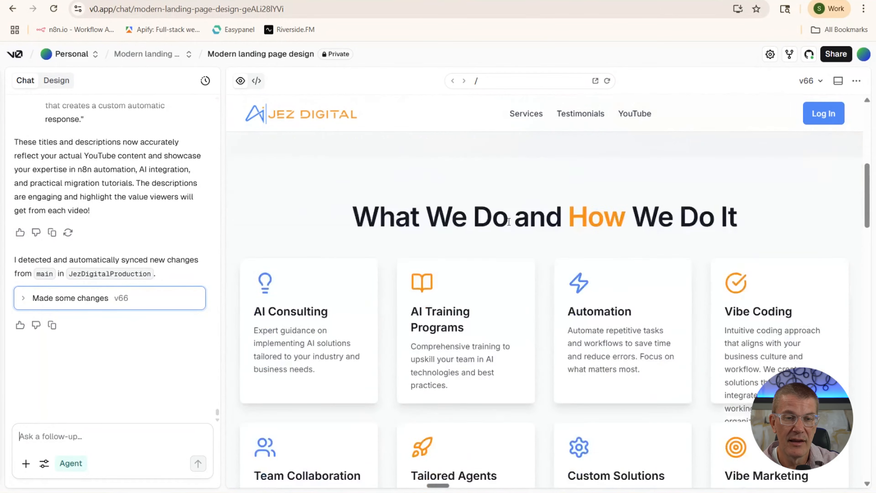
pyautogui.scroll(-3, 550, 211)
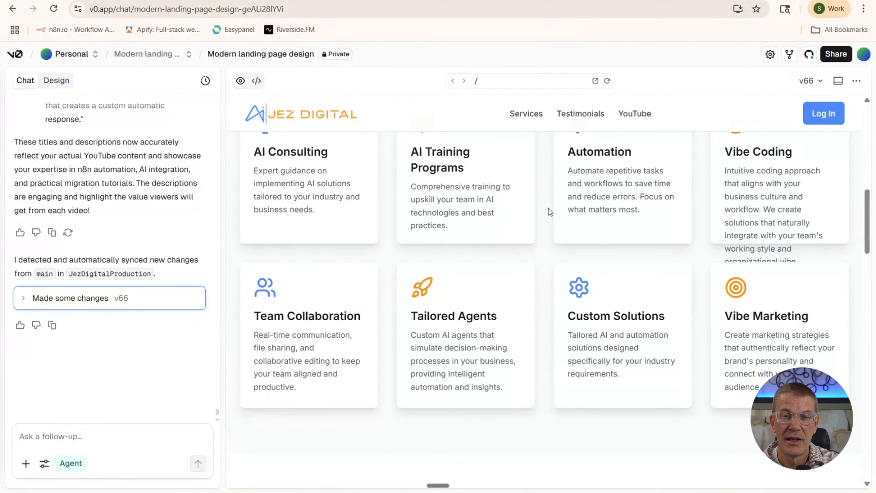
pyautogui.scroll(5, 471, 189)
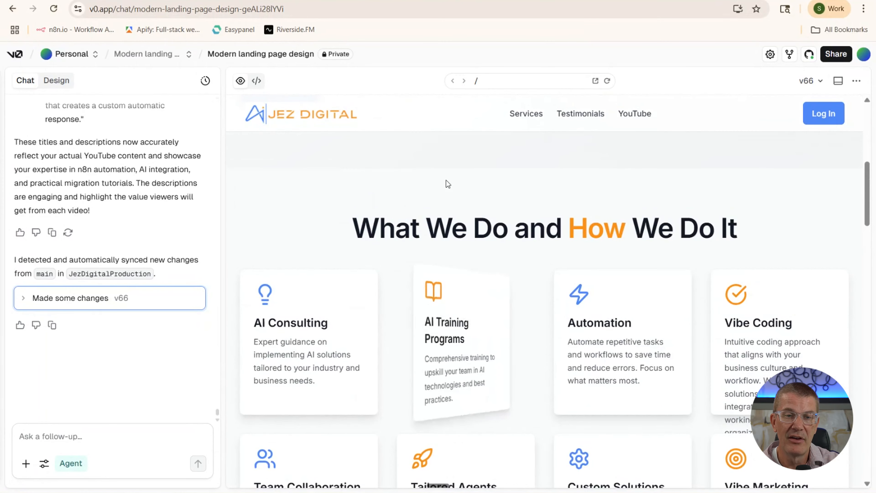
pyautogui.scroll(-2, 447, 180)
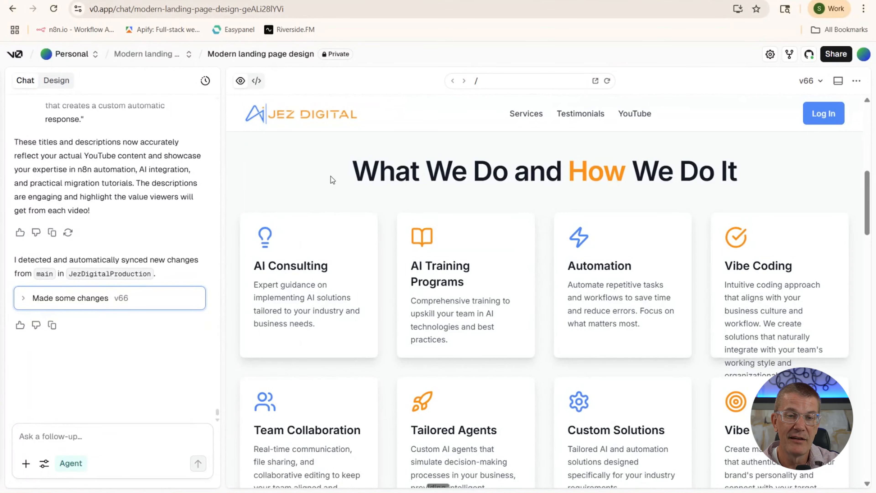
pyautogui.moveTo(306, 281)
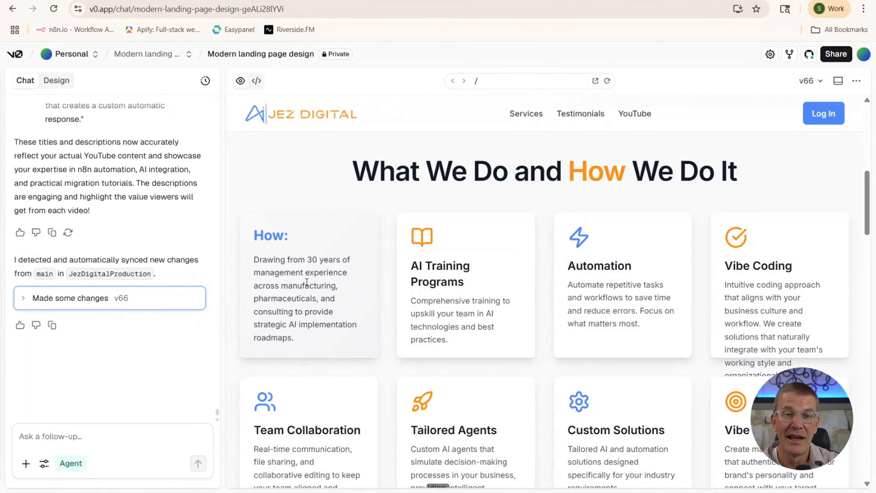
pyautogui.scroll(-4, 414, 249)
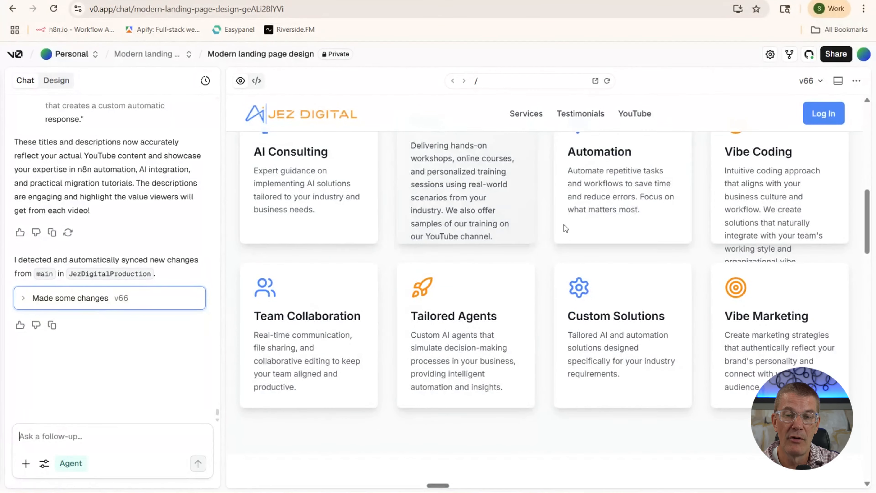
pyautogui.moveTo(764, 215)
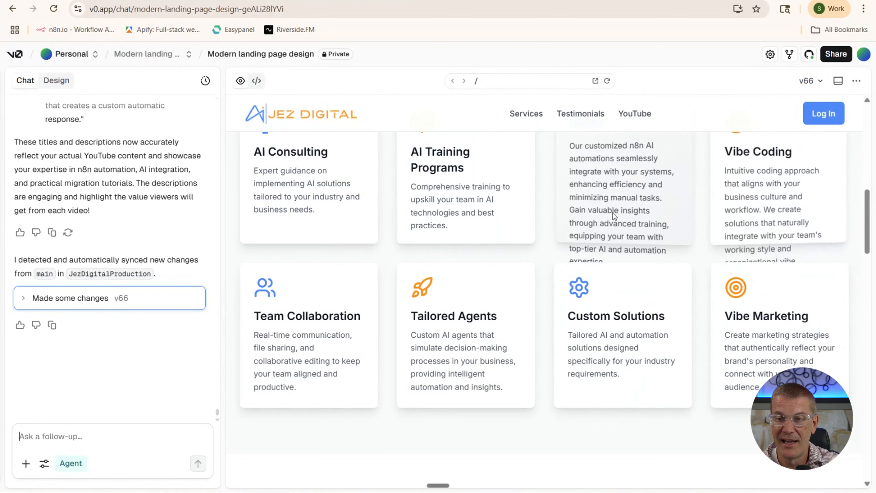
pyautogui.scroll(4, 487, 218)
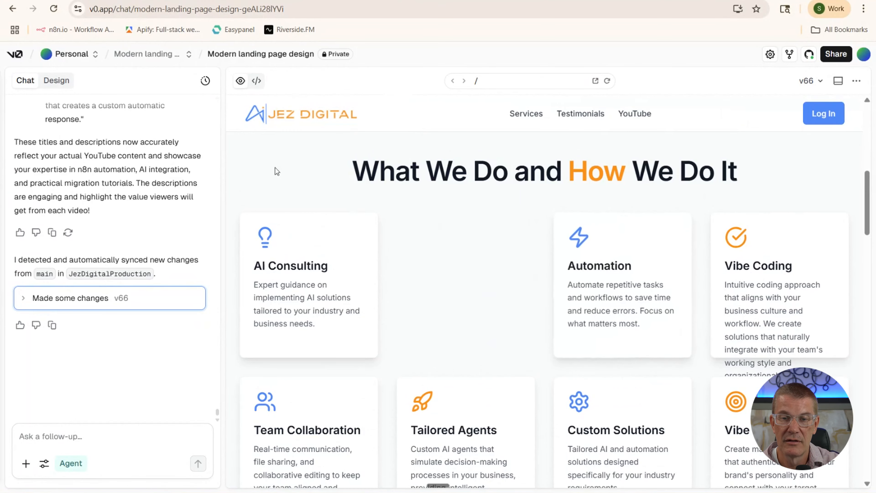
pyautogui.scroll(-10, 265, 166)
pyautogui.scroll(-5, 343, 221)
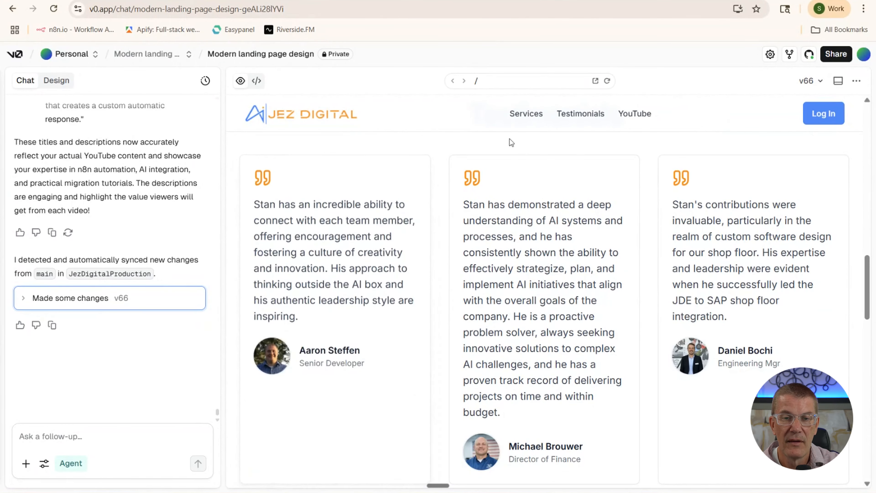
pyautogui.scroll(3, 509, 153)
pyautogui.scroll(-10, 509, 153)
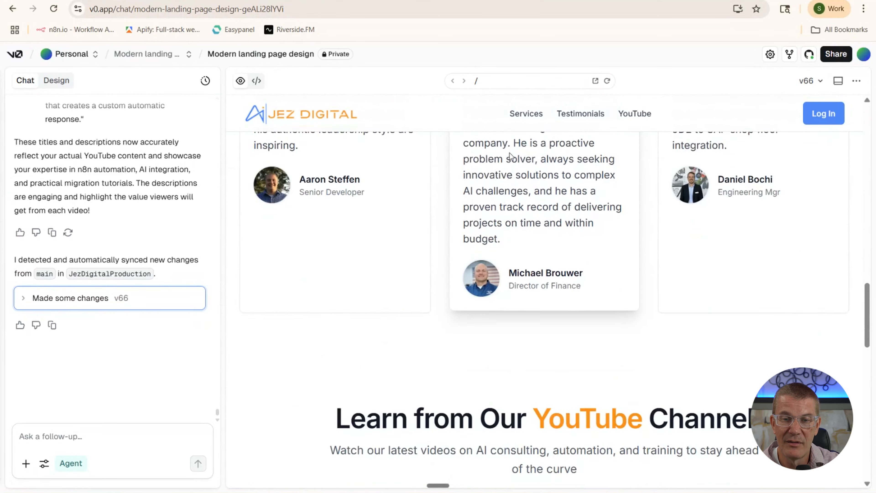
pyautogui.scroll(9, 509, 153)
pyautogui.scroll(-7, 508, 152)
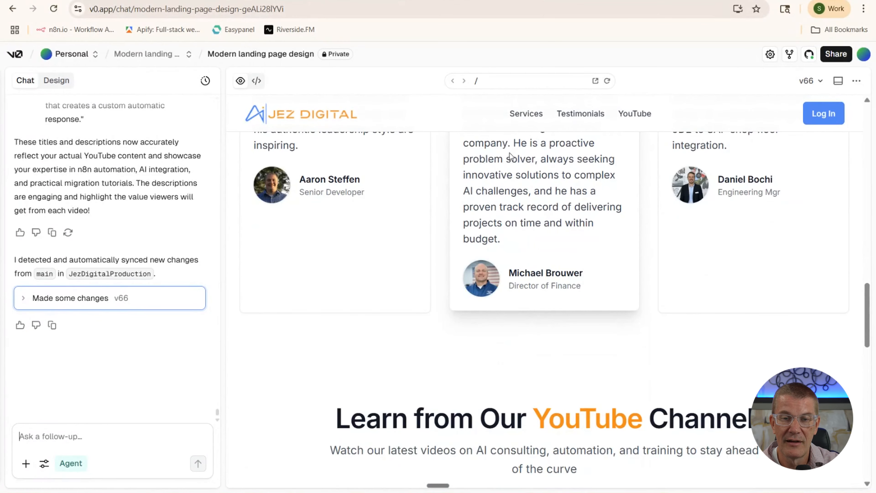
pyautogui.scroll(-7, 509, 152)
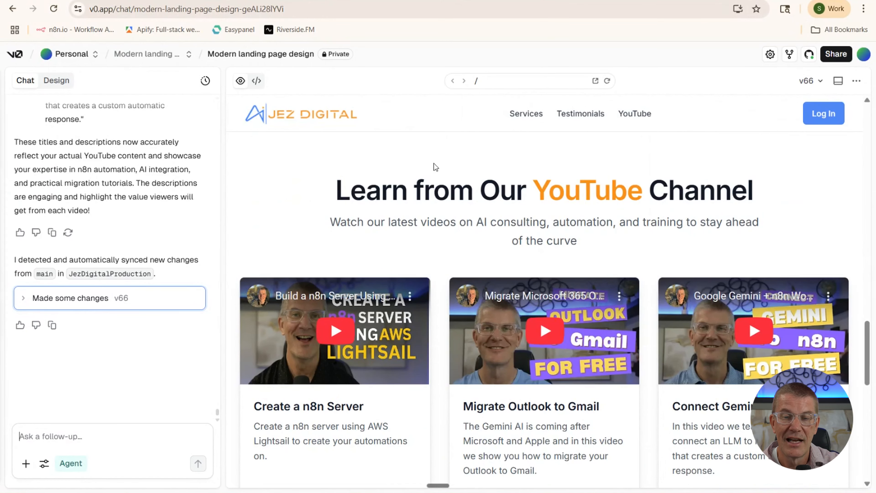
pyautogui.scroll(-5, 492, 168)
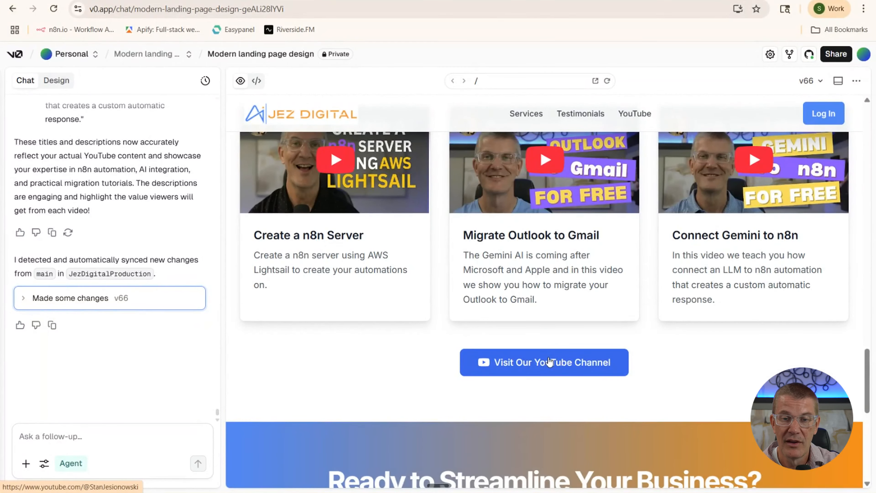
pyautogui.scroll(-5, 549, 361)
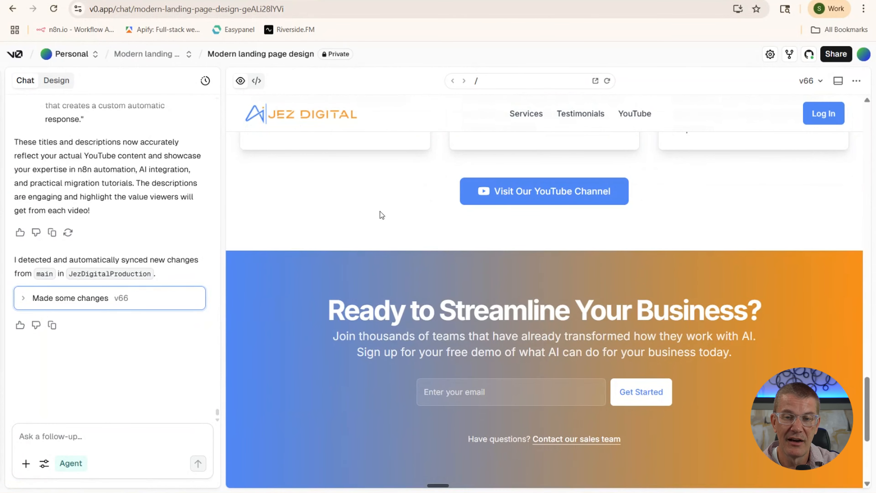
pyautogui.scroll(-2, 379, 211)
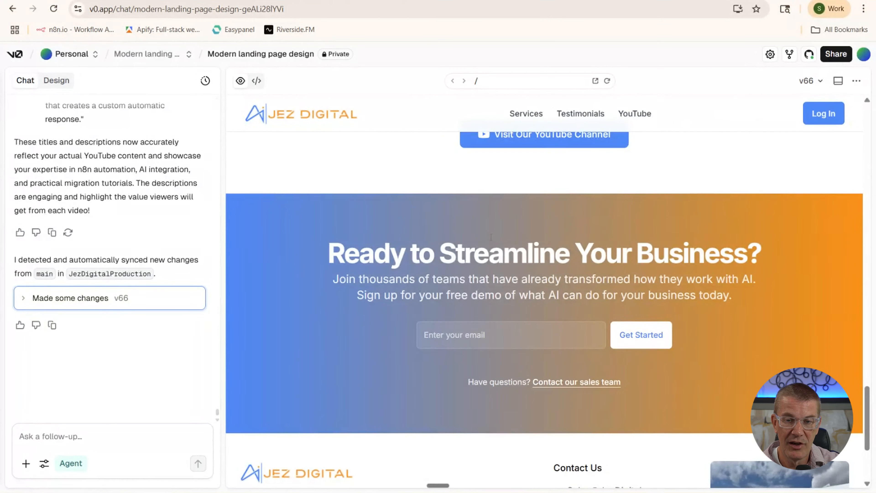
pyautogui.scroll(-3, 401, 273)
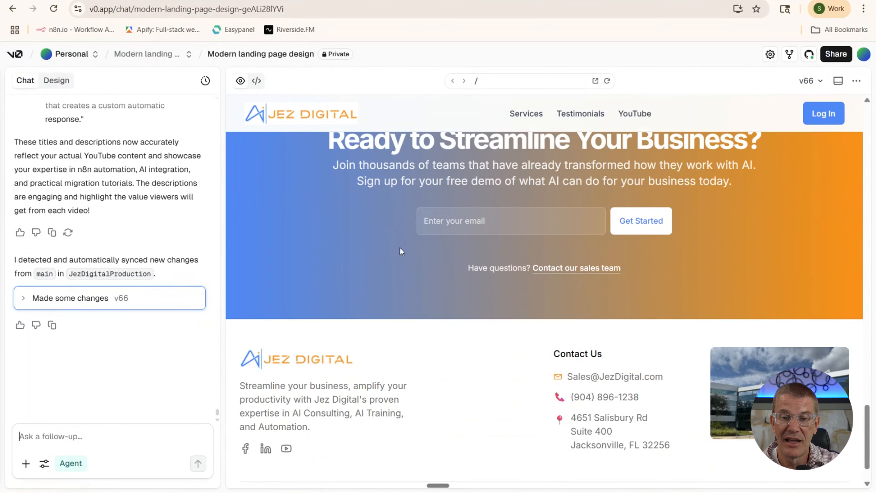
pyautogui.scroll(-2, 418, 310)
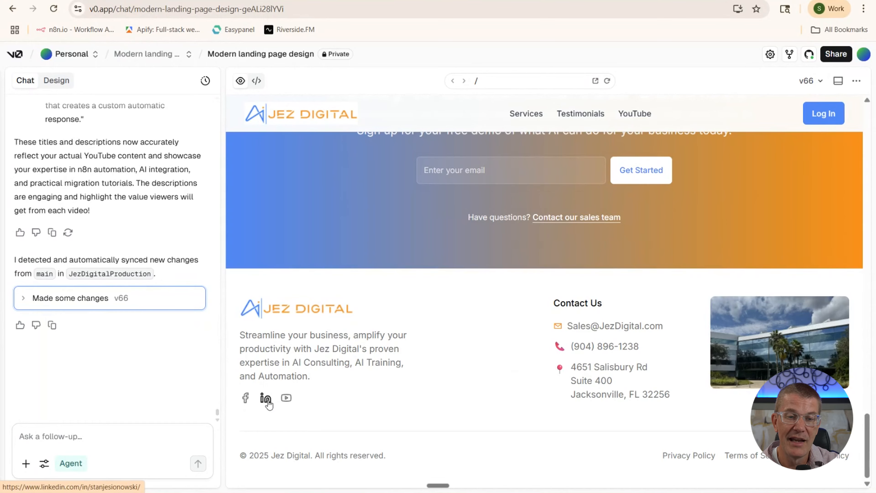
pyautogui.scroll(20, 482, 338)
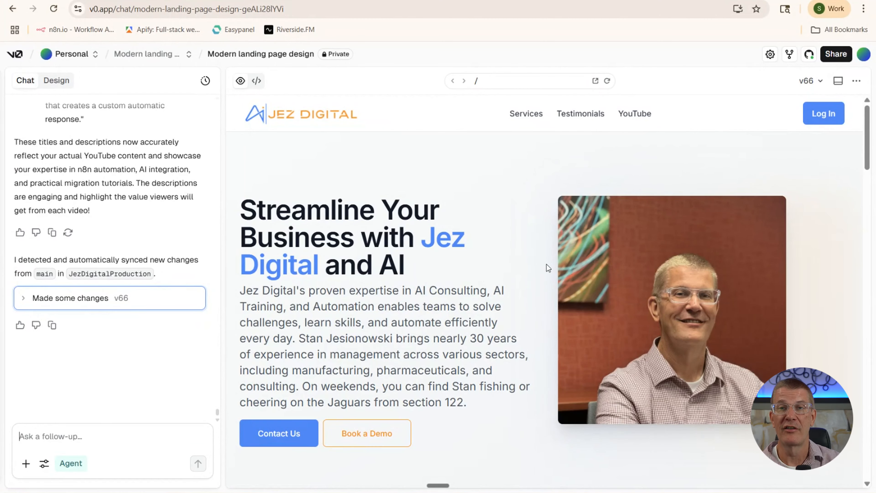
pyautogui.scroll(-10, 513, 248)
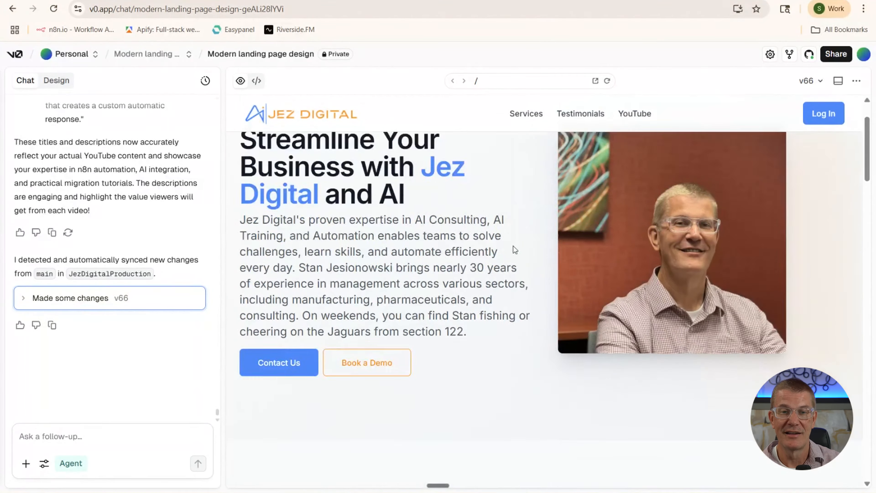
pyautogui.scroll(-10, 513, 245)
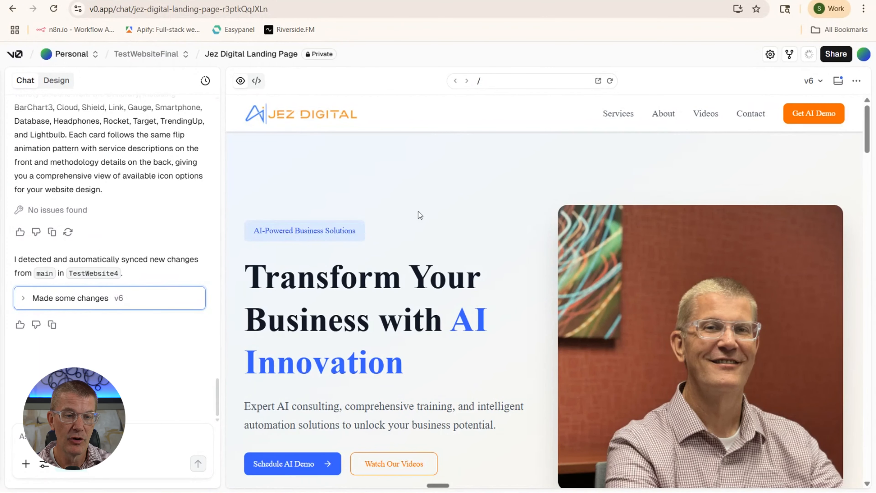
# Bring up the Create Repository dialog via the header's GitHub connect icon
pyautogui.click(809, 55)
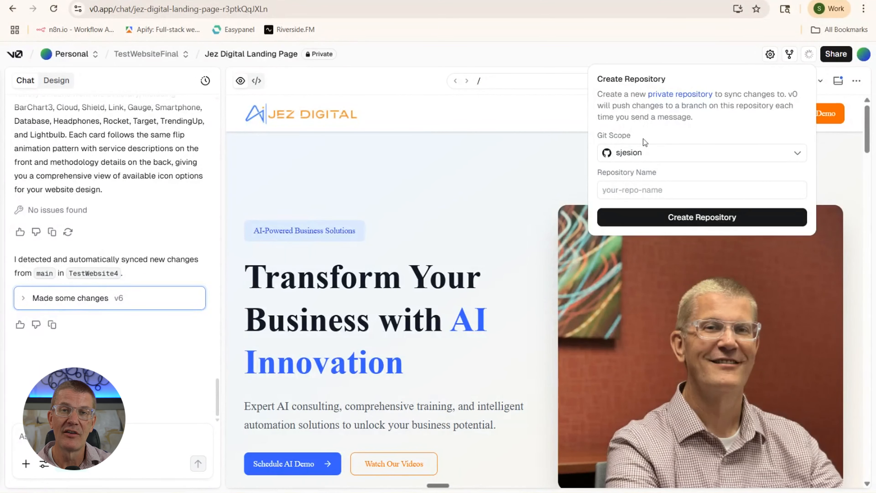
# Create the private repository TestWebsite5, edited from suggested TestWebsite4, and view it on GitHub
pyautogui.click(646, 191)
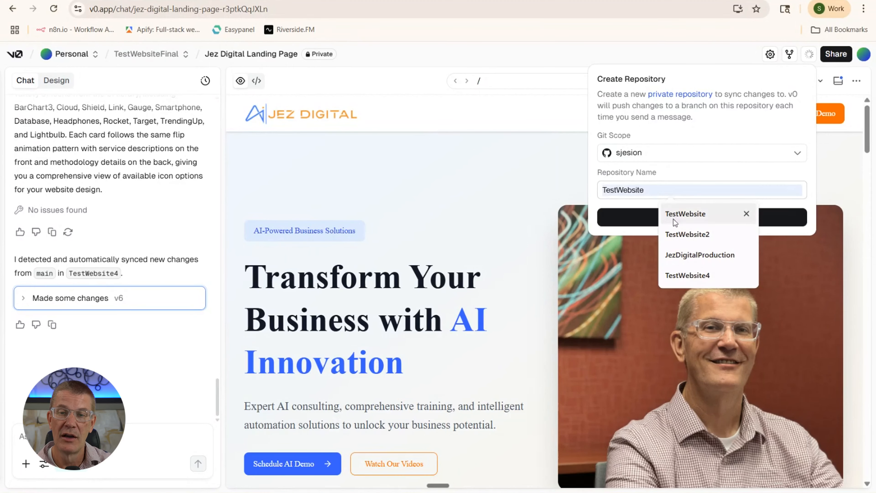
pyautogui.click(675, 275)
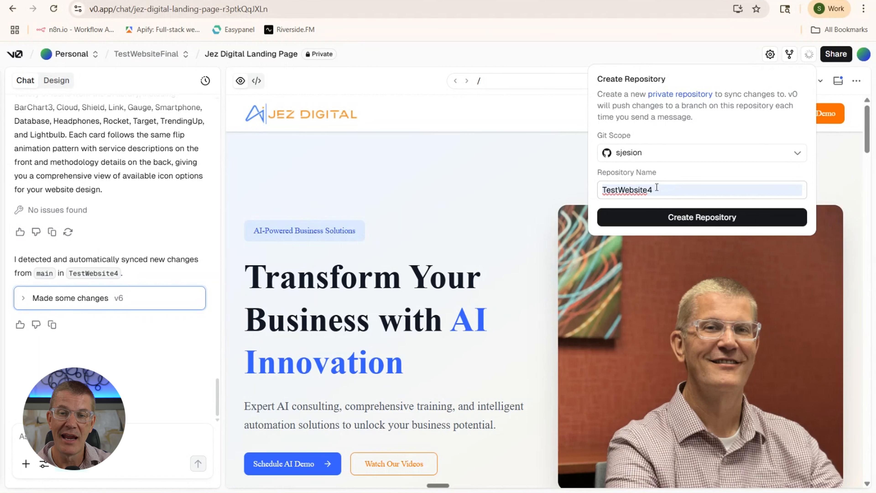
pyautogui.press('BackSpace')
pyautogui.write('5')
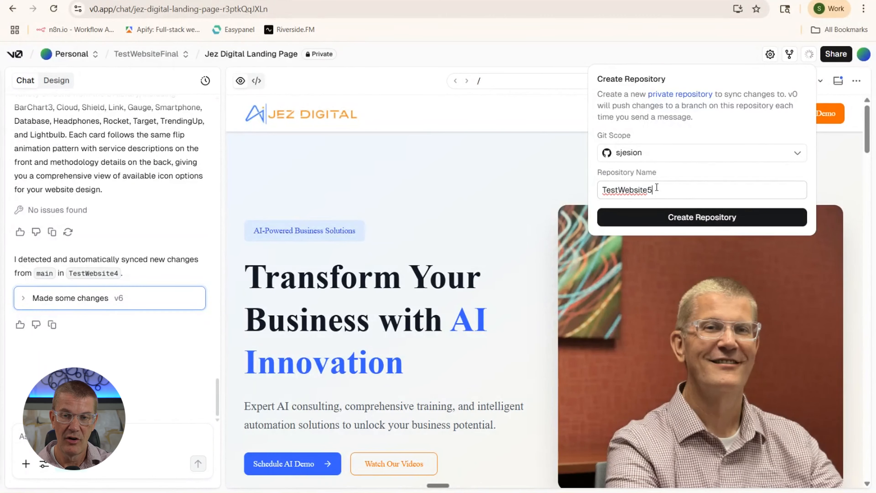
pyautogui.click(690, 218)
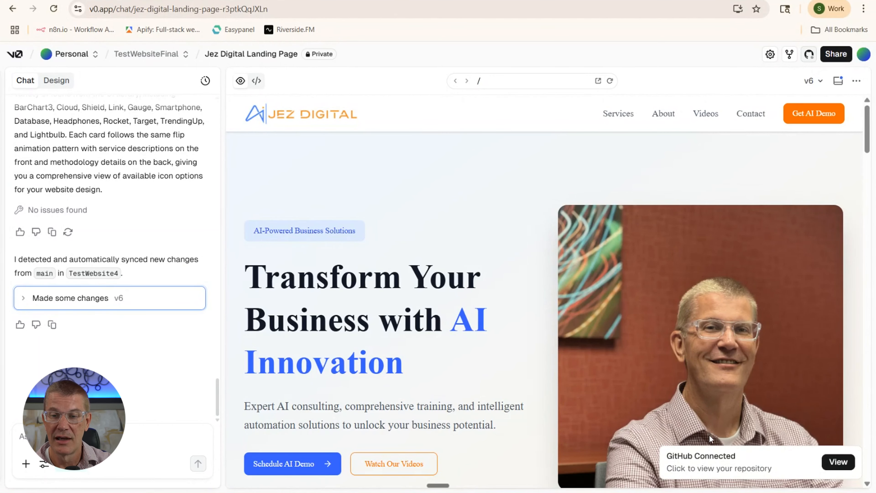
pyautogui.click(838, 462)
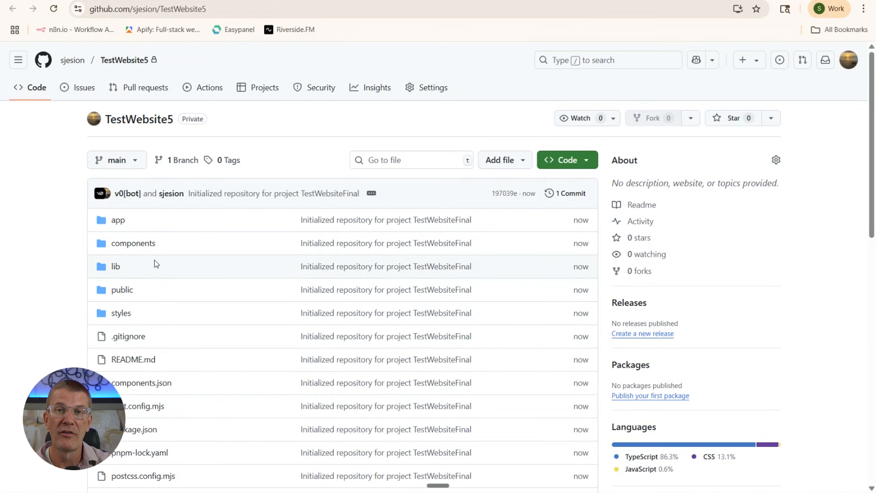
# Return to the v0 Jez Digital Landing Page chat at v6
pyautogui.click(113, 0)
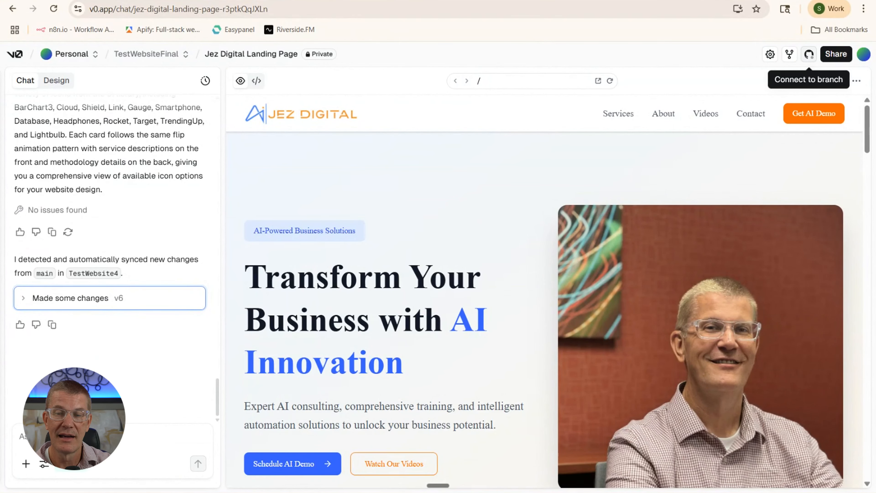
pyautogui.scroll(-10, 408, 266)
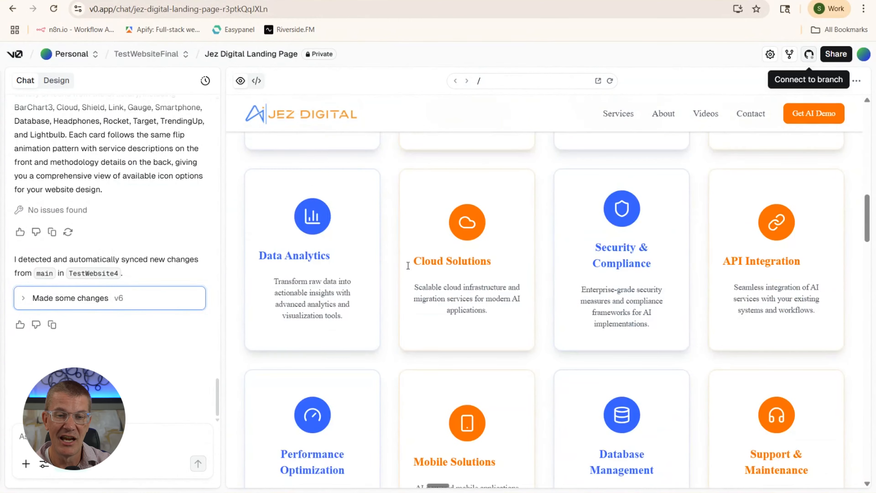
pyautogui.scroll(-10, 408, 265)
pyautogui.scroll(10, 407, 265)
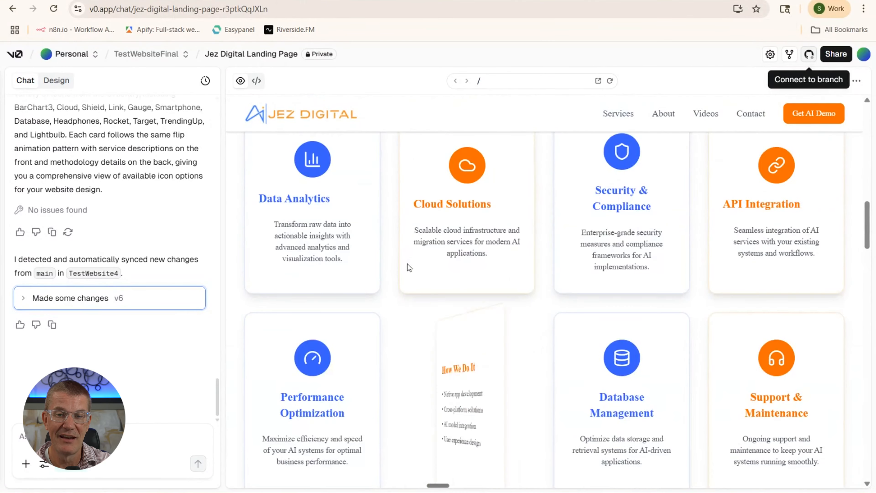
pyautogui.scroll(10, 407, 264)
pyautogui.scroll(-6, 407, 264)
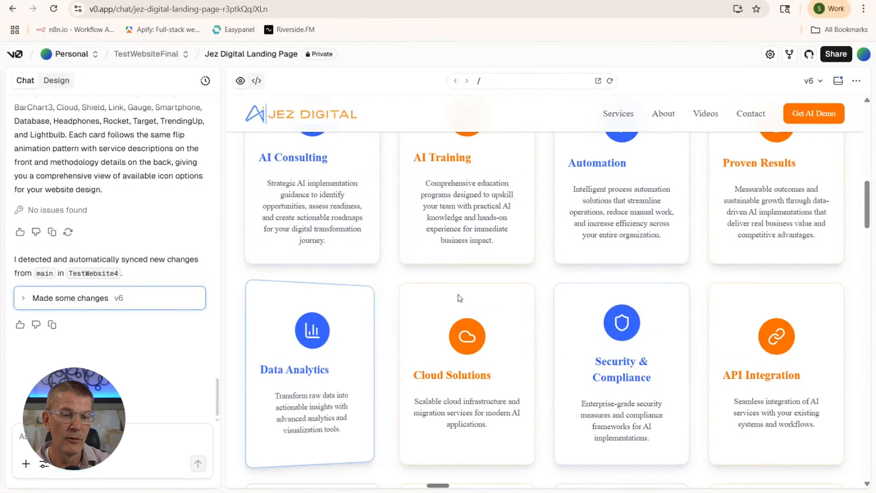
pyautogui.scroll(-8, 503, 281)
pyautogui.scroll(-3, 504, 281)
pyautogui.scroll(10, 503, 281)
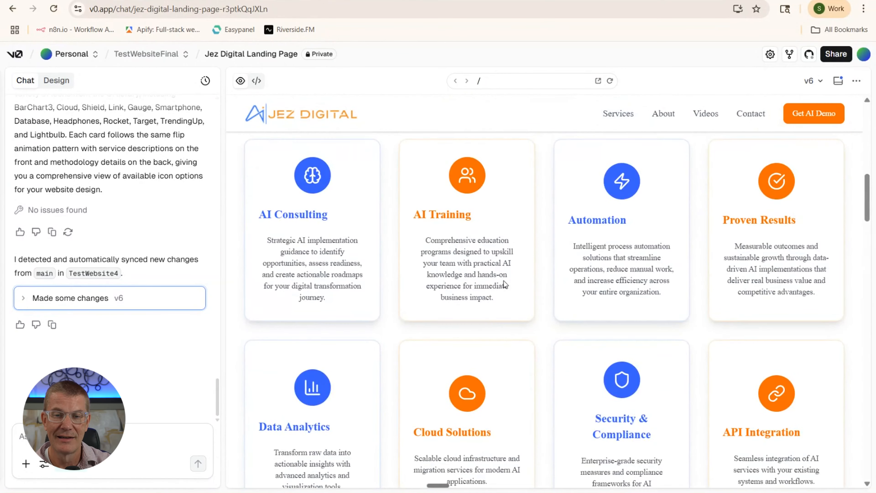
pyautogui.scroll(-6, 504, 280)
pyautogui.scroll(-10, 503, 280)
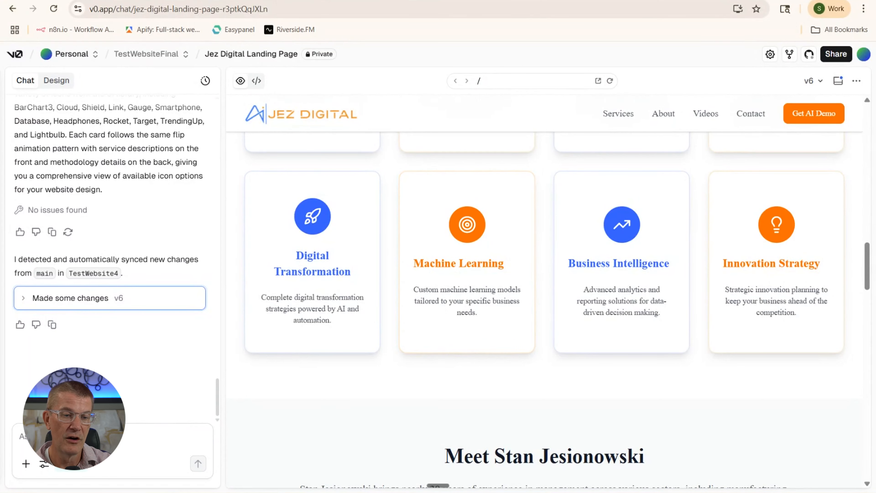
# Send v0 the request 'only keep first four cards. and change the footer to a white background.'
pyautogui.write('on')
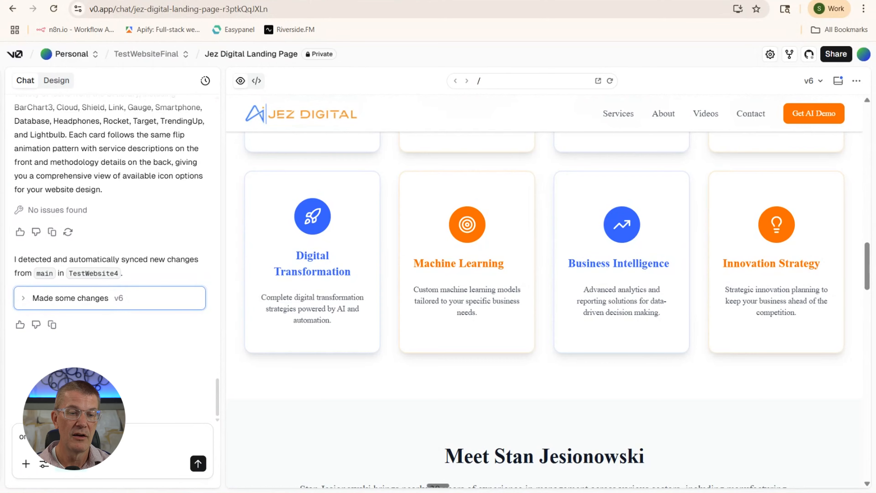
pyautogui.scroll(-15, 393, 276)
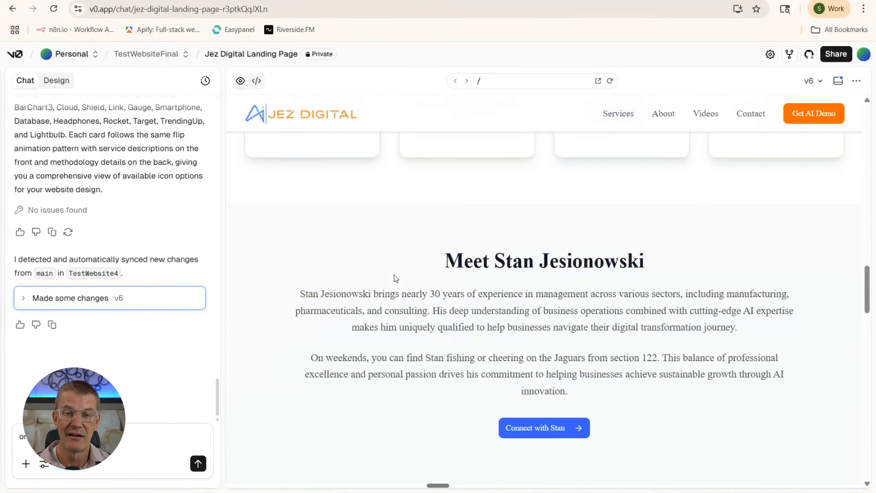
pyautogui.scroll(10, 392, 277)
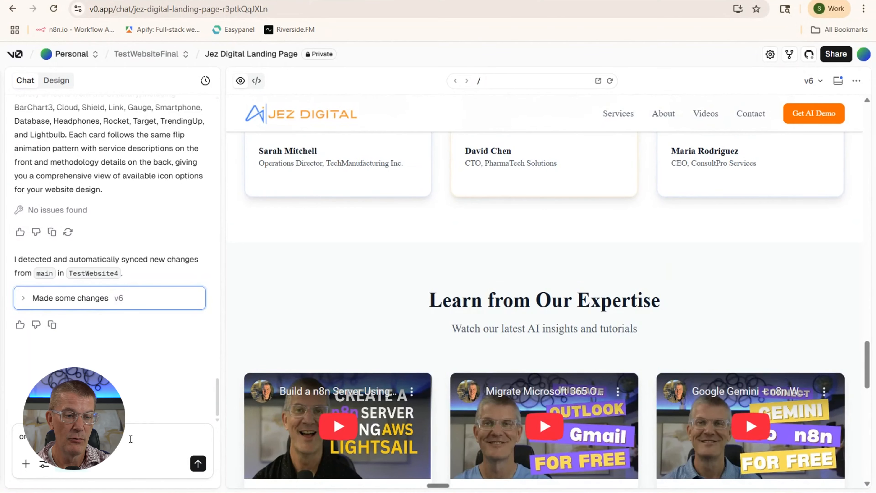
pyautogui.write('and ')
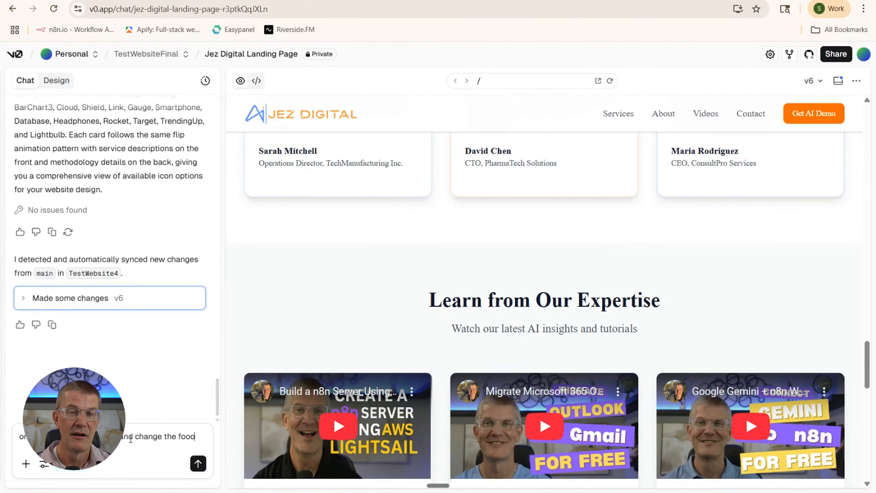
pyautogui.write('change the footer to')
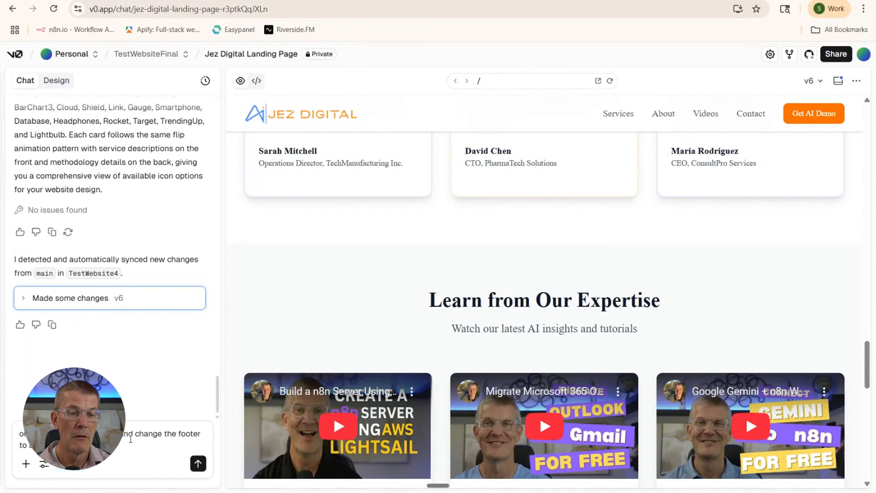
pyautogui.click(197, 464)
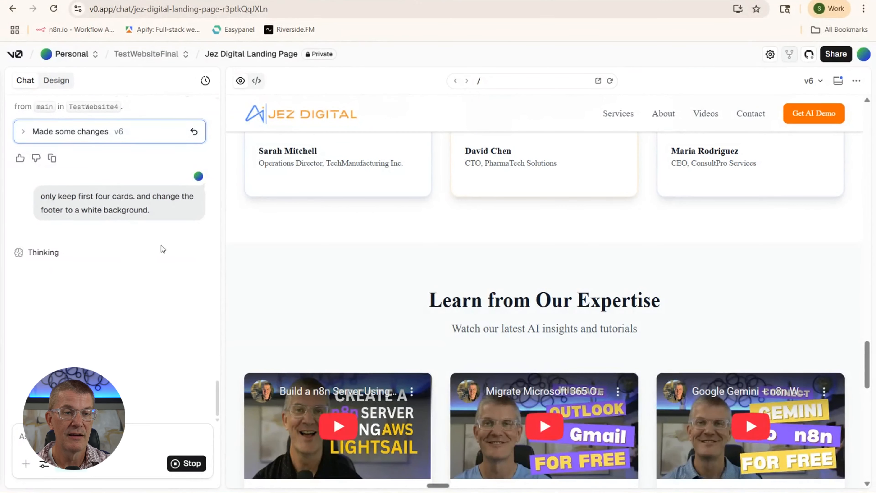
pyautogui.scroll(10, 411, 242)
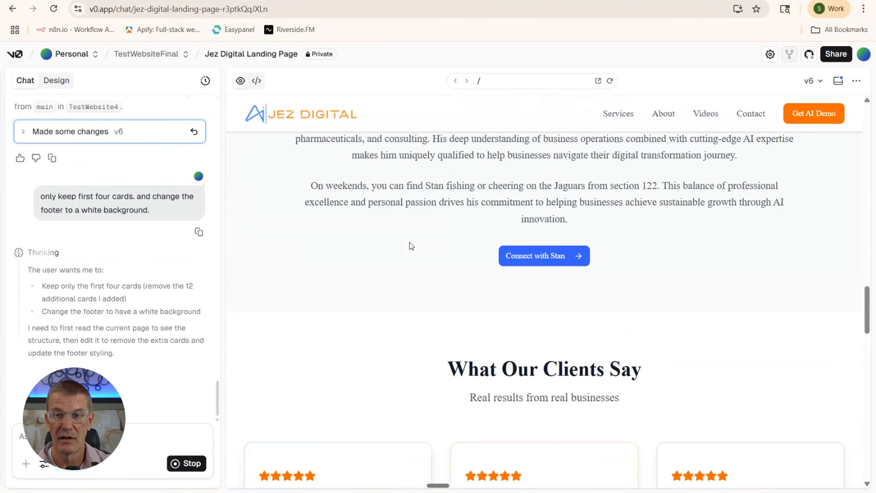
pyautogui.scroll(10, 407, 242)
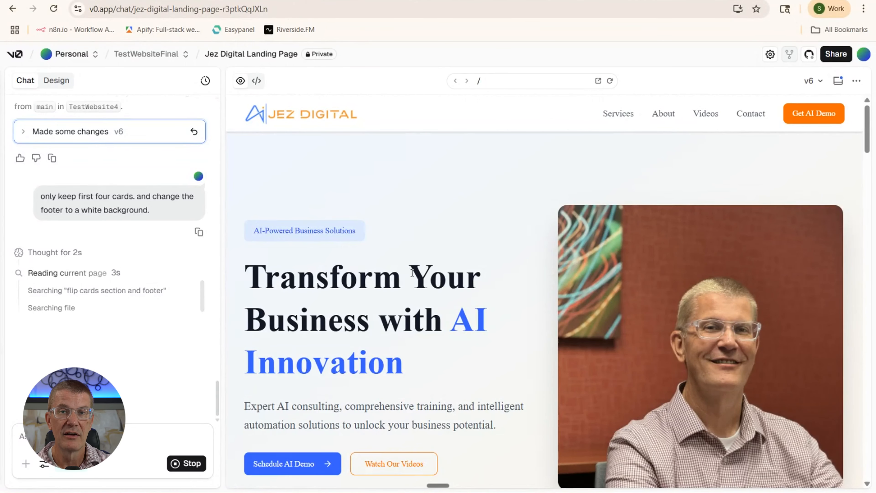
pyautogui.scroll(-8, 403, 273)
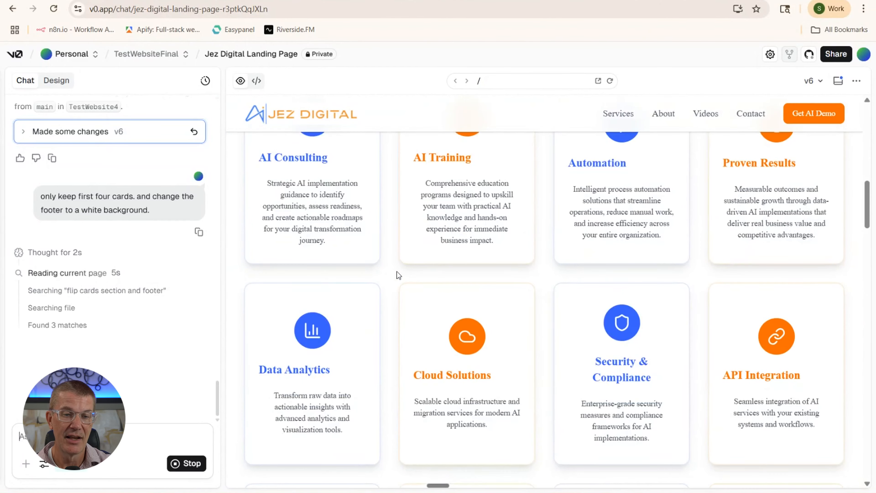
pyautogui.scroll(-15, 398, 275)
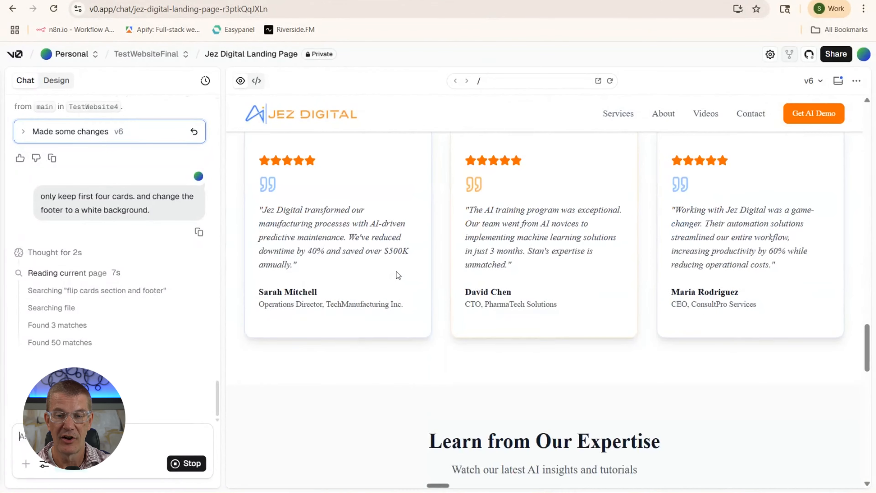
pyautogui.scroll(-15, 396, 271)
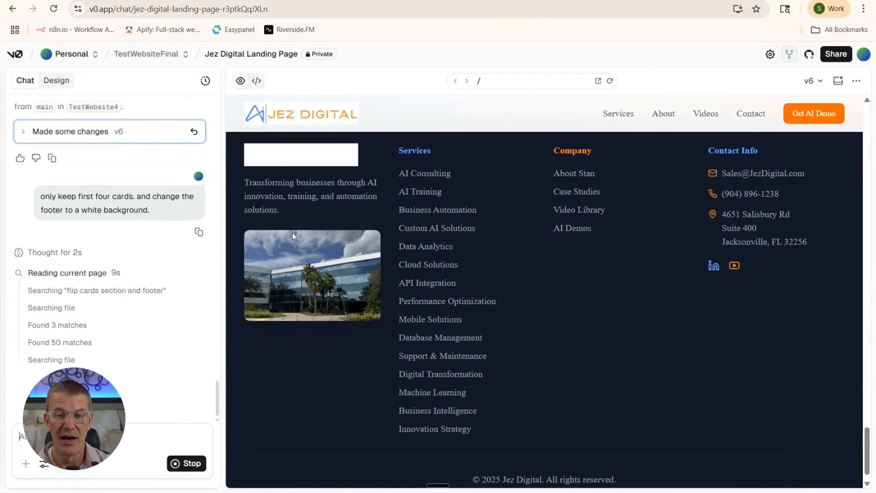
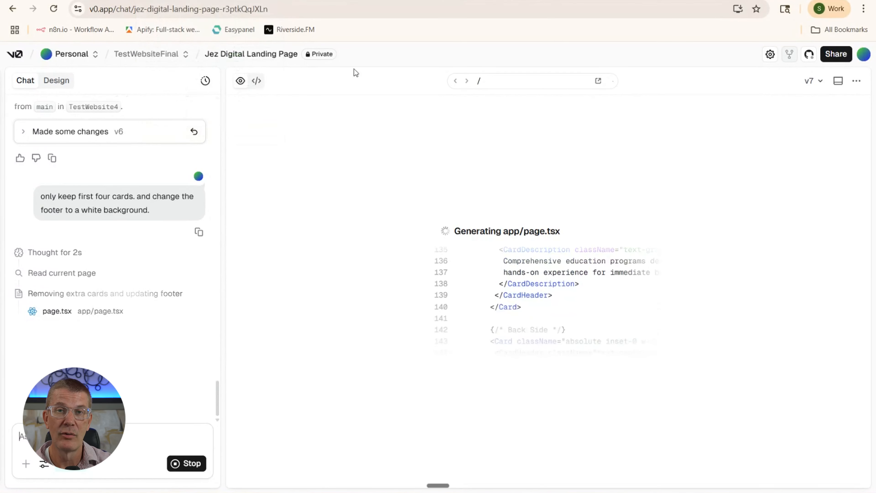
# Look over the TestWebsite5 repository page on GitHub
pyautogui.click(200, 1)
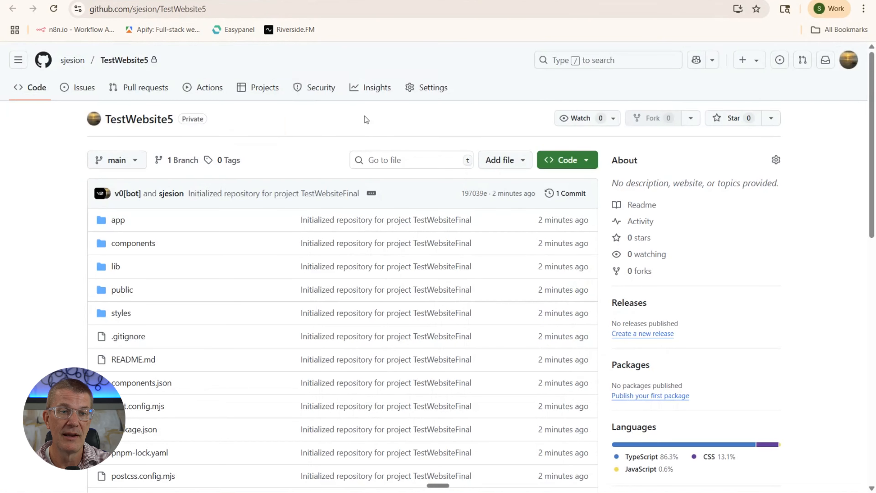
pyautogui.scroll(-3, 379, 182)
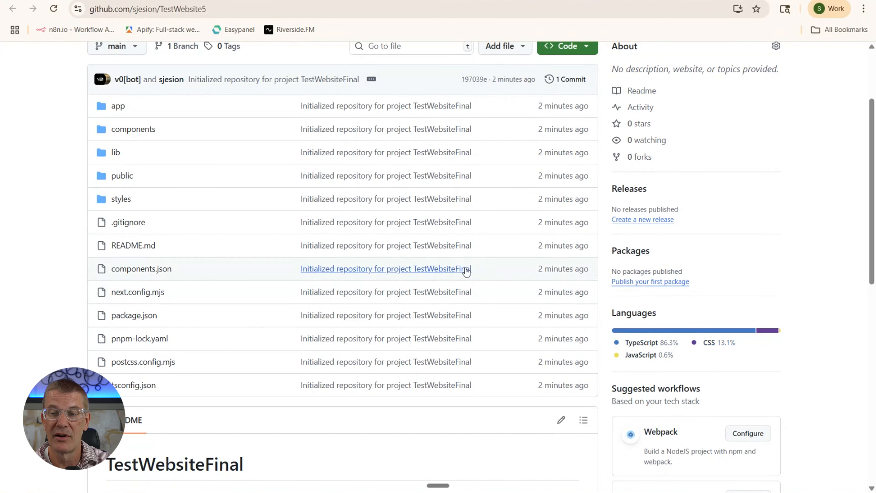
pyautogui.scroll(-5, 345, 260)
pyautogui.scroll(-3, 337, 262)
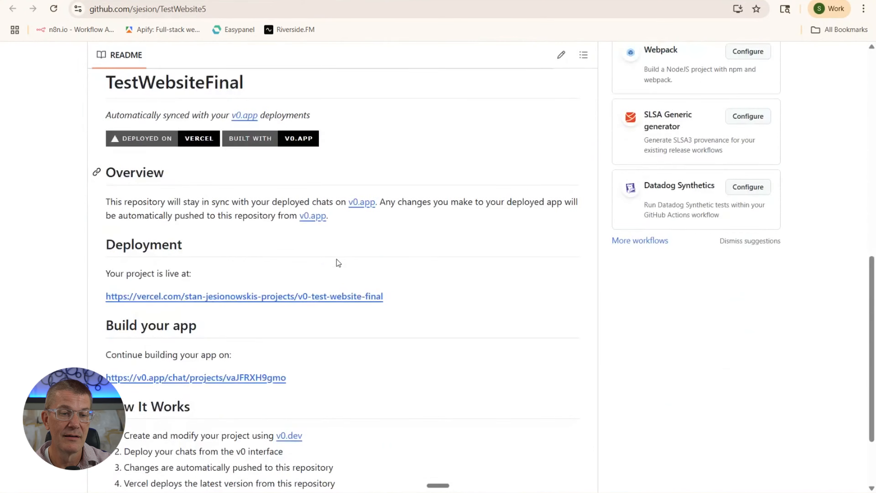
pyautogui.scroll(11, 337, 263)
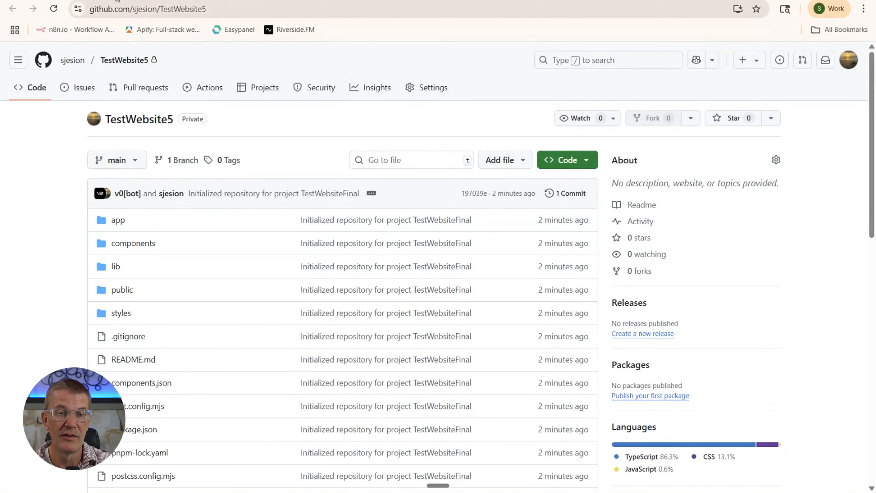
# Return to the v0 Jez Digital Landing Page chat and scroll through the latest response
pyautogui.click(55, 1)
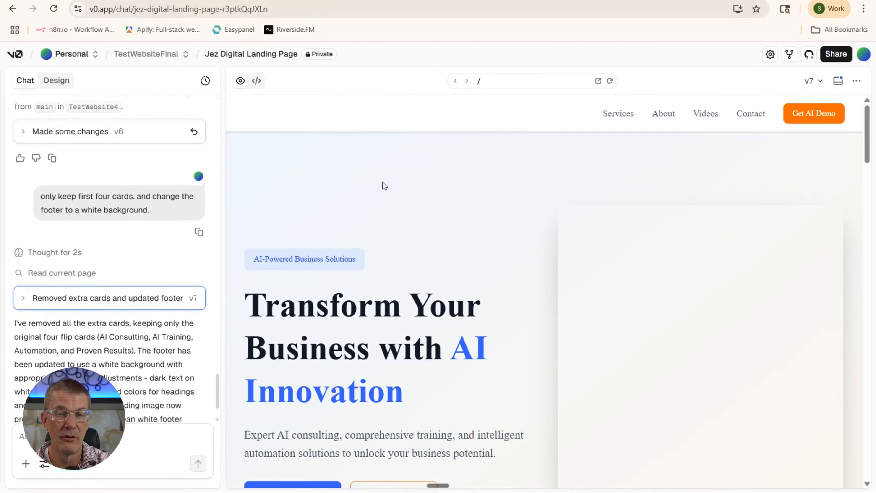
pyautogui.scroll(-15, 382, 182)
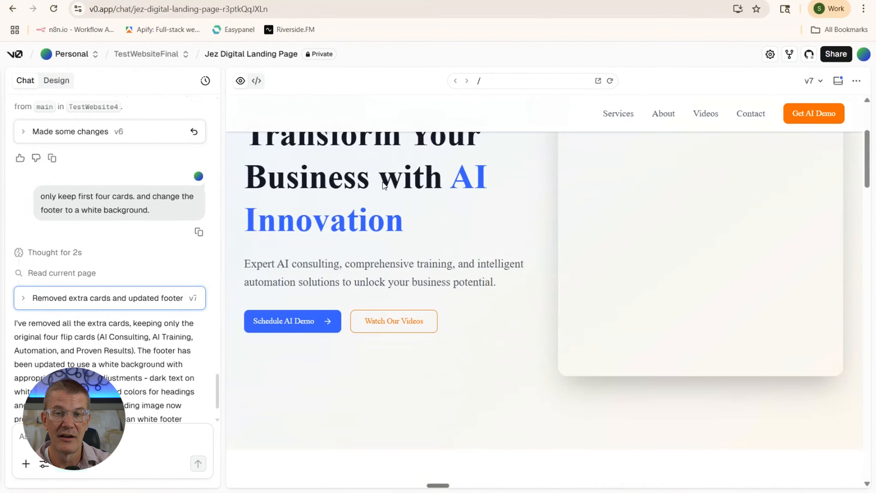
pyautogui.scroll(-20, 383, 182)
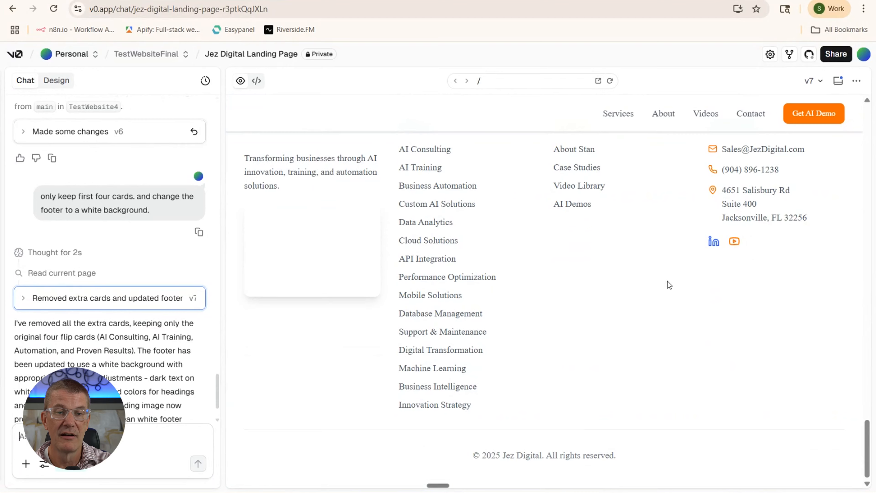
pyautogui.scroll(3, 667, 283)
pyautogui.scroll(10, 667, 283)
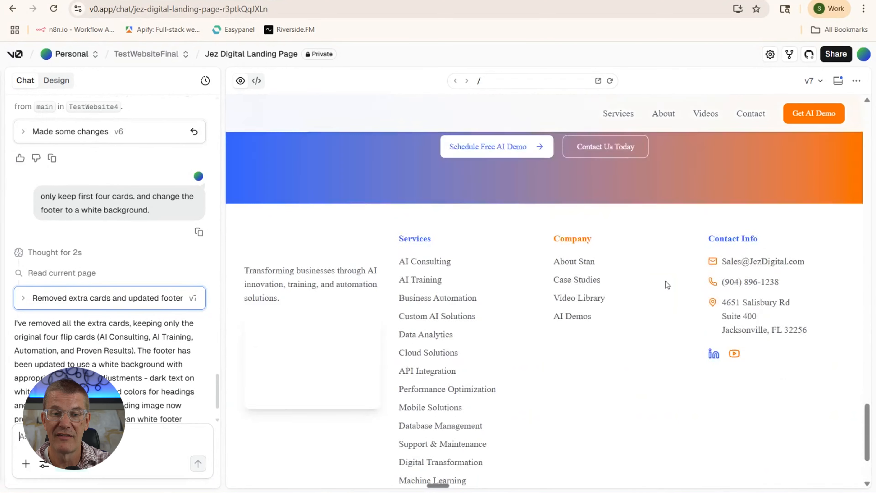
pyautogui.scroll(1, 665, 281)
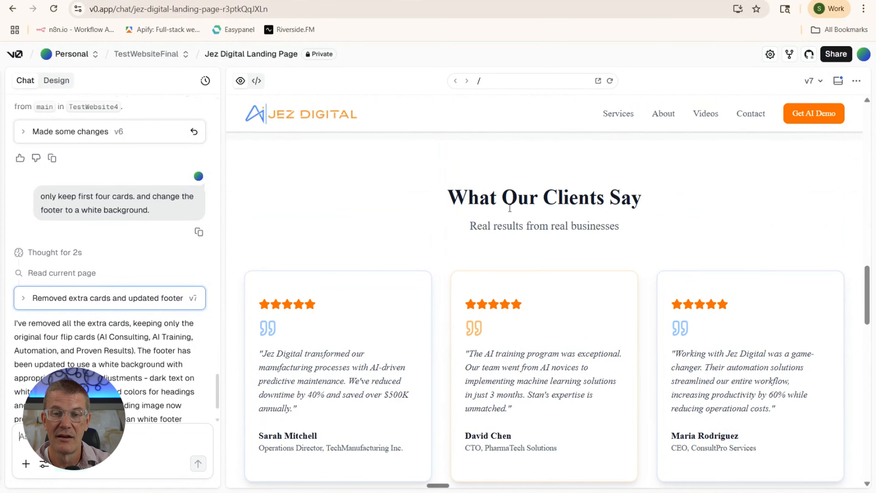
pyautogui.scroll(10, 509, 208)
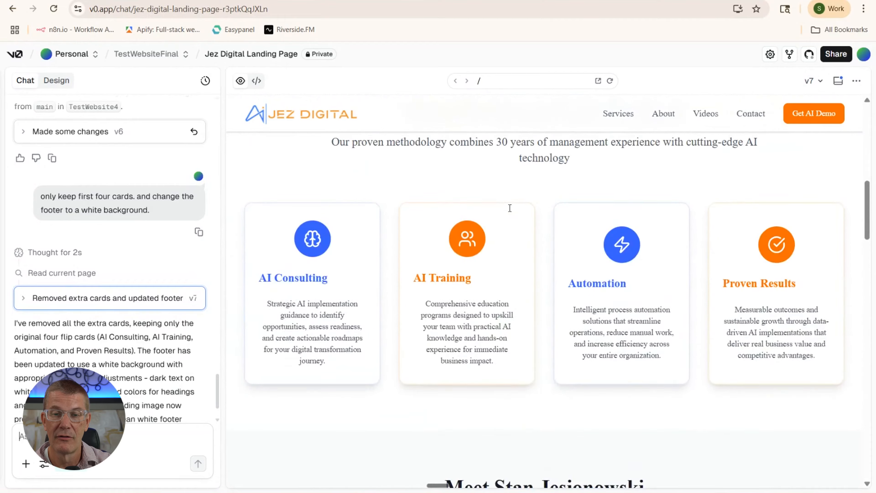
pyautogui.scroll(5, 509, 208)
pyautogui.scroll(-5, 418, 239)
# Preview version 6 of the landing page, then switch back to version 7
pyautogui.moveTo(453, 274)
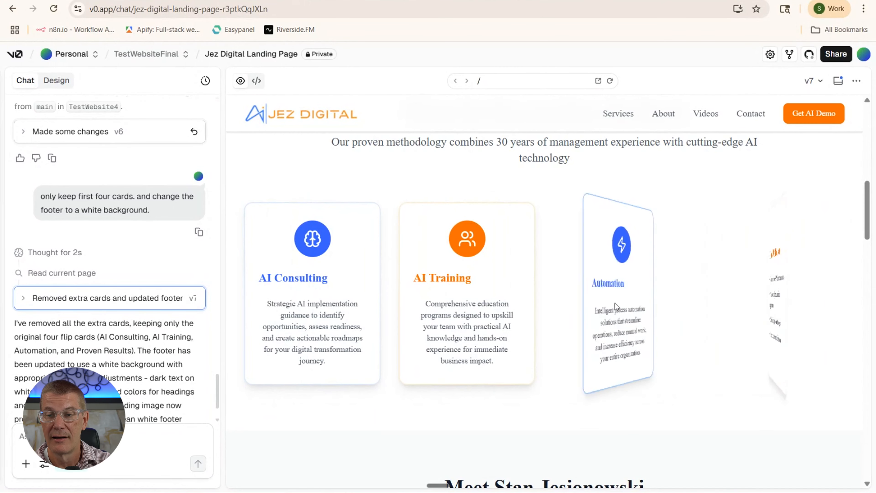
pyautogui.moveTo(329, 306)
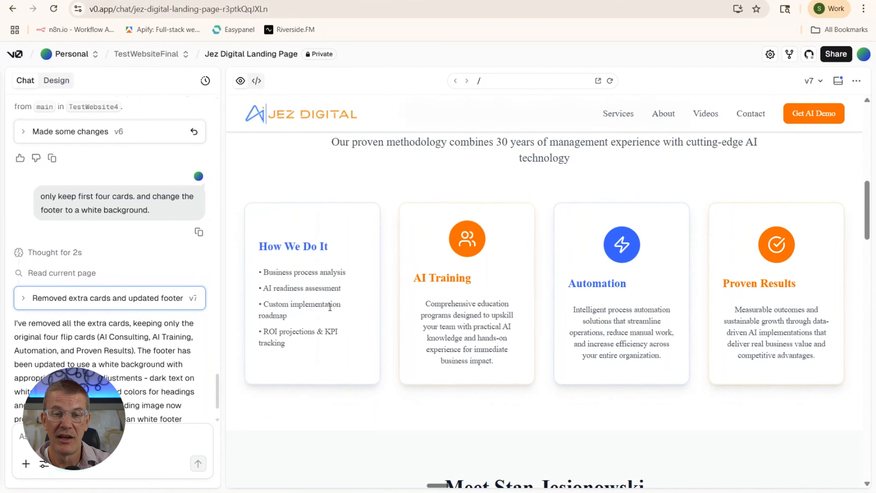
pyautogui.moveTo(450, 301)
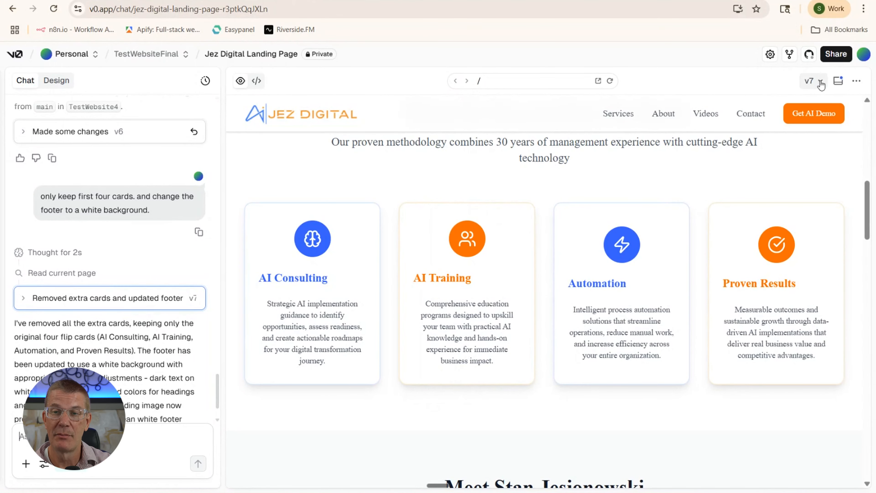
pyautogui.click(820, 83)
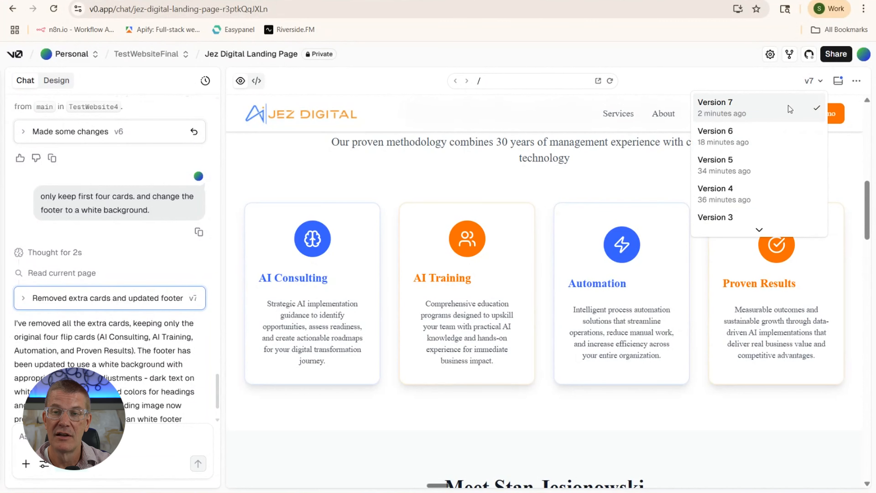
pyautogui.click(746, 136)
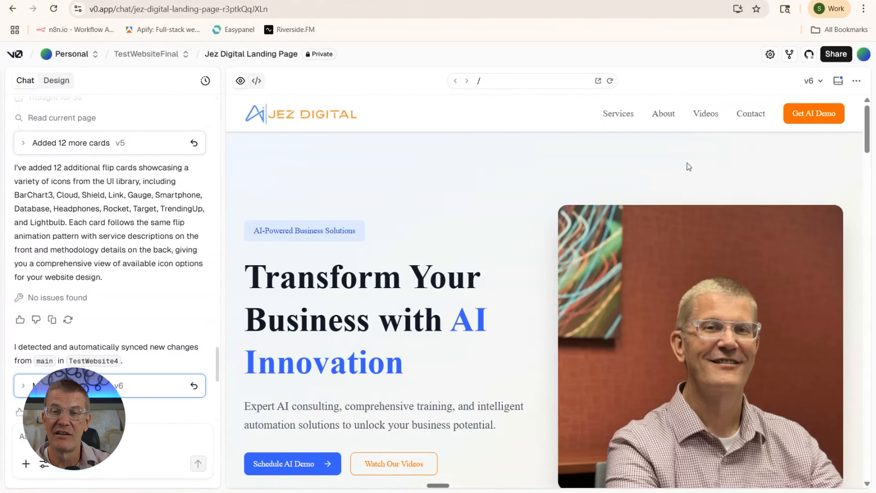
pyautogui.scroll(-15, 464, 241)
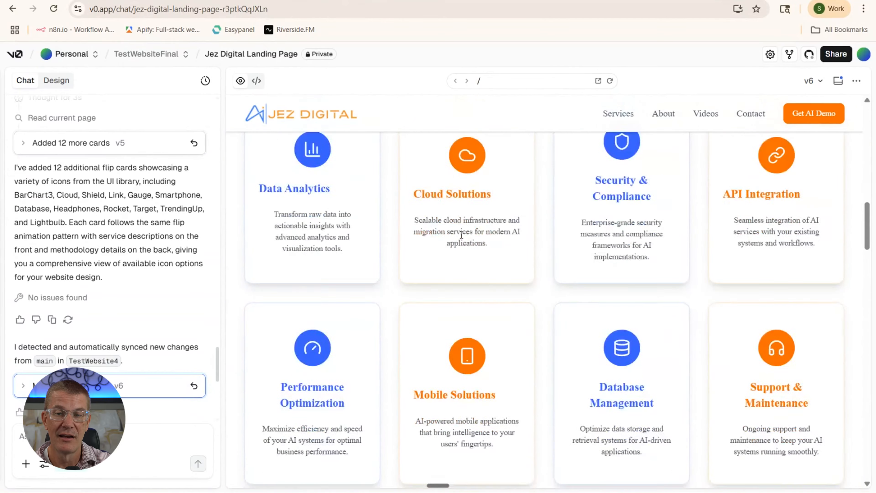
pyautogui.scroll(-15, 461, 234)
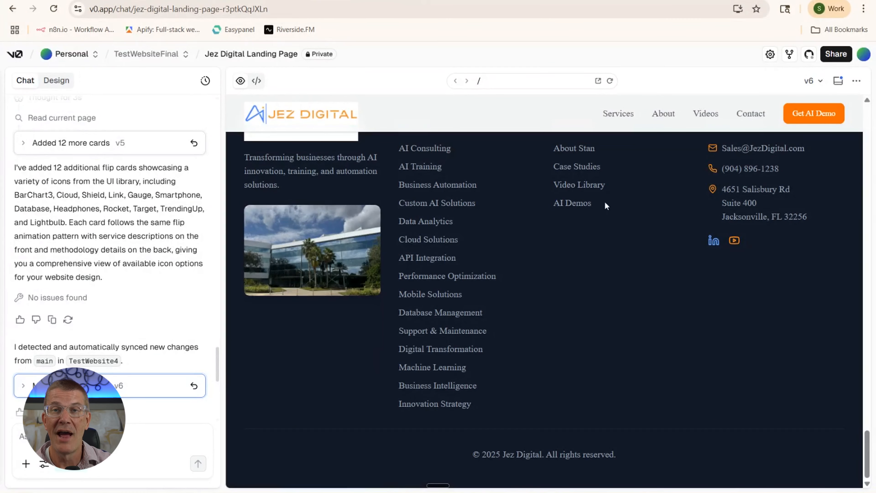
pyautogui.click(812, 88)
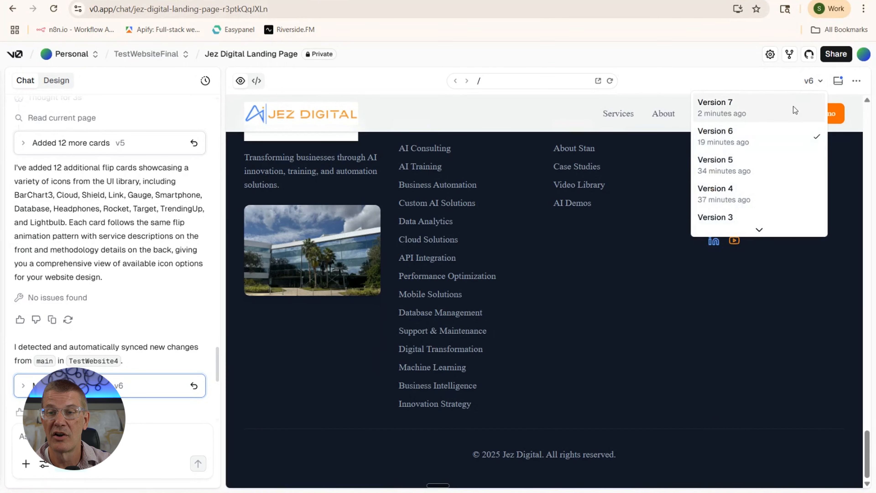
pyautogui.click(781, 108)
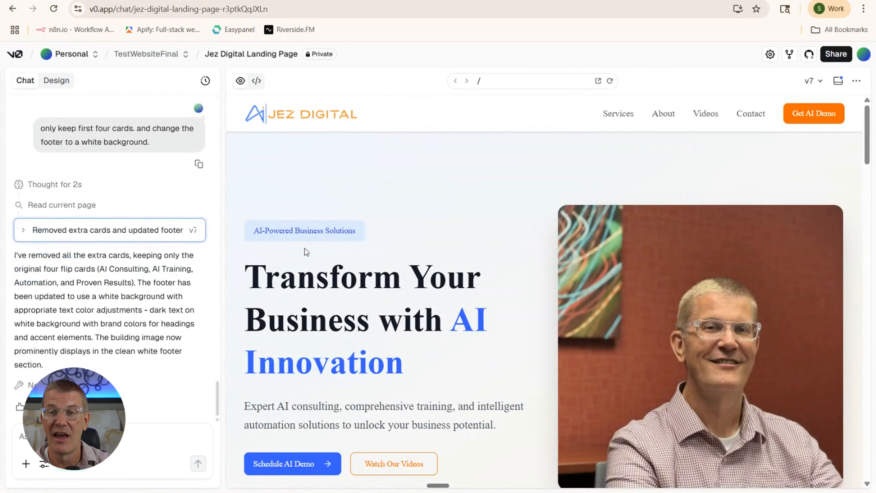
# Make main the active GitHub sync branch and push the current version
pyautogui.click(806, 56)
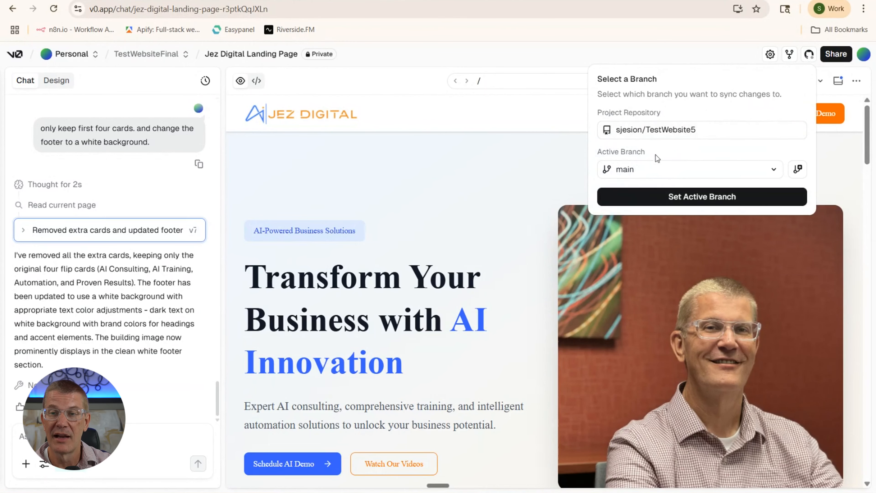
pyautogui.click(702, 200)
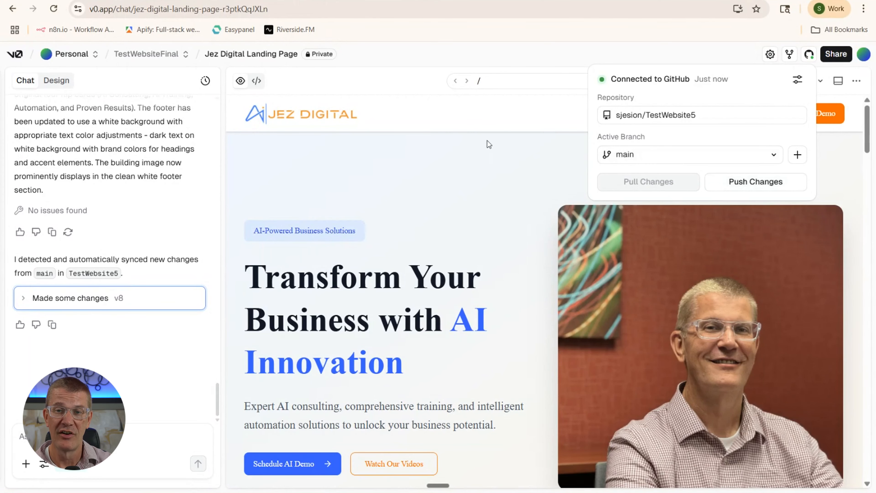
pyautogui.click(738, 183)
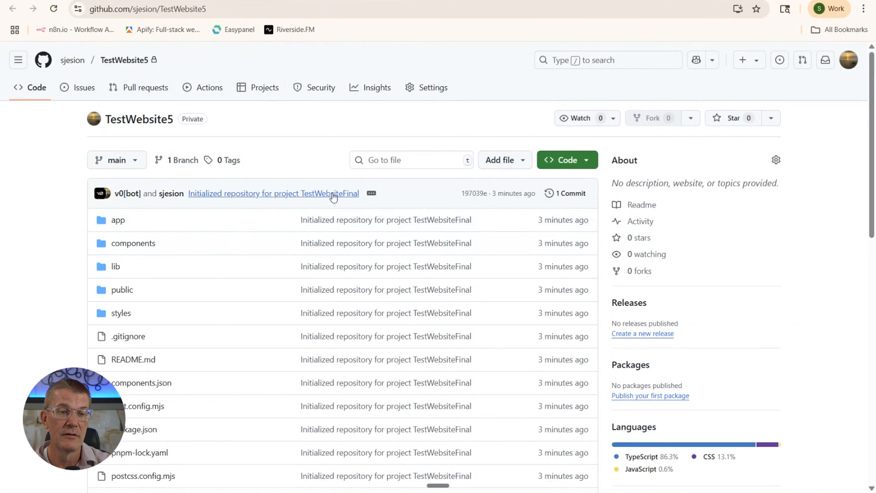
# Reload the TestWebsite5 repository so it shows 2 commits, including the sync commit
pyautogui.scroll(-5, 537, 264)
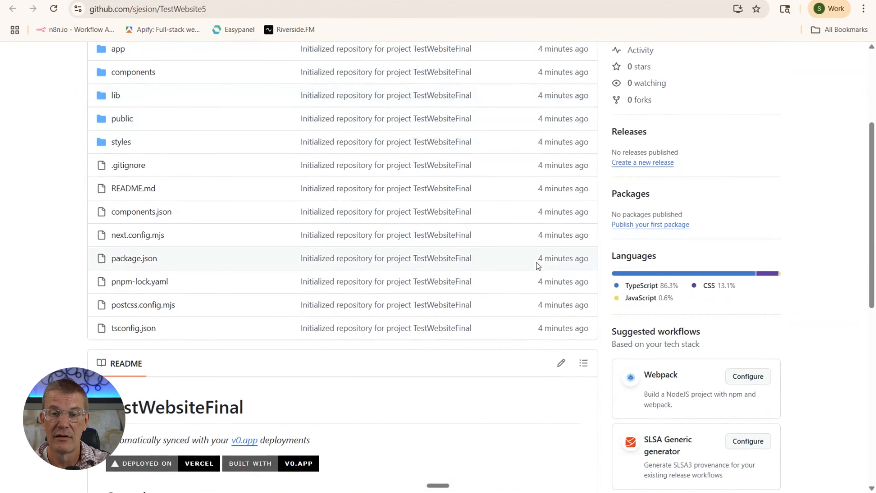
pyautogui.scroll(5, 535, 264)
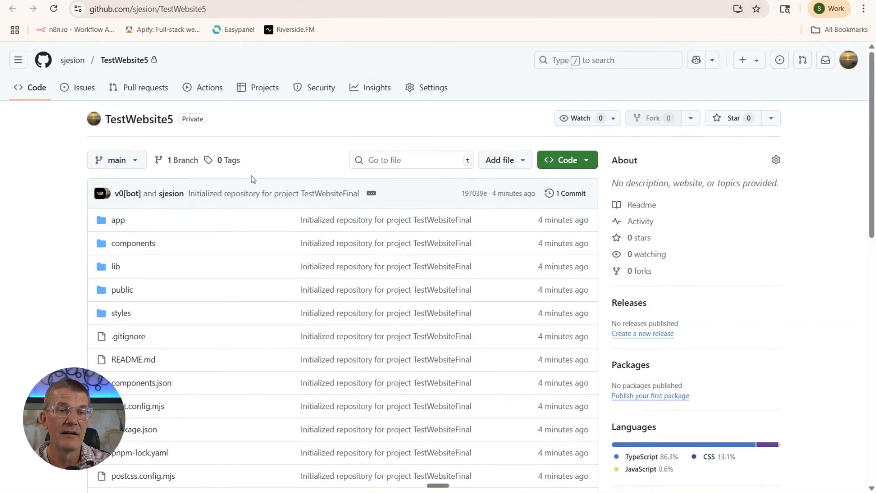
pyautogui.scroll(-5, 251, 177)
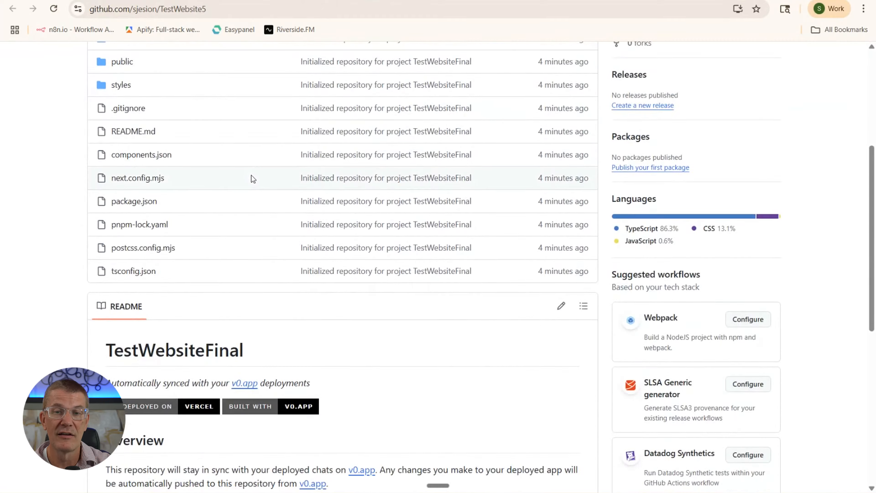
pyautogui.scroll(5, 252, 177)
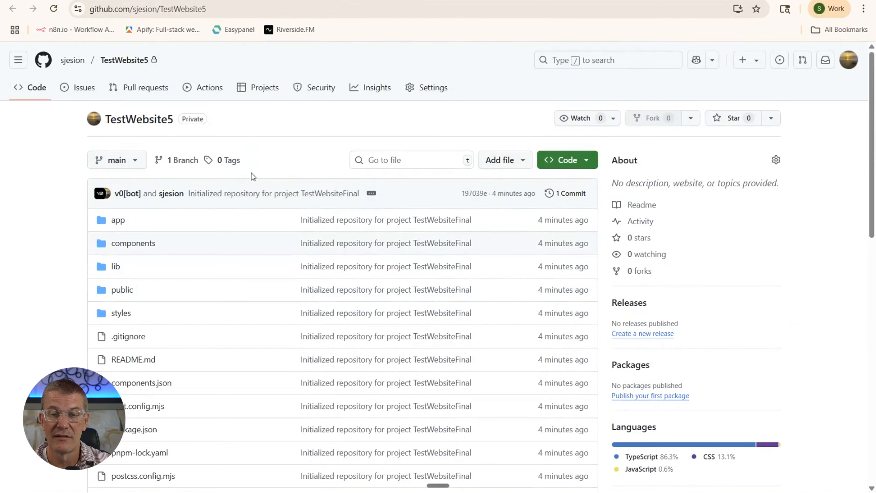
pyautogui.click(52, 14)
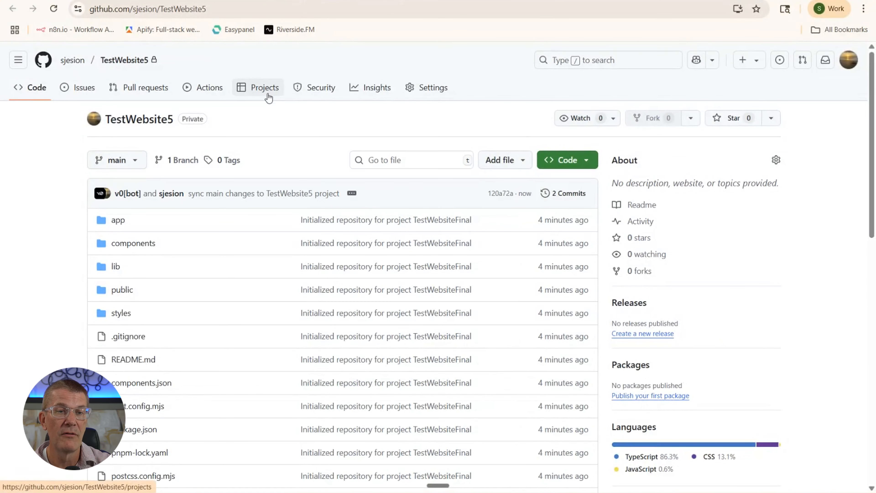
pyautogui.scroll(-5, 299, 209)
pyautogui.scroll(4, 300, 207)
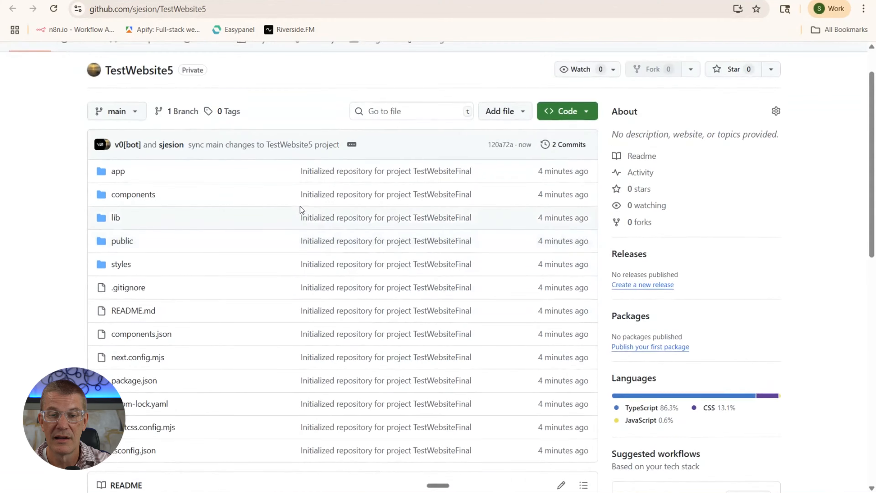
pyautogui.scroll(2, 299, 208)
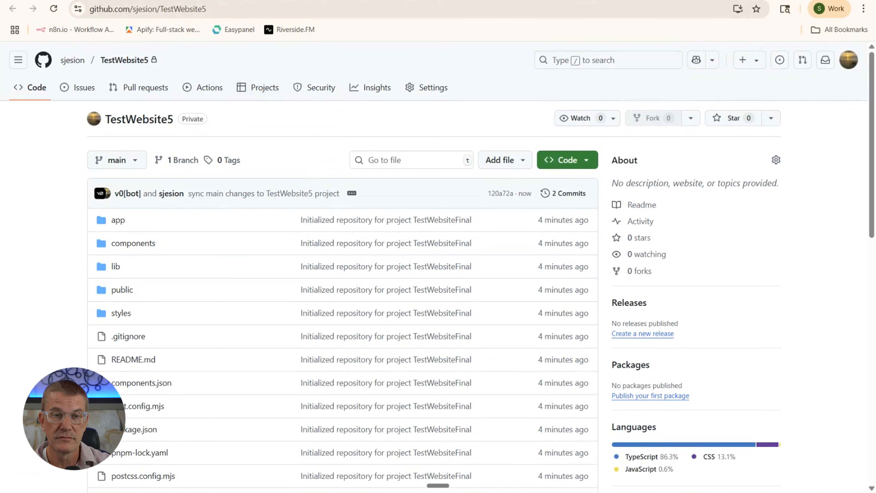
# Glance at the v0 chat, then return to the TestWebsite5 repository page
pyautogui.hotkey('ctrl', 'shift', 'Tab')
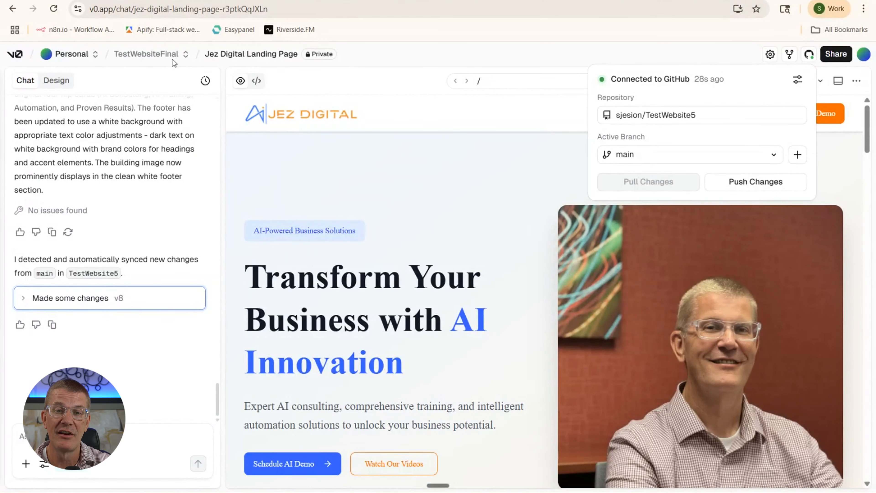
pyautogui.click(229, 0)
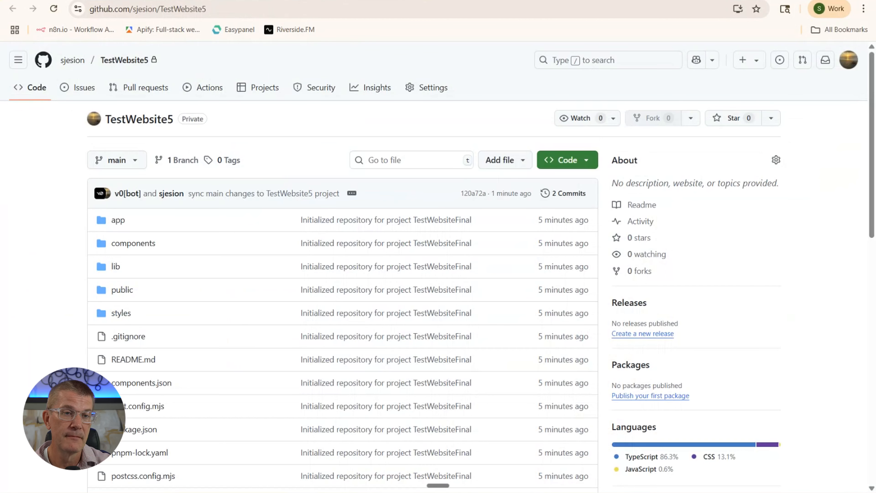
pyautogui.scroll(-6, 241, 134)
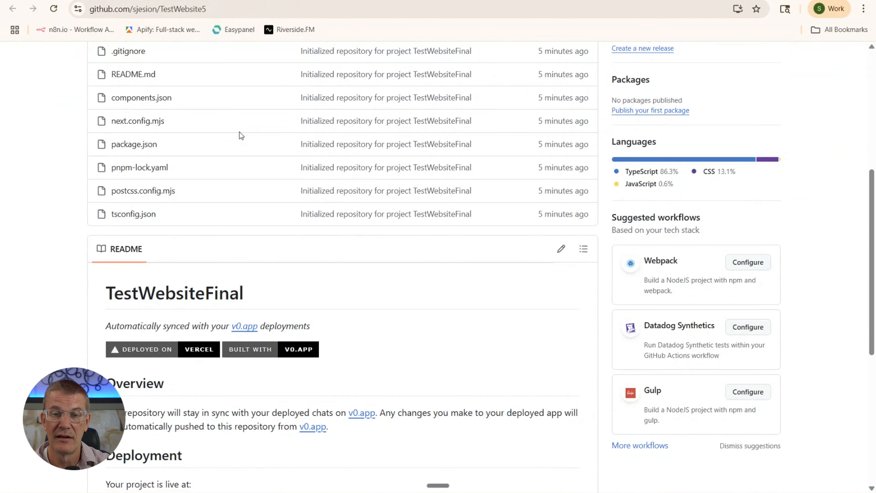
pyautogui.scroll(6, 240, 134)
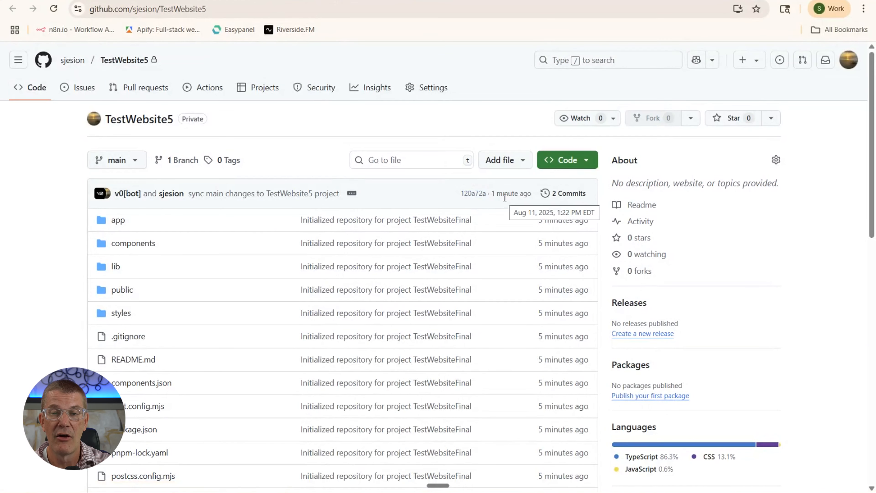
# View the two commits in TestWebsite5's history, then go back to the v0 chat
pyautogui.click(559, 194)
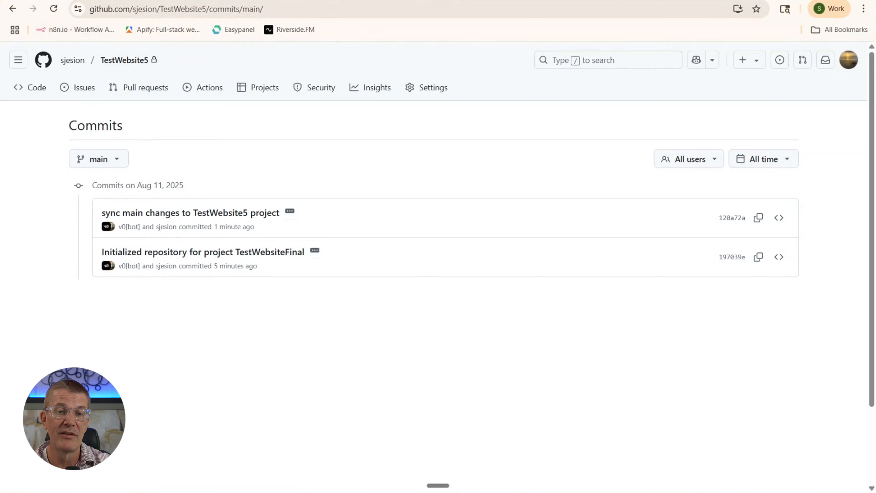
pyautogui.click(64, 1)
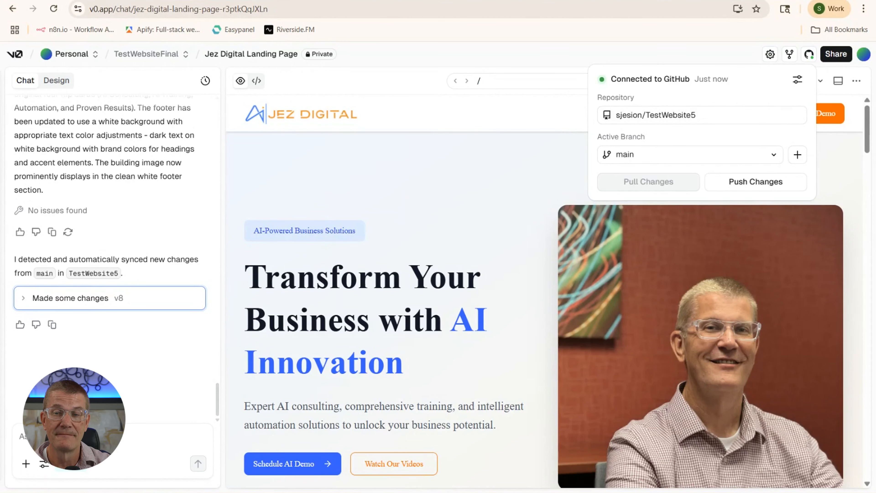
# Close the GitHub connection details popover in v0 with Escape
pyautogui.press('Escape')
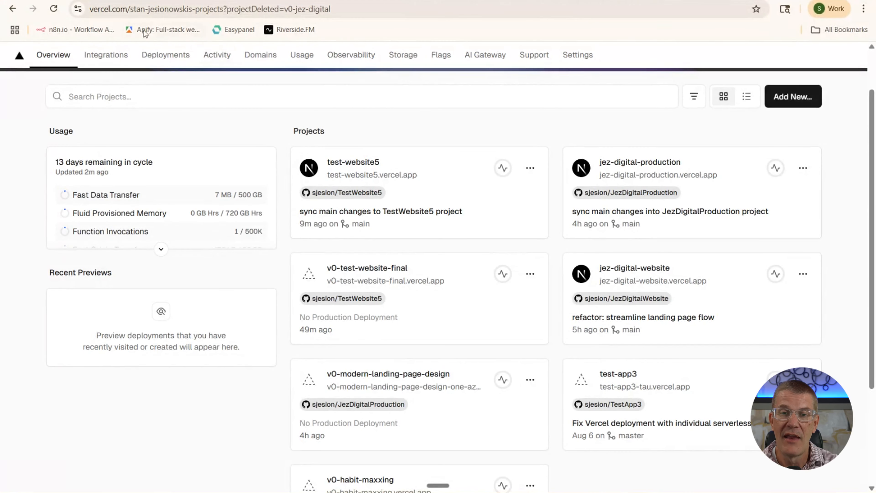
# Start a new Vercel project importing the TestWebsite5 repository
pyautogui.click(803, 98)
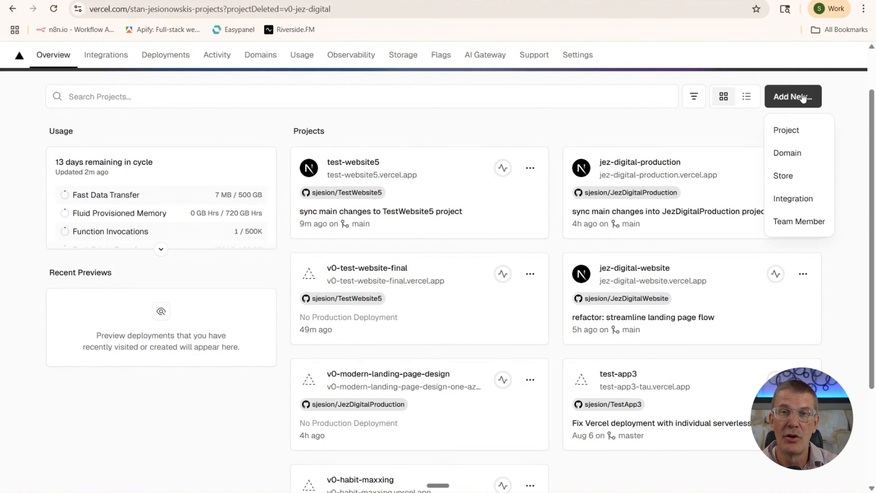
pyautogui.click(790, 133)
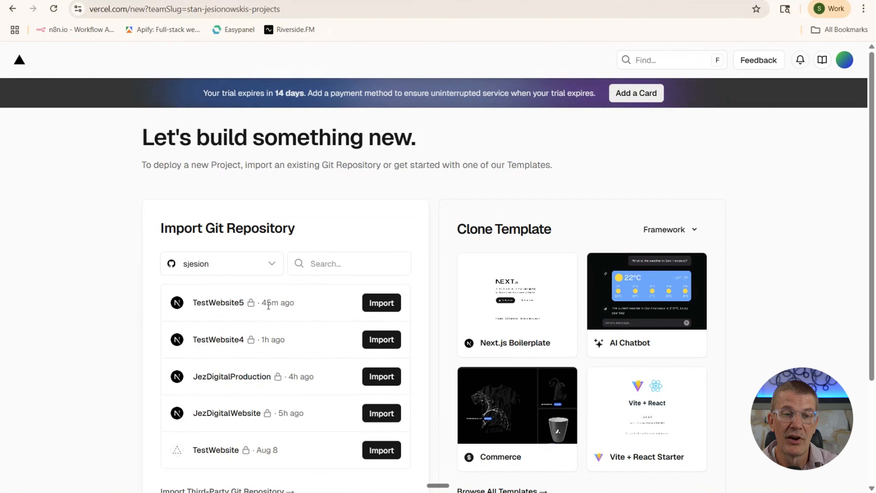
pyautogui.click(376, 303)
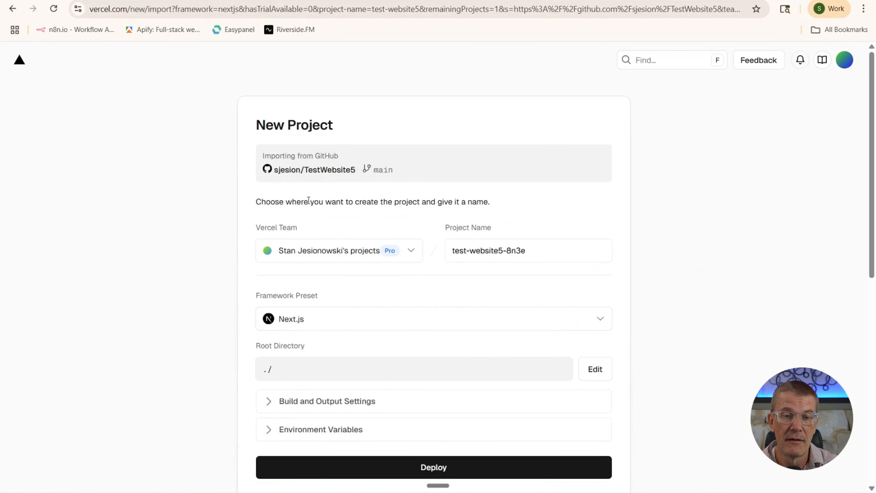
pyautogui.scroll(-3, 303, 198)
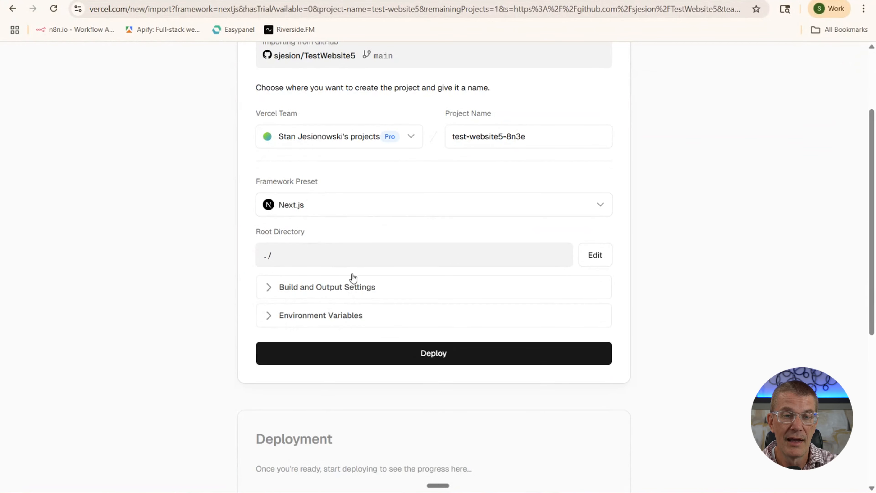
pyautogui.scroll(3, 345, 241)
# Rename the project test-website5-ver2, deploy it, and go back to the import list
pyautogui.click(536, 251)
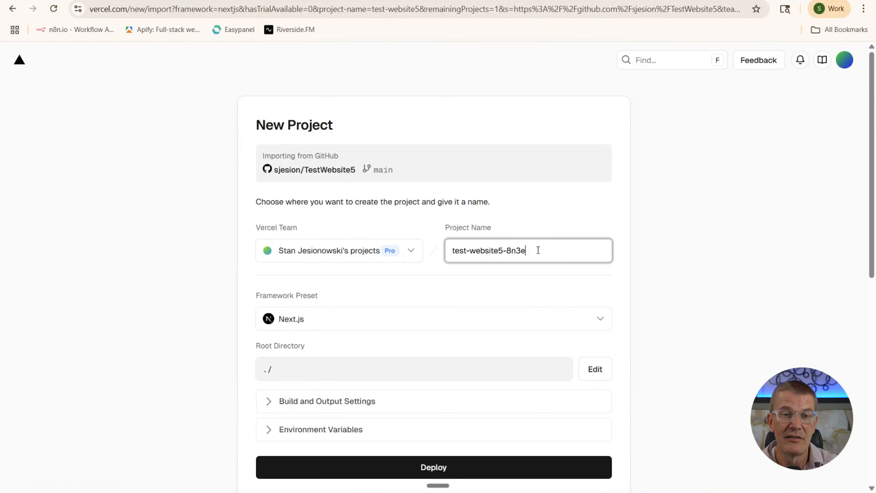
pyautogui.moveTo(535, 251); pyautogui.dragTo(507, 253)
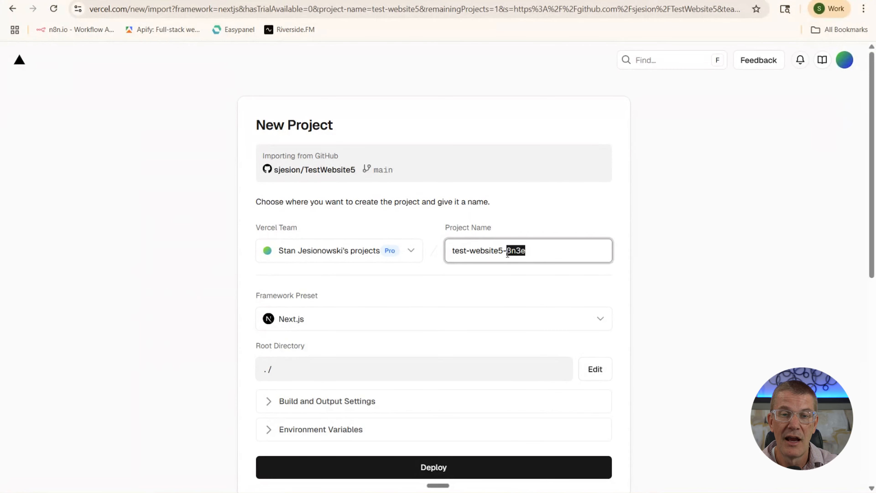
pyautogui.write('ver2')
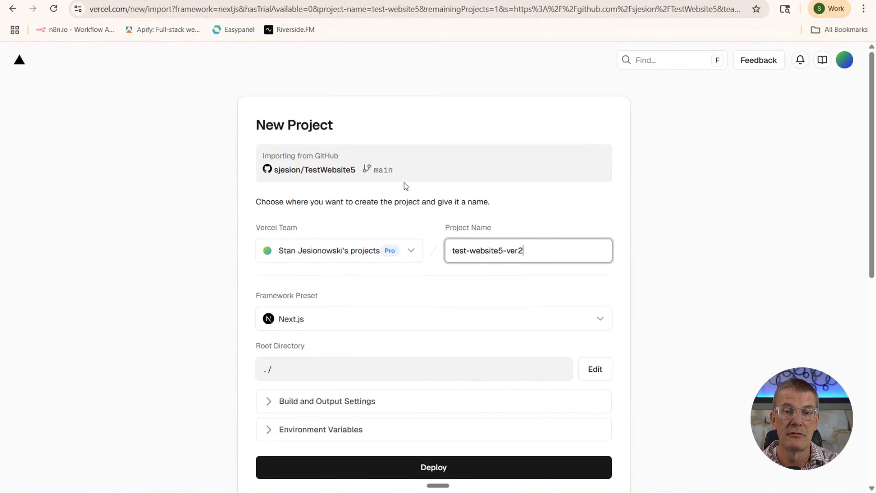
pyautogui.scroll(-3, 404, 182)
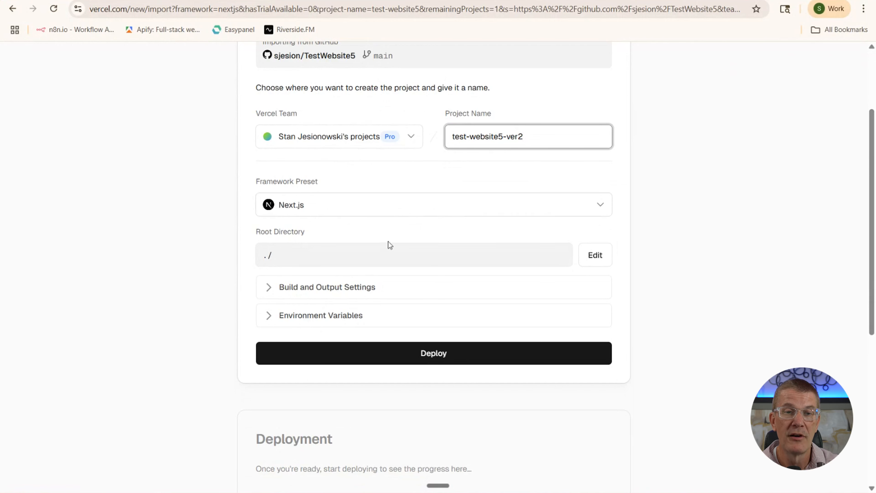
pyautogui.click(433, 352)
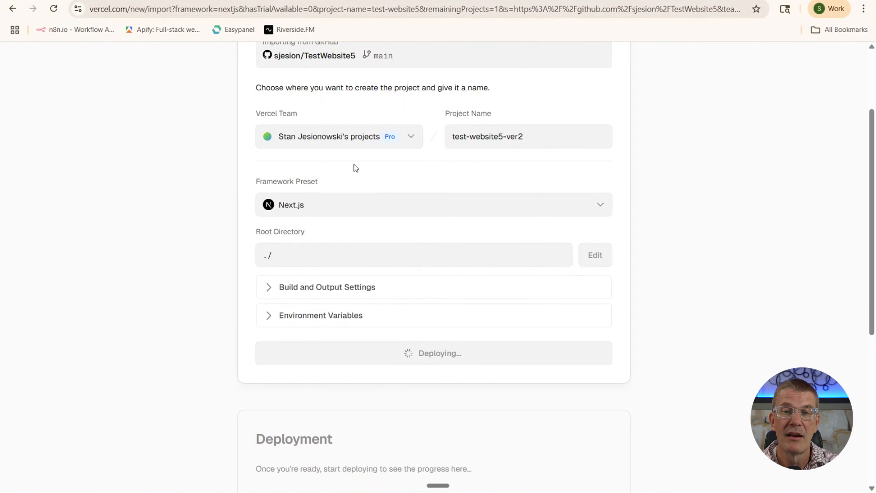
pyautogui.scroll(3, 409, 188)
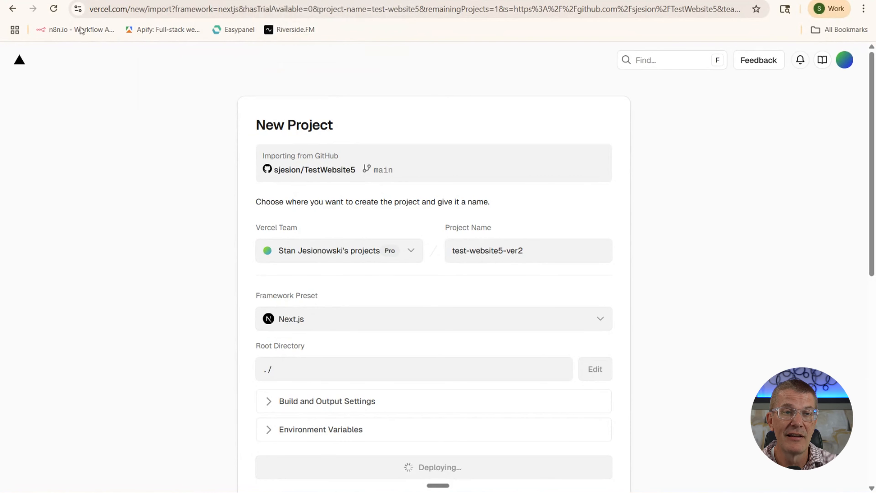
pyautogui.click(12, 8)
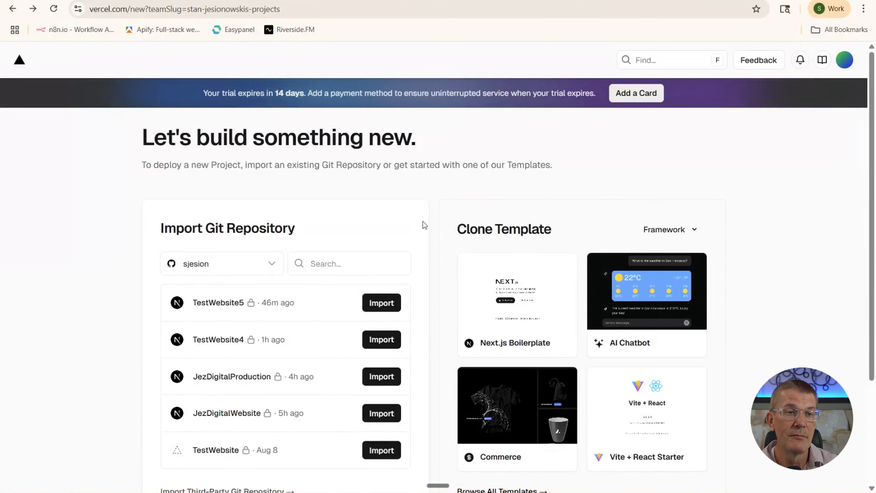
# From the projects overview, open jez-digital-production and visit its live site
pyautogui.click(12, 9)
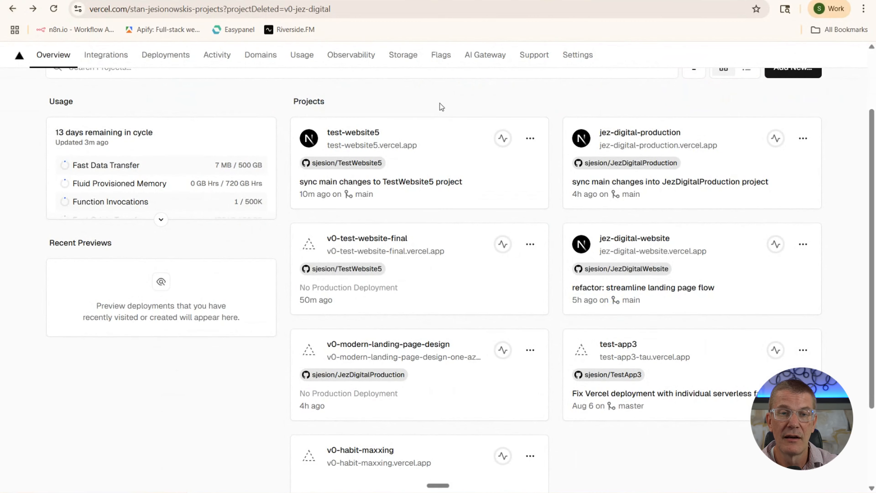
pyautogui.click(628, 135)
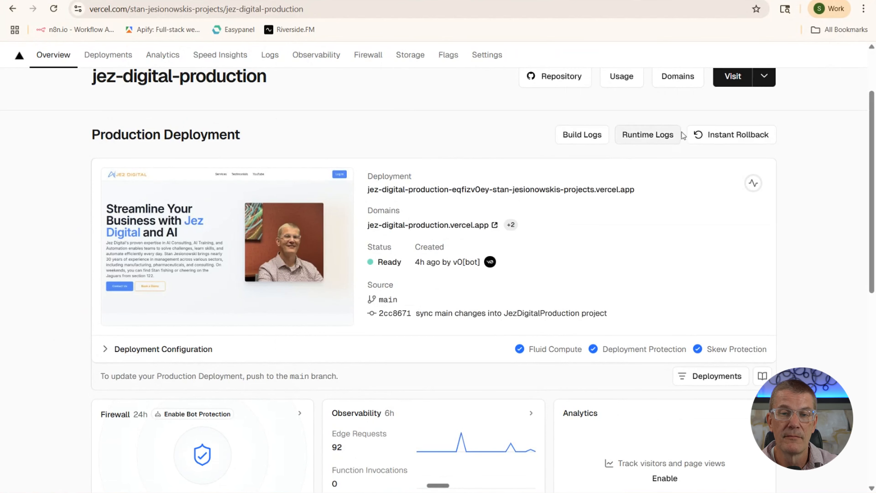
pyautogui.click(734, 77)
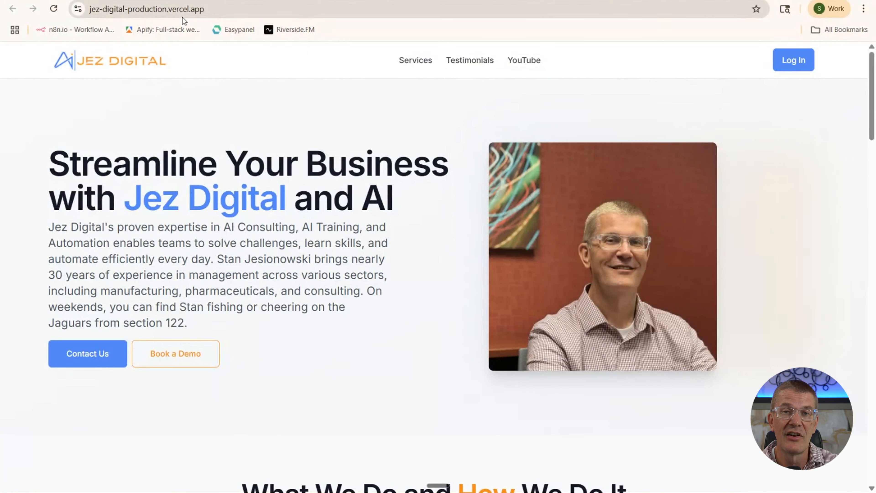
pyautogui.scroll(-5, 251, 129)
pyautogui.scroll(-15, 251, 129)
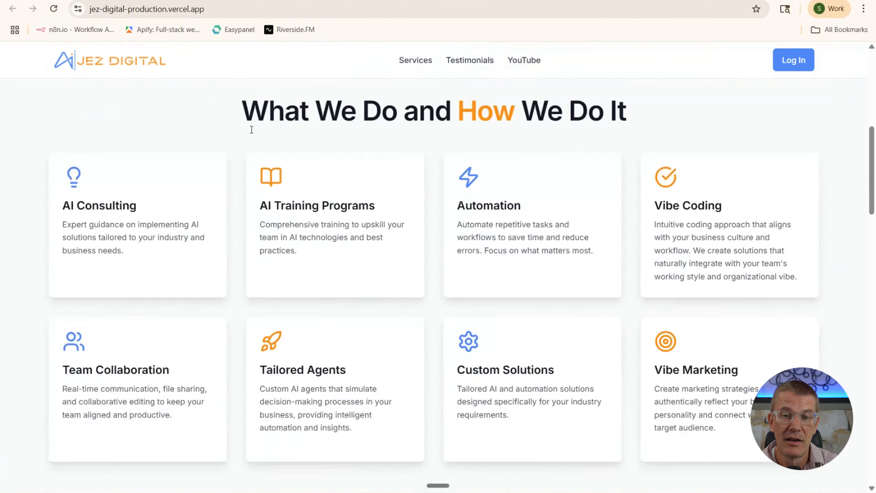
pyautogui.scroll(-19, 251, 130)
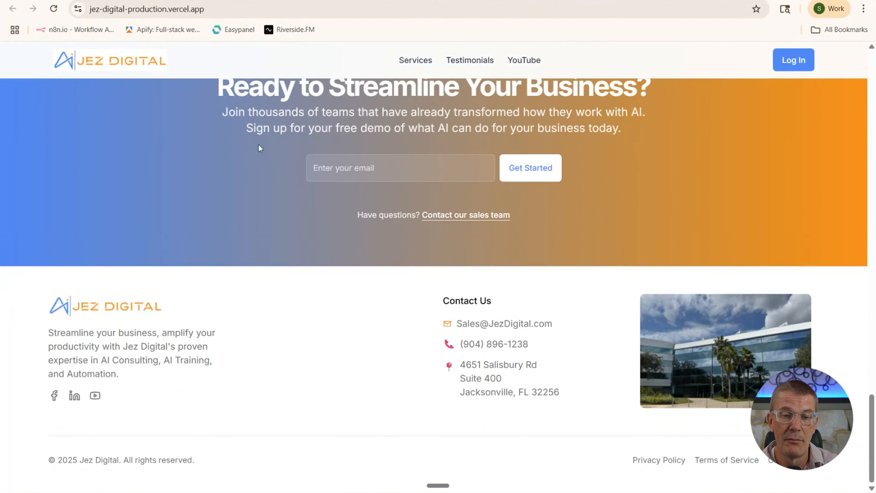
pyautogui.scroll(20, 259, 147)
pyautogui.scroll(8, 260, 158)
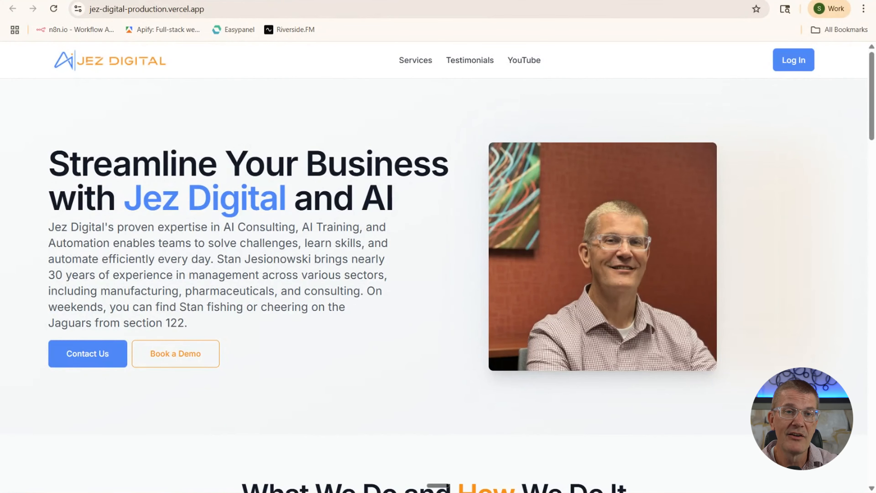
# From the Vercel projects overview, open test-website5 and visit its live site
pyautogui.click(345, 1)
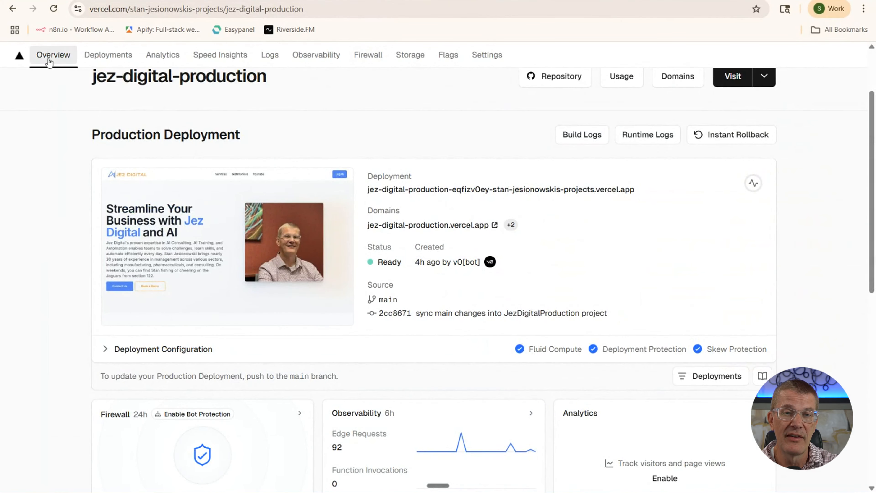
pyautogui.click(12, 9)
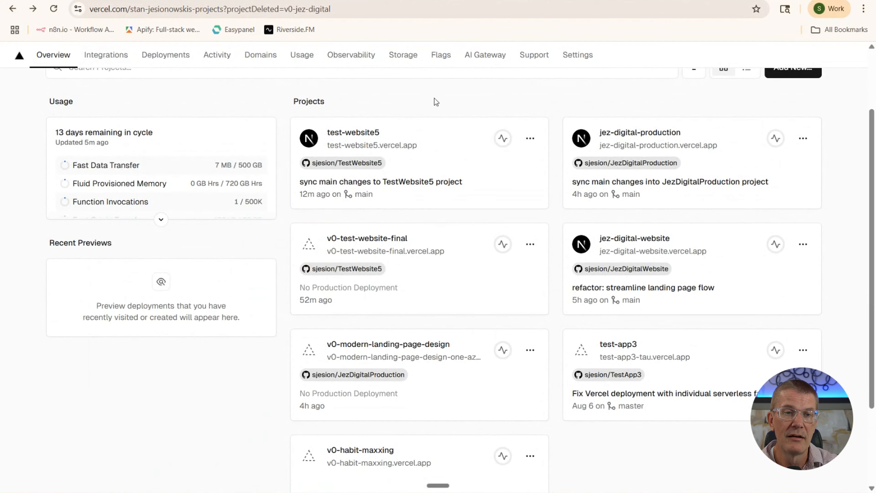
pyautogui.click(354, 136)
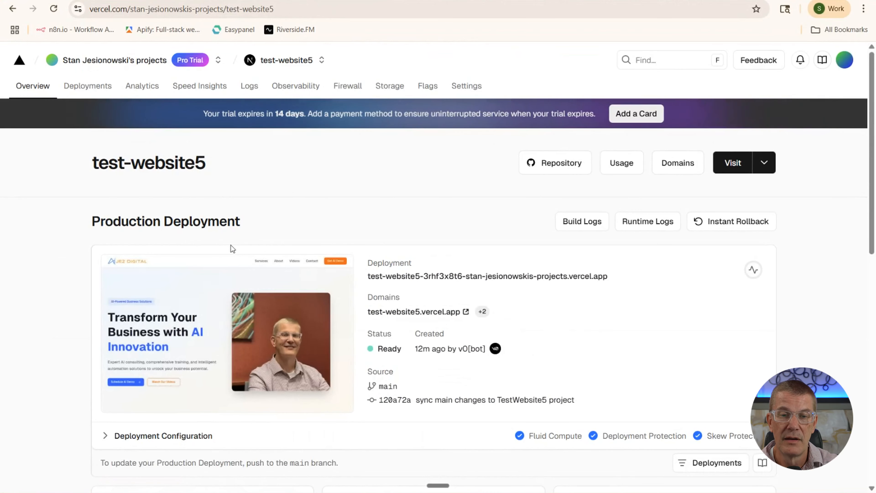
pyautogui.click(732, 162)
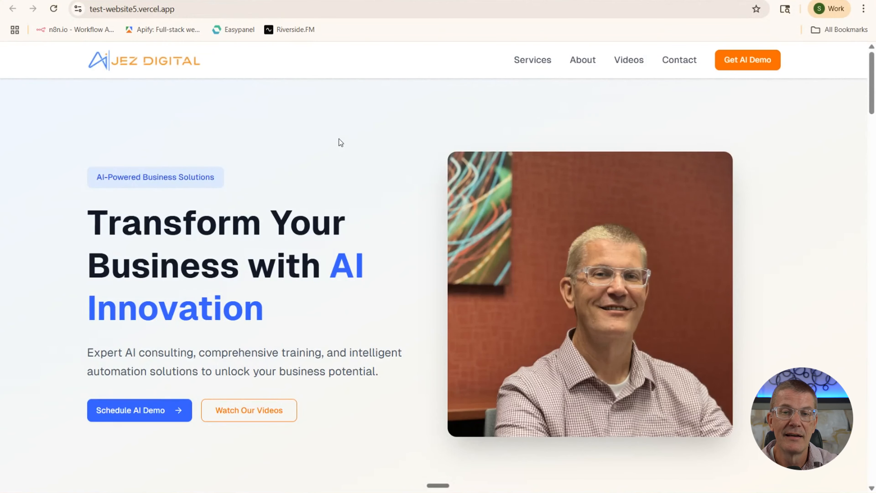
# Scroll through test-website5.vercel.app from top to bottom, checking the flip cards
pyautogui.scroll(-15, 227, 116)
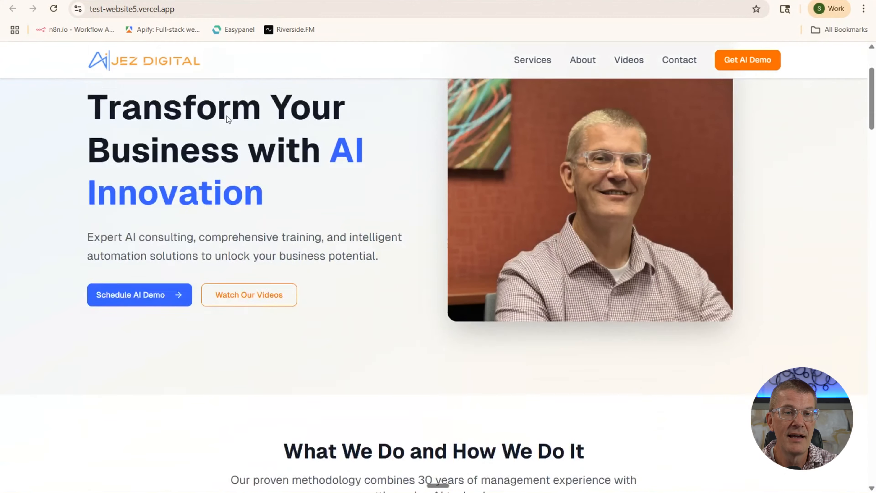
pyautogui.scroll(-10, 227, 119)
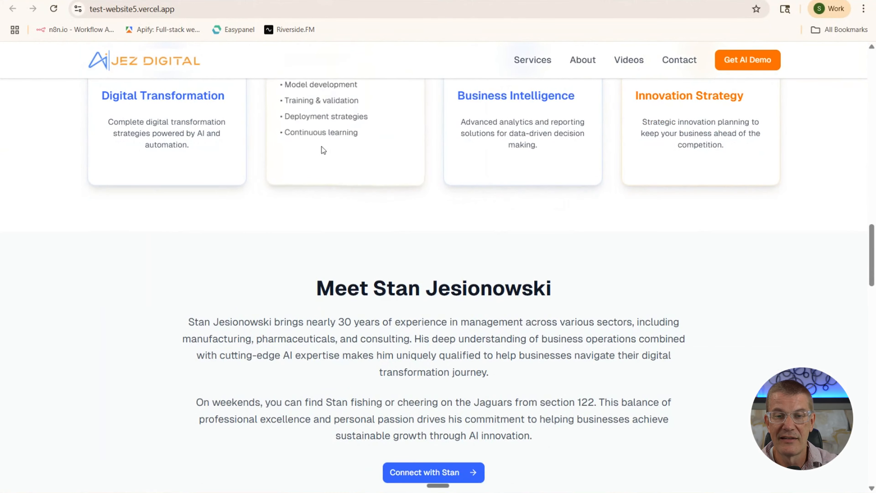
pyautogui.moveTo(332, 141)
pyautogui.scroll(15, 280, 158)
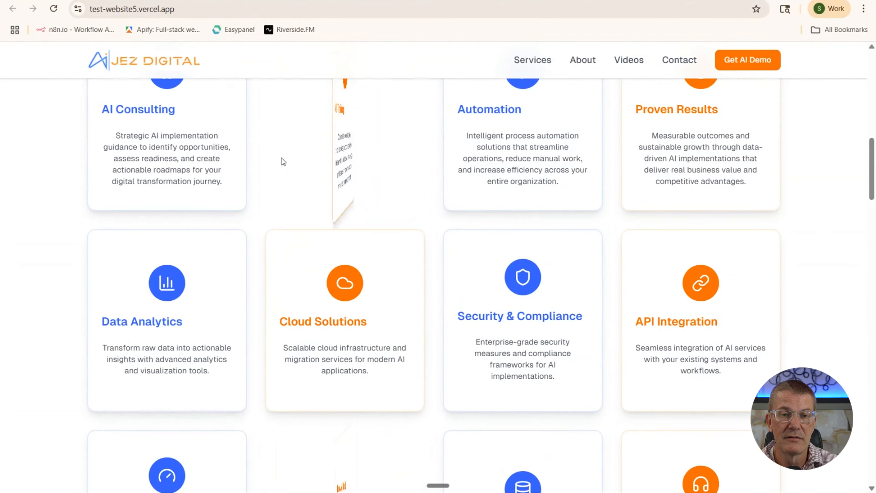
pyautogui.scroll(7, 281, 157)
pyautogui.scroll(-14, 281, 157)
pyautogui.scroll(-20, 283, 158)
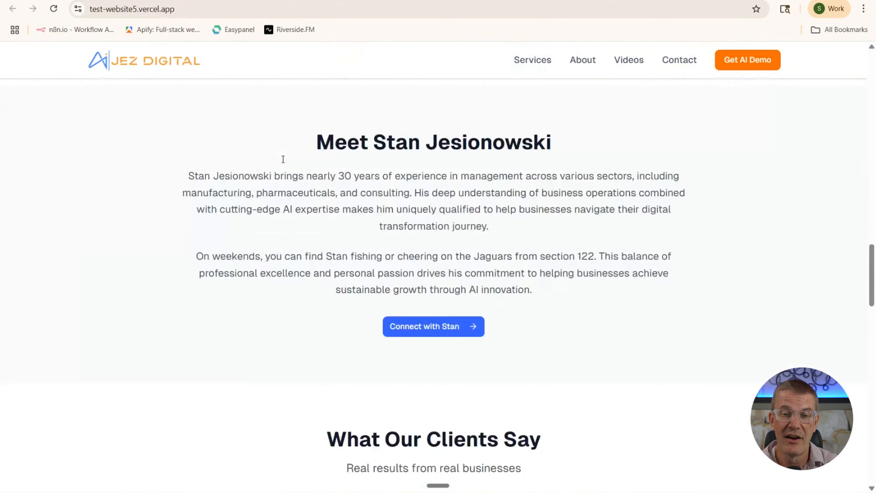
pyautogui.scroll(-6, 283, 160)
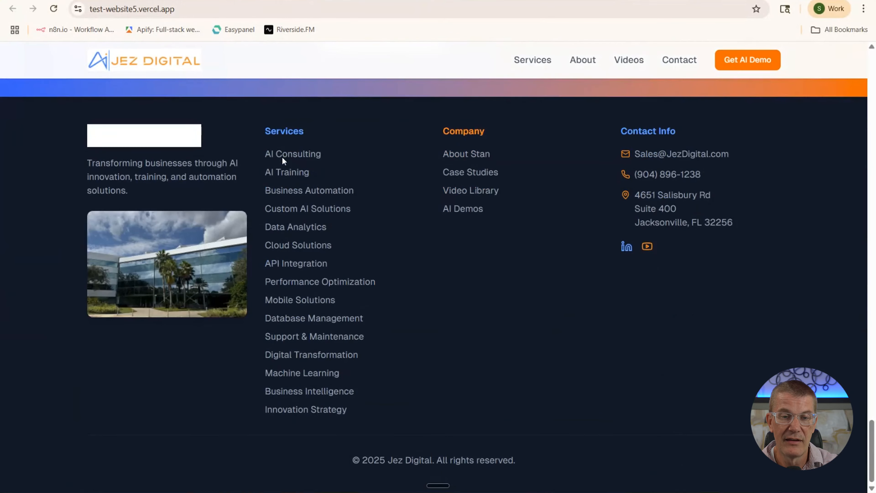
pyautogui.scroll(20, 370, 237)
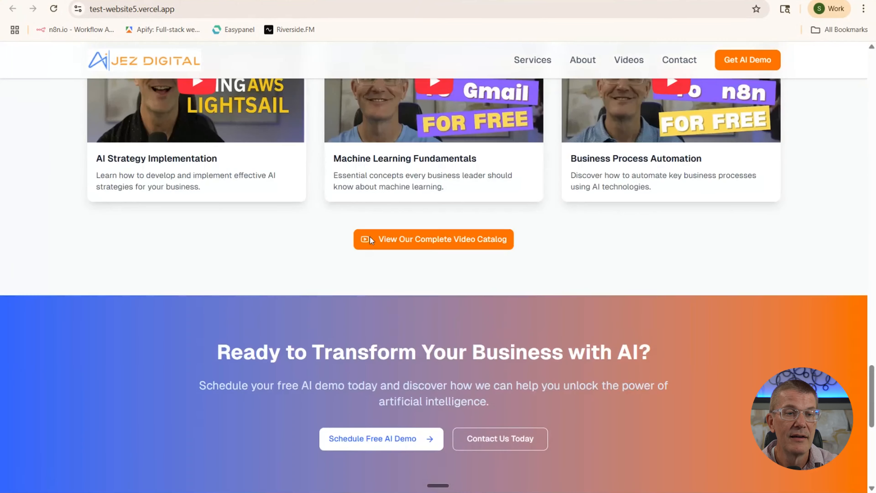
pyautogui.scroll(10, 370, 234)
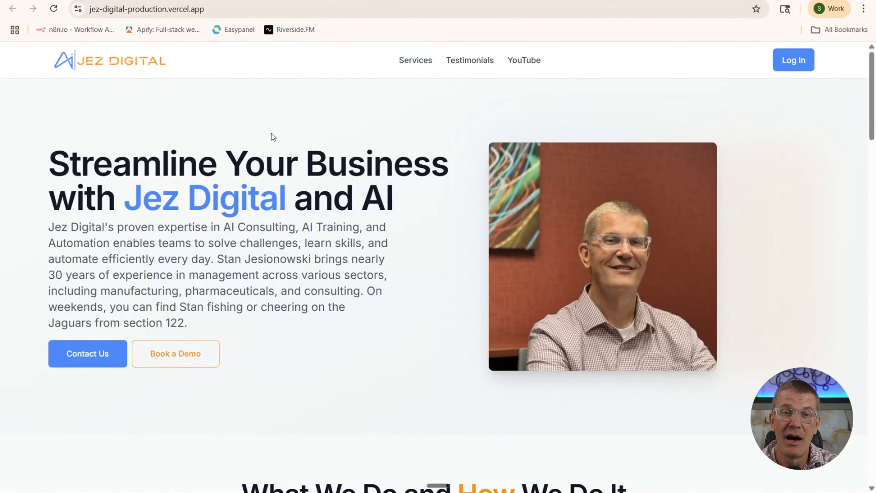
pyautogui.scroll(-3, 377, 86)
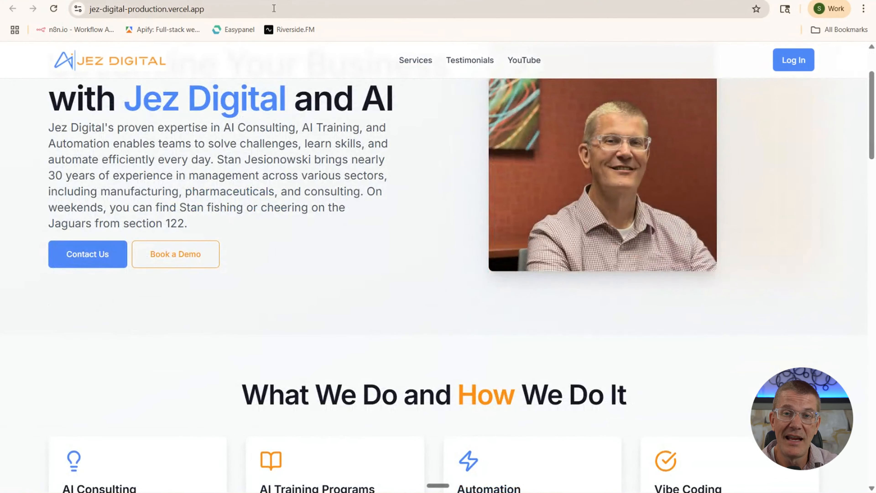
pyautogui.click(238, 11)
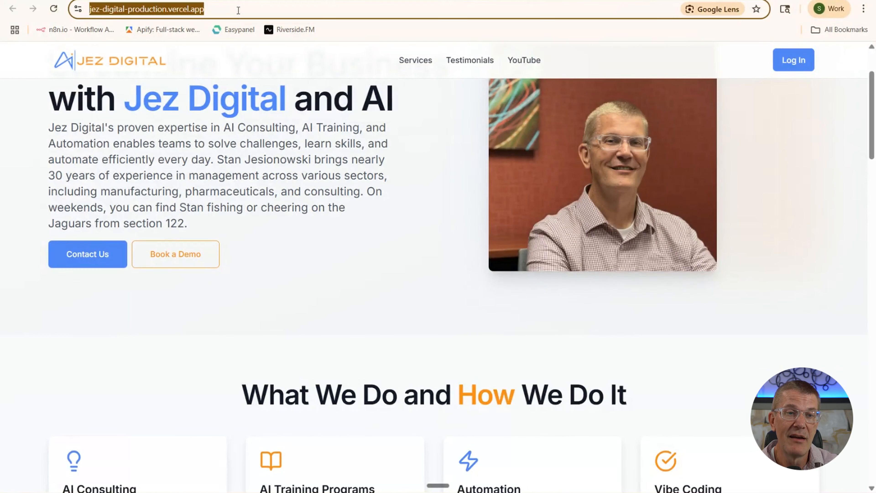
pyautogui.write('www.')
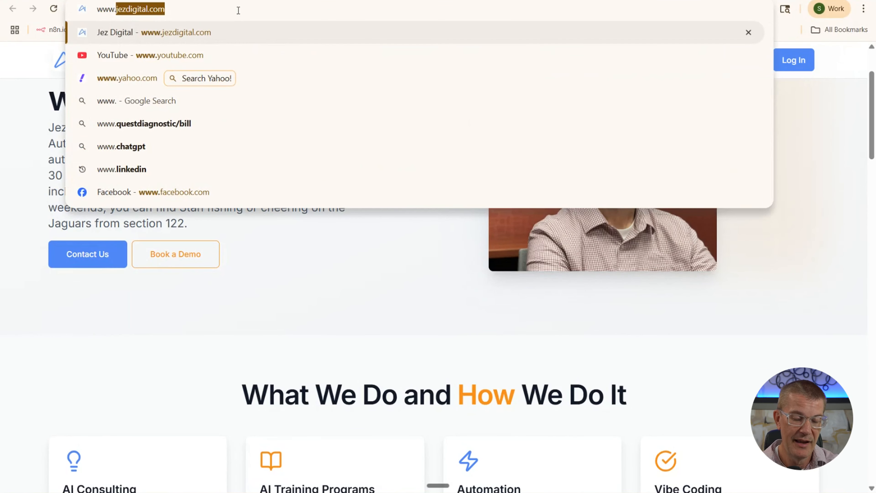
pyautogui.press('Return')
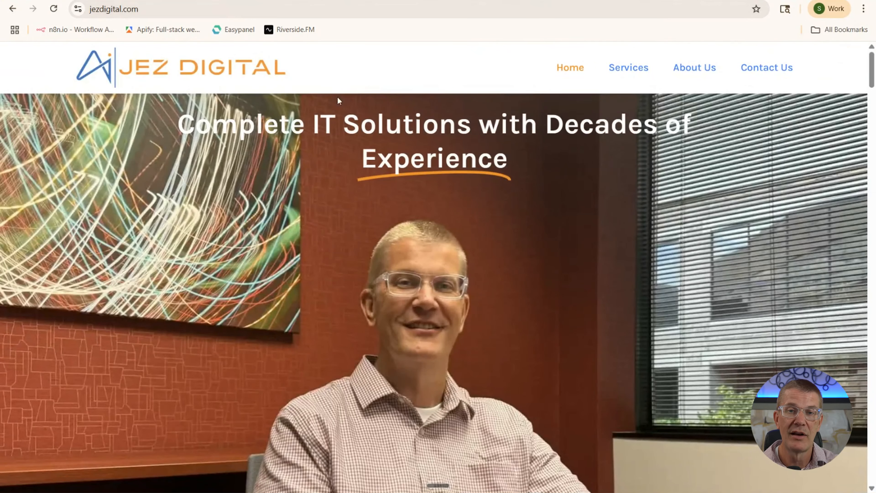
pyautogui.scroll(-10, 336, 112)
pyautogui.scroll(-20, 336, 113)
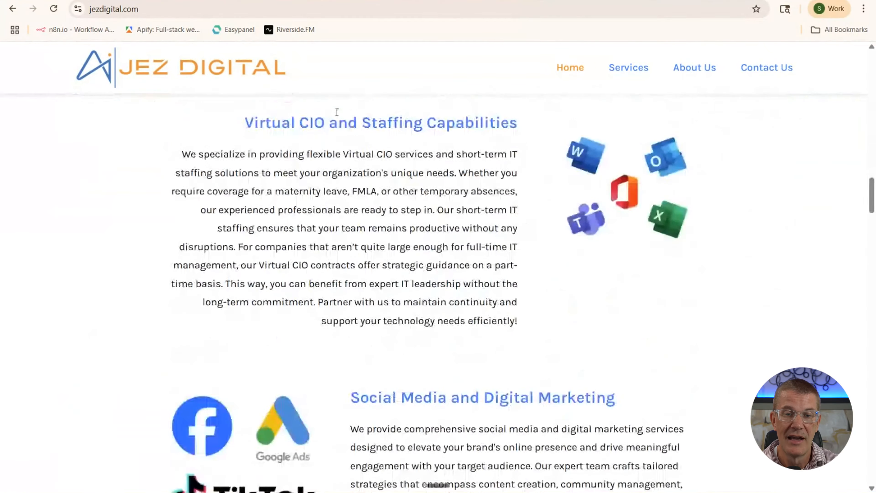
pyautogui.scroll(-10, 338, 114)
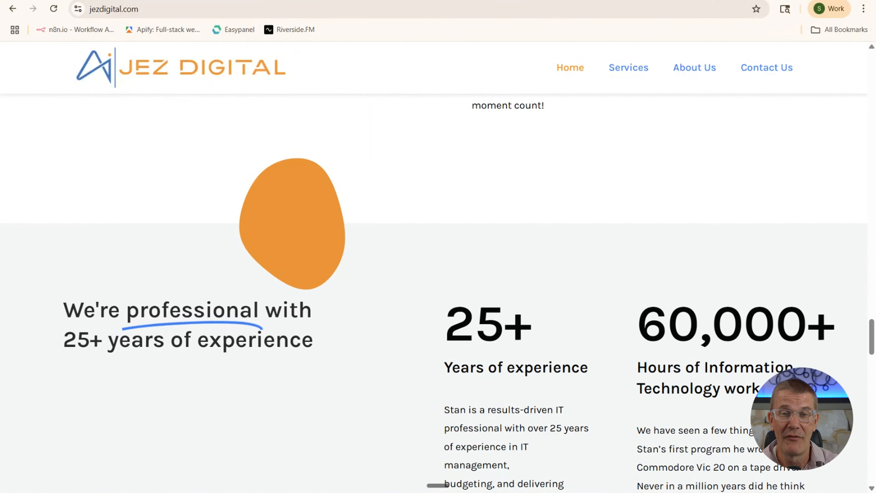
# Back on jez-digital-production, scroll through the eight flipping service cards
pyautogui.click(531, 0)
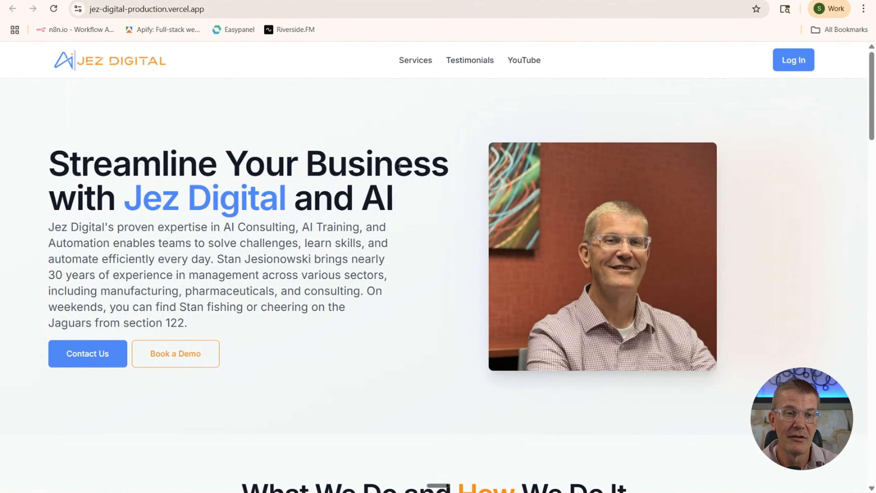
pyautogui.scroll(-15, 399, 168)
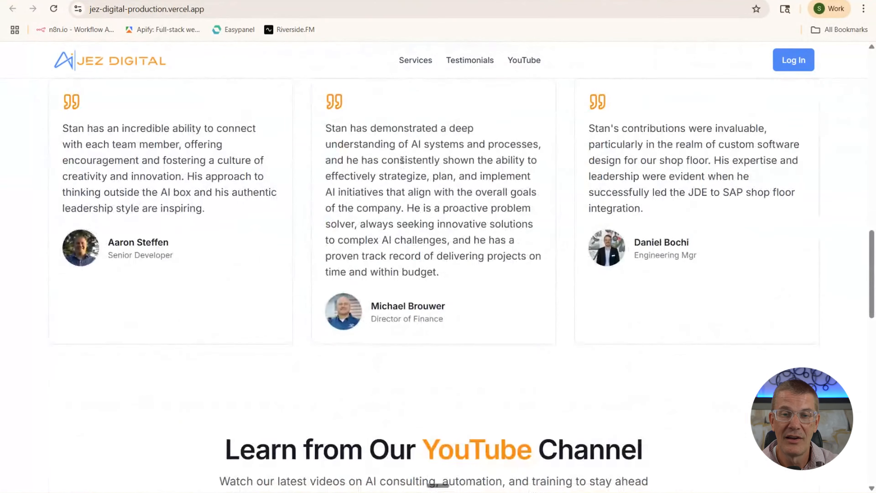
pyautogui.scroll(-20, 402, 160)
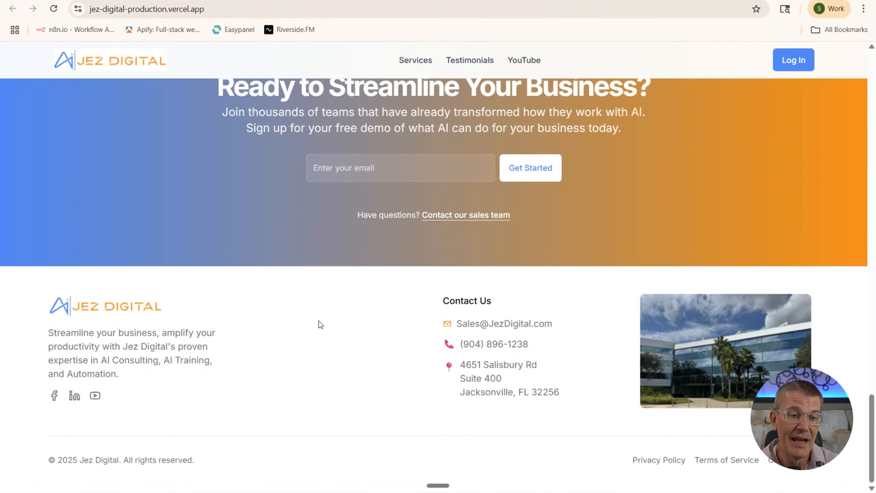
pyautogui.scroll(20, 319, 320)
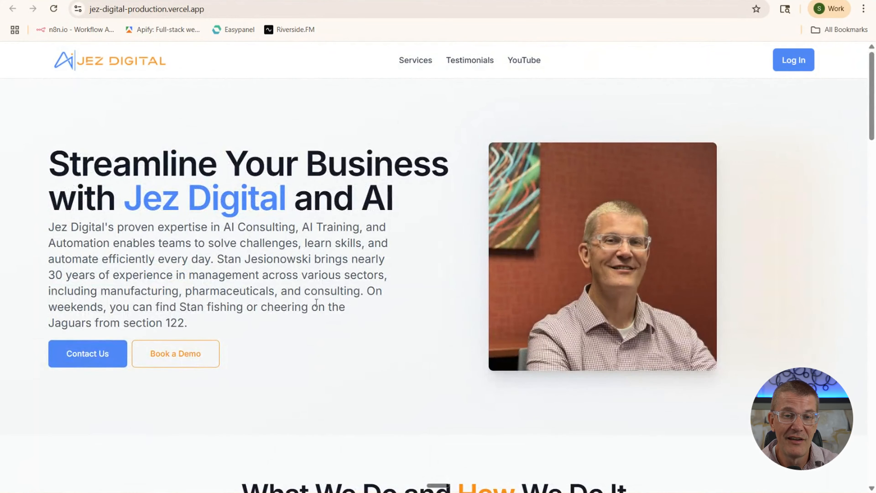
pyautogui.scroll(-10, 404, 161)
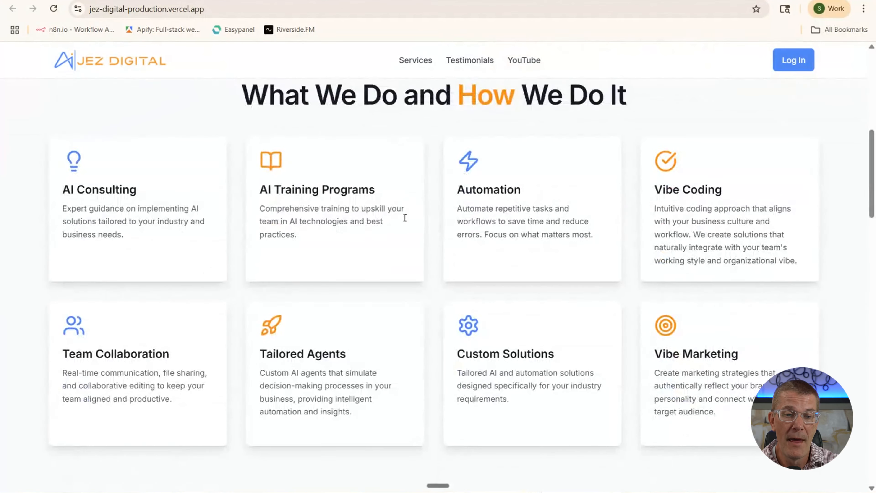
pyautogui.moveTo(351, 378)
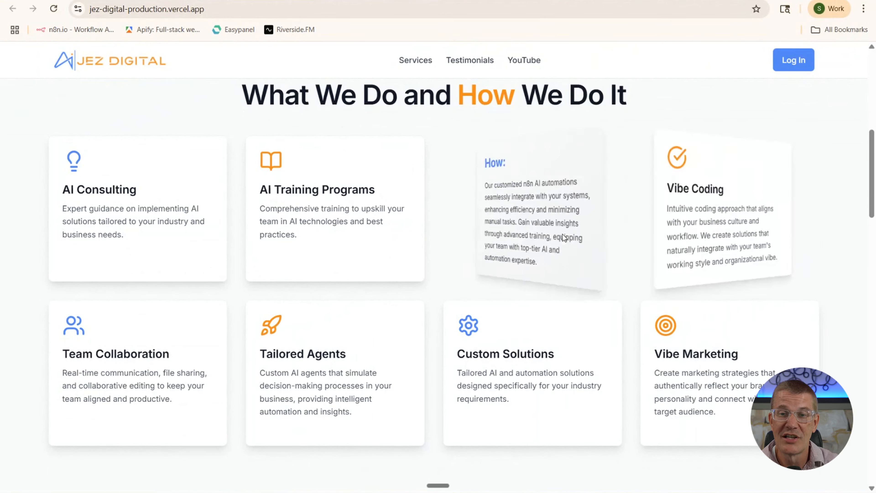
pyautogui.scroll(-2, 371, 301)
pyautogui.scroll(12, 370, 297)
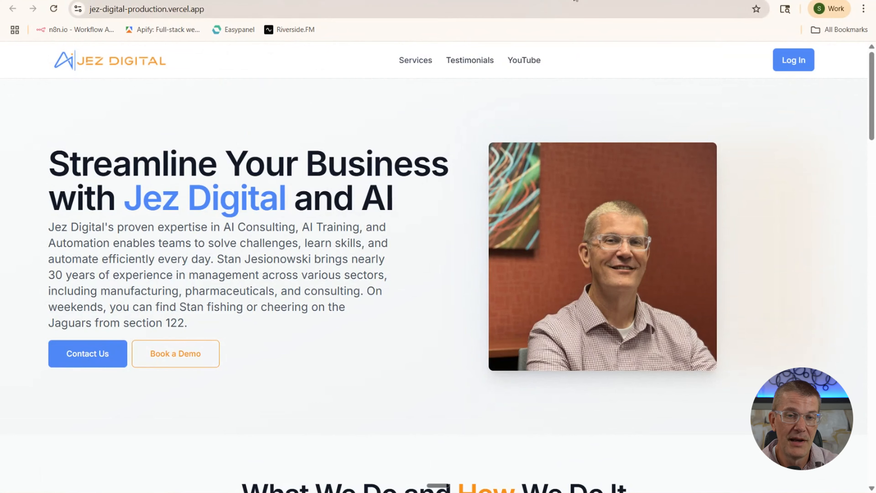
# Cycle through the open tabs and land on the Vercel test-website5 project
pyautogui.click(520, 0)
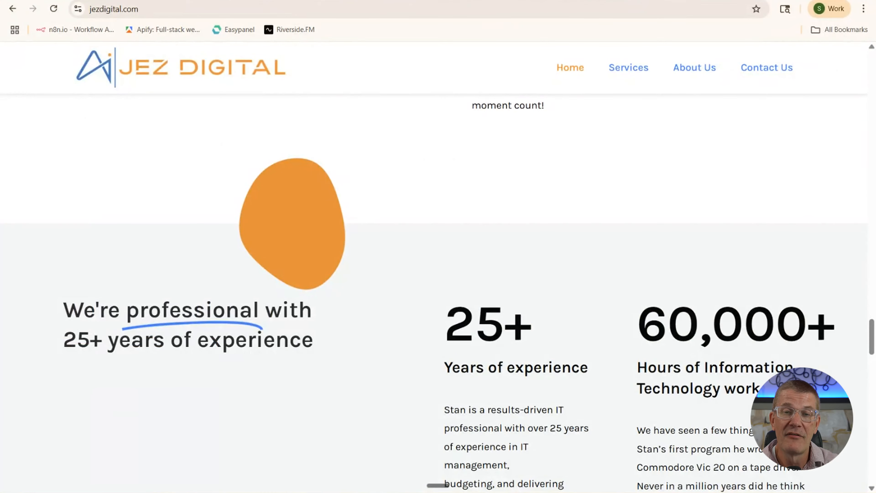
pyautogui.hotkey('ctrl', 'Tab')
pyautogui.hotkey('ctrl', 'Tab')
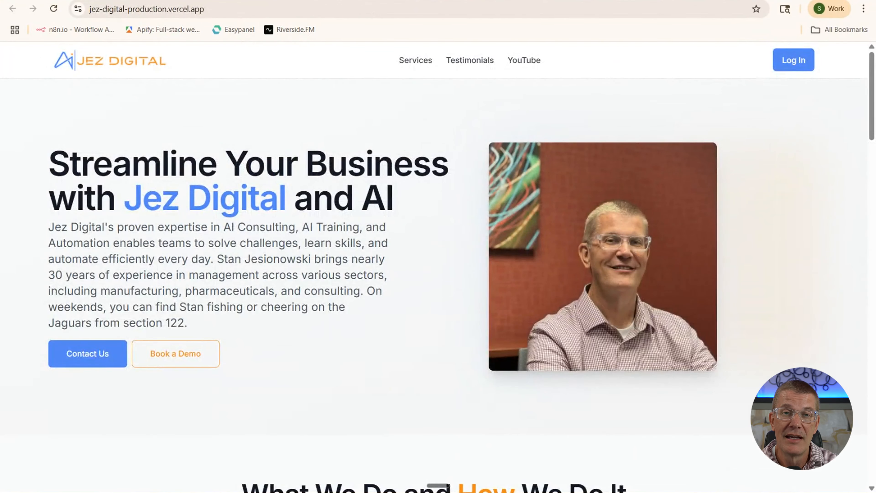
pyautogui.hotkey('ctrl', 'Tab')
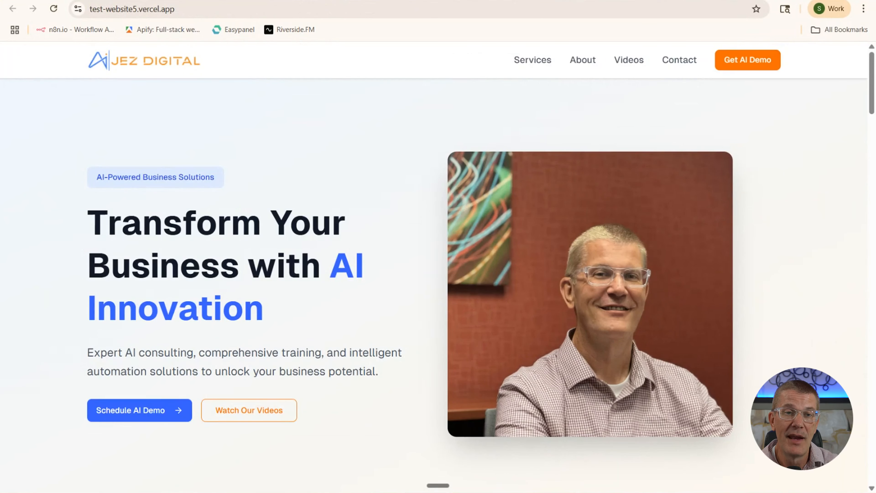
pyautogui.hotkey('ctrl', 'Tab')
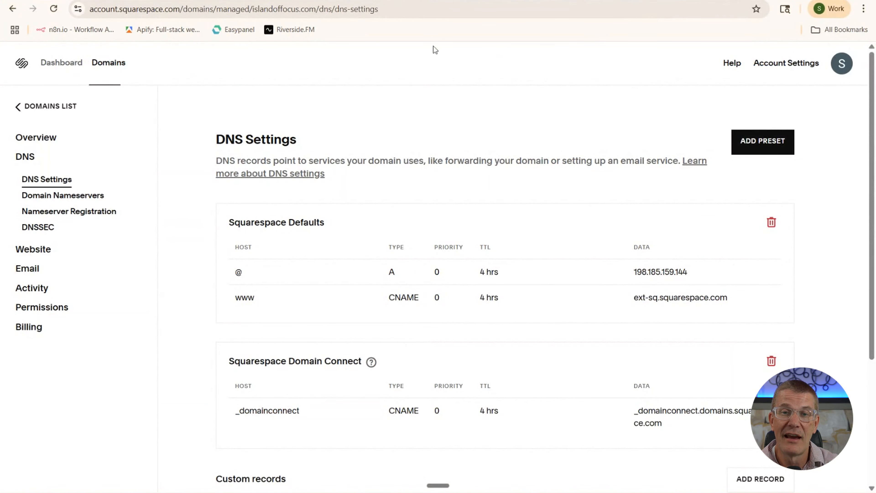
pyautogui.hotkey('ctrl', 'Tab')
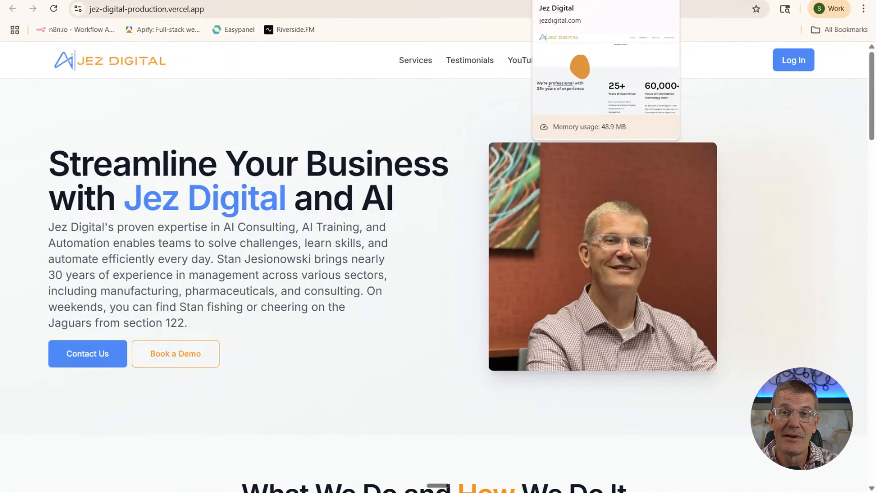
pyautogui.click(374, 1)
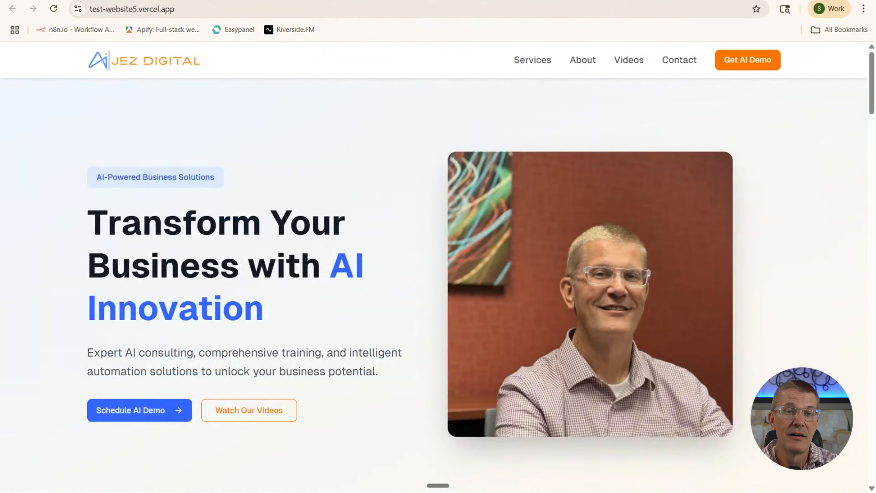
pyautogui.hotkey('ctrl', 'shift', 'Tab')
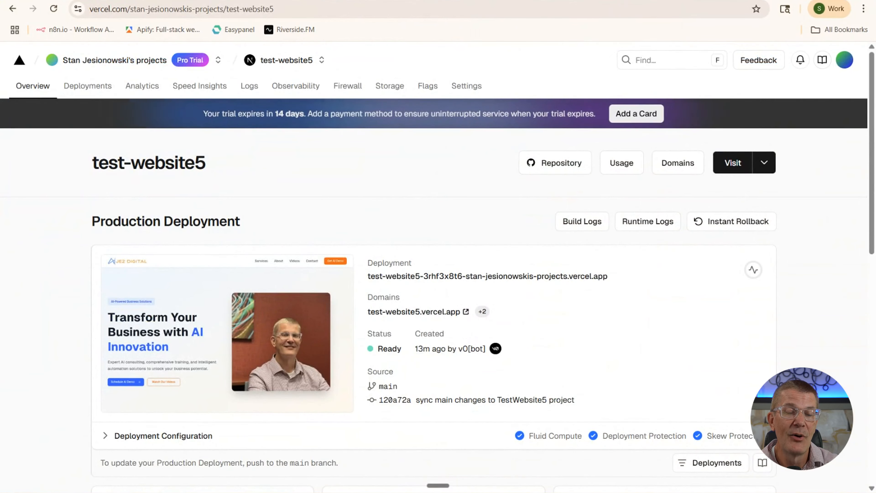
pyautogui.hotkey('ctrl', 'shift', 'Tab')
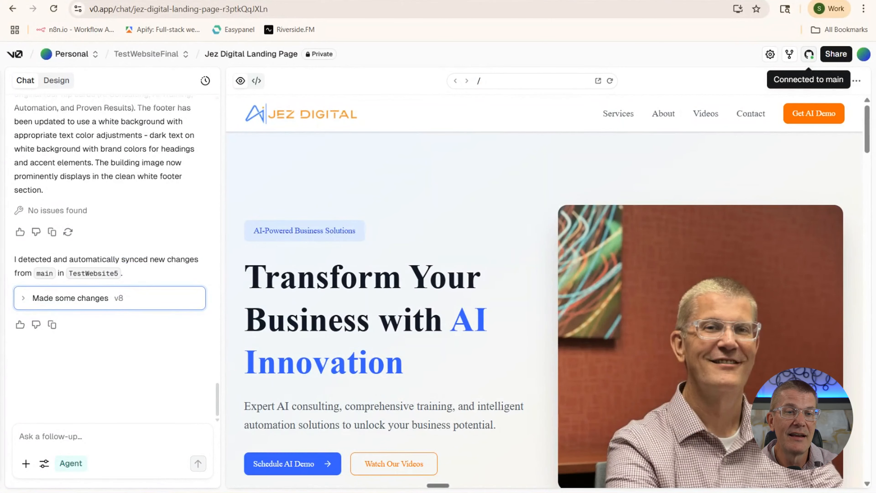
pyautogui.scroll(15, 72, 137)
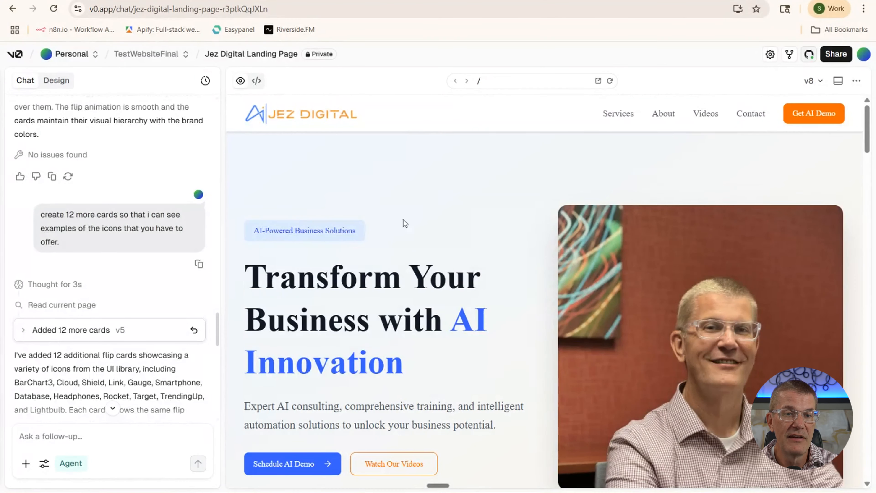
pyautogui.click(179, 1)
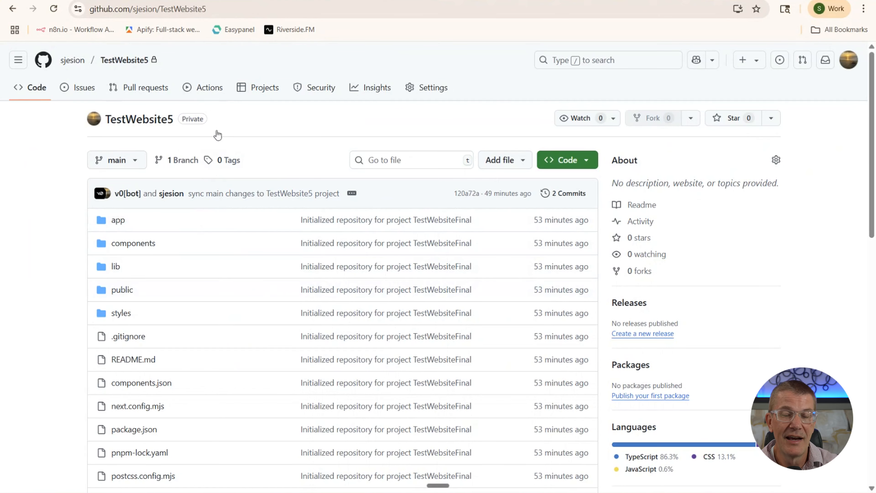
pyautogui.click(270, 2)
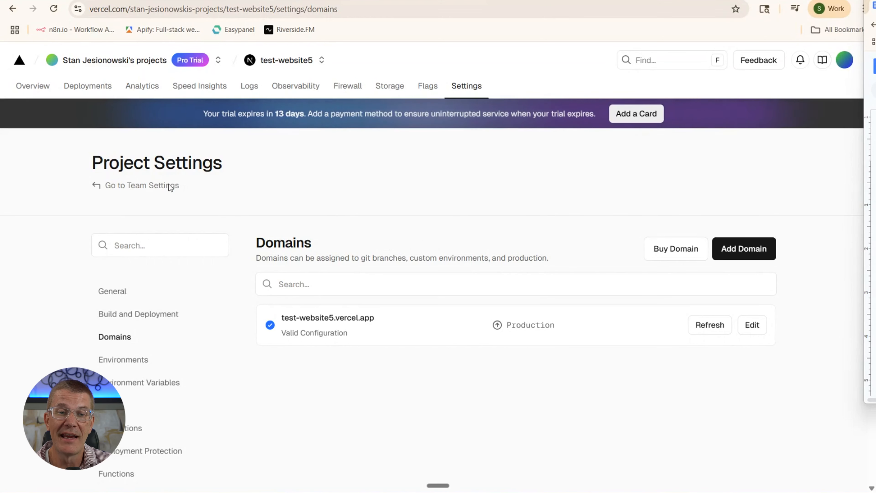
pyautogui.click(101, 188)
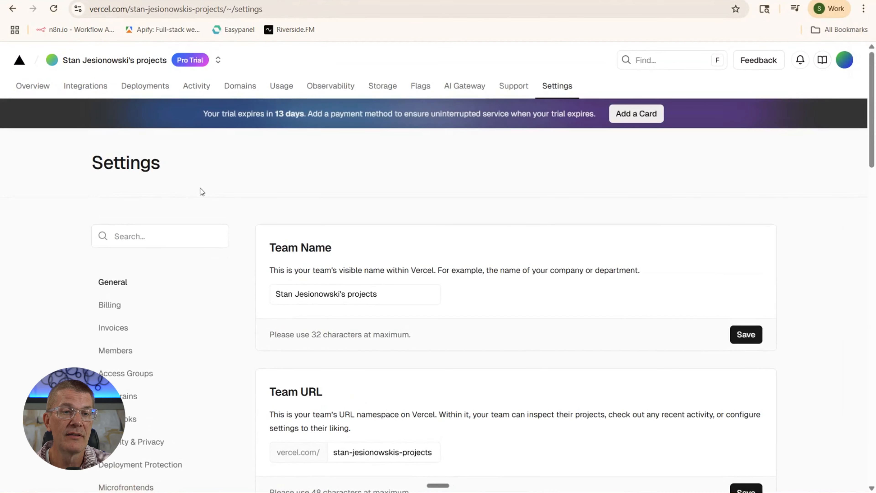
pyautogui.click(40, 89)
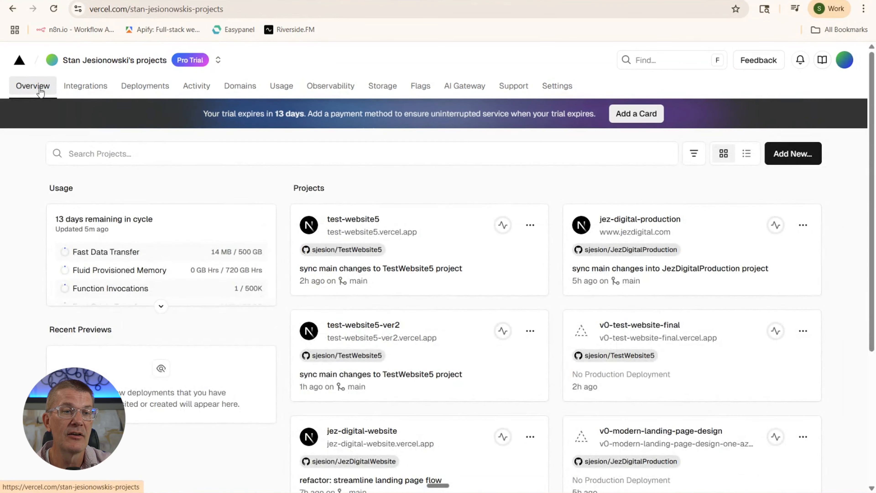
pyautogui.click(369, 221)
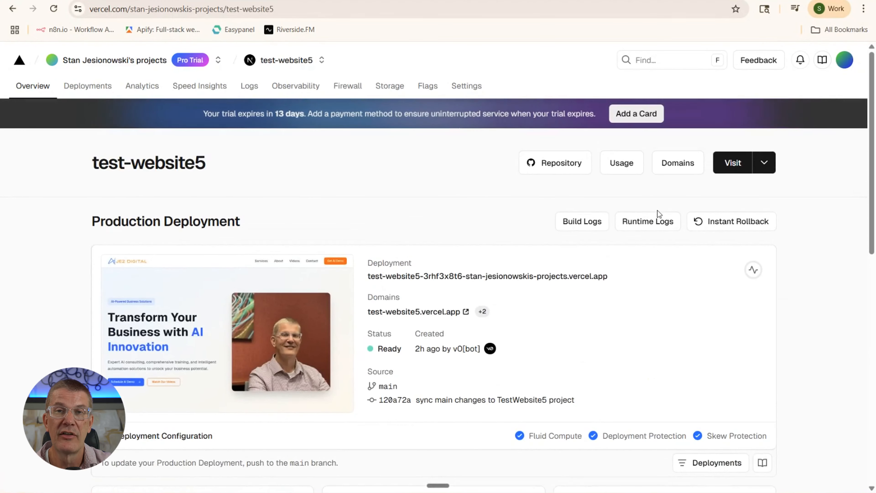
pyautogui.click(737, 163)
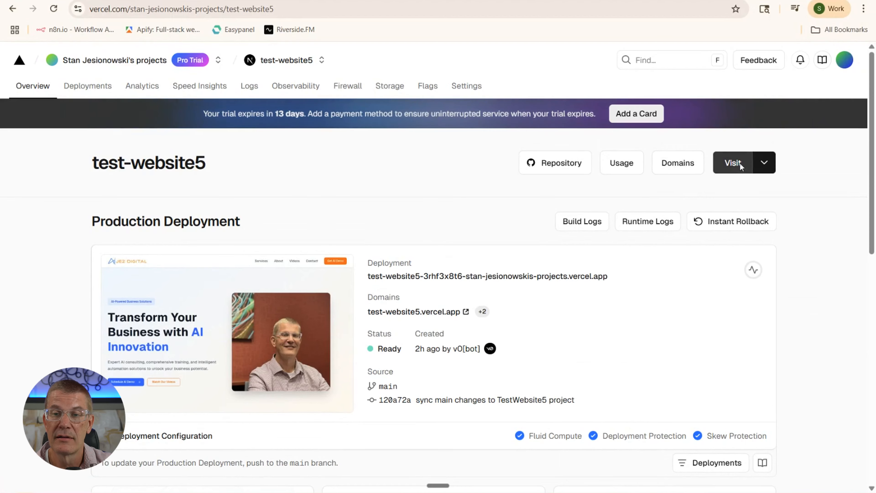
pyautogui.scroll(-15, 404, 229)
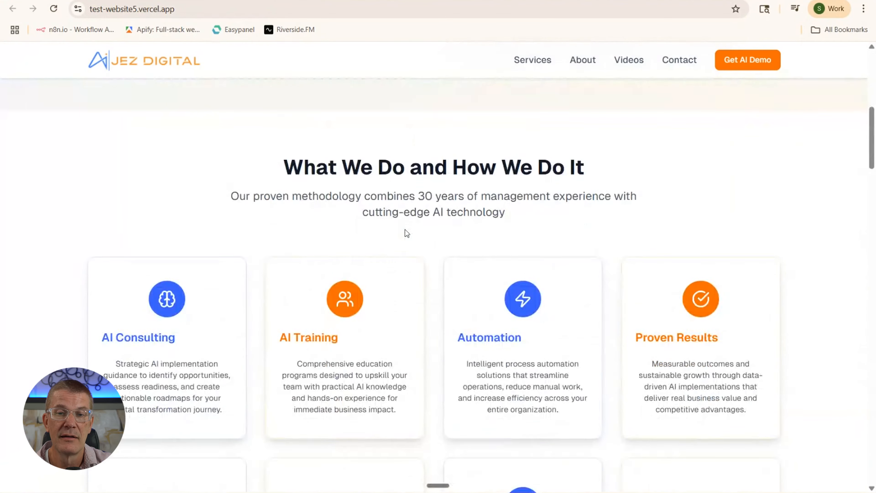
pyautogui.scroll(15, 405, 229)
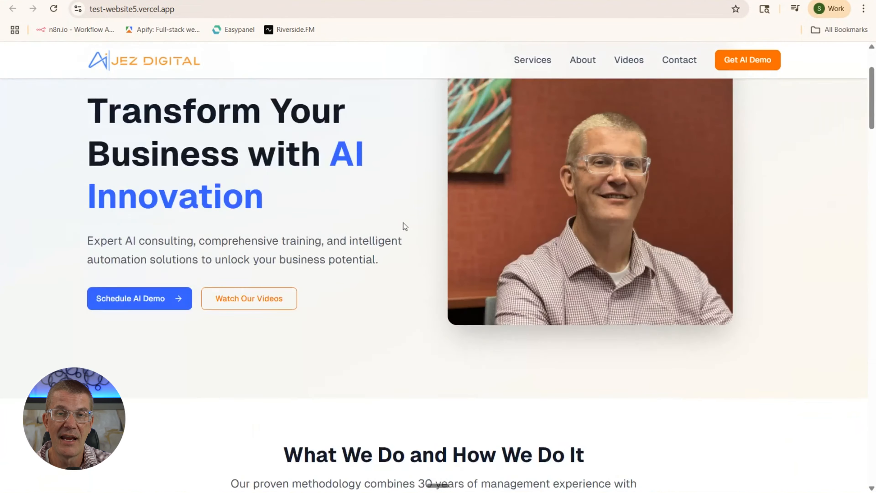
pyautogui.hotkey('ctrl', 'shift', 'Tab')
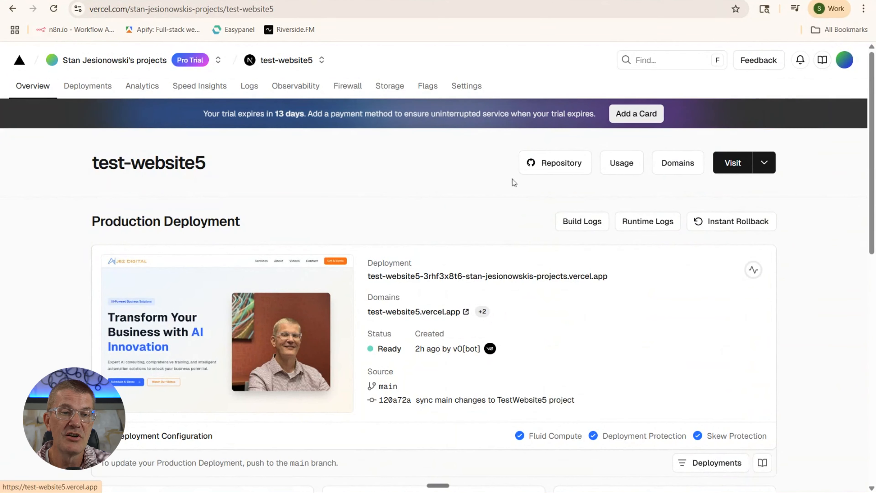
pyautogui.click(676, 167)
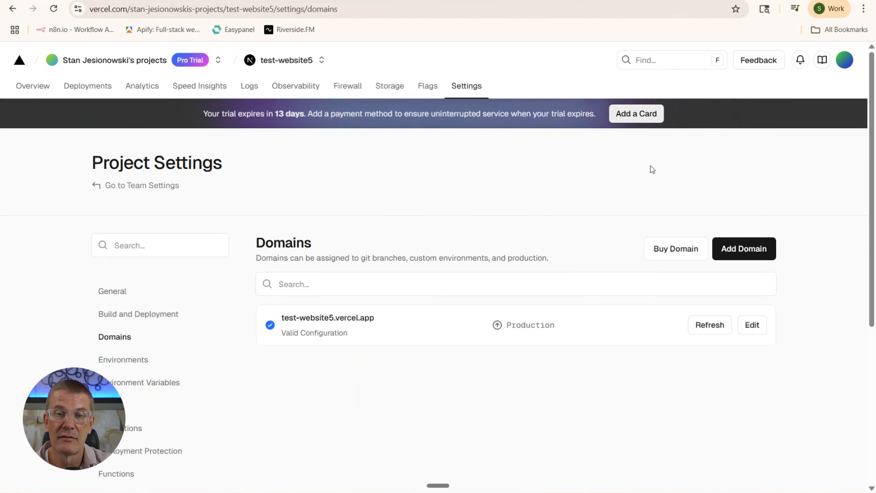
pyautogui.click(730, 249)
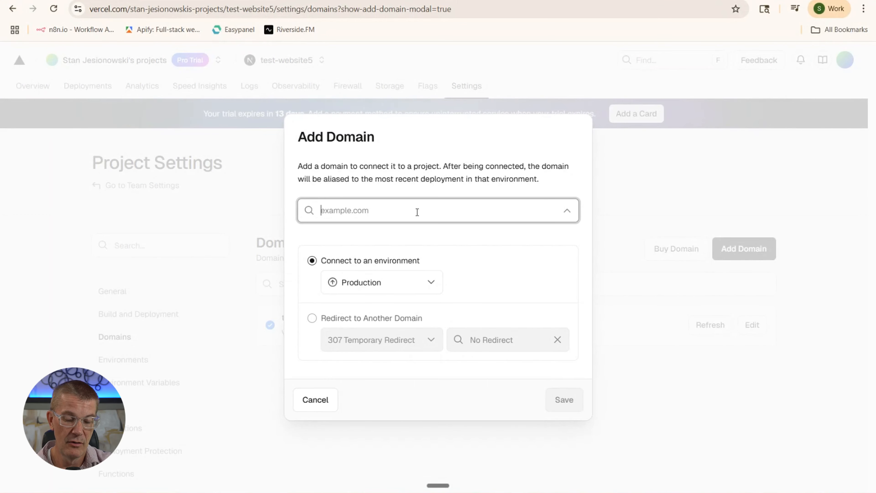
pyautogui.write('island')
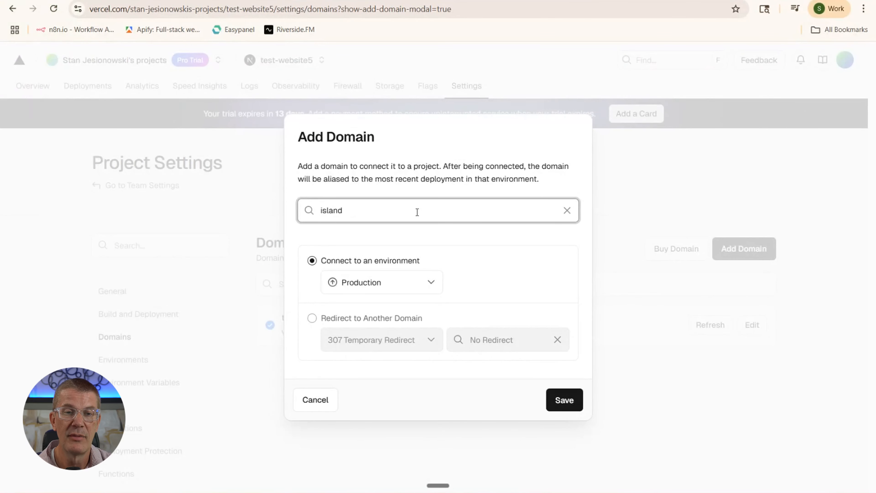
pyautogui.write('offoc')
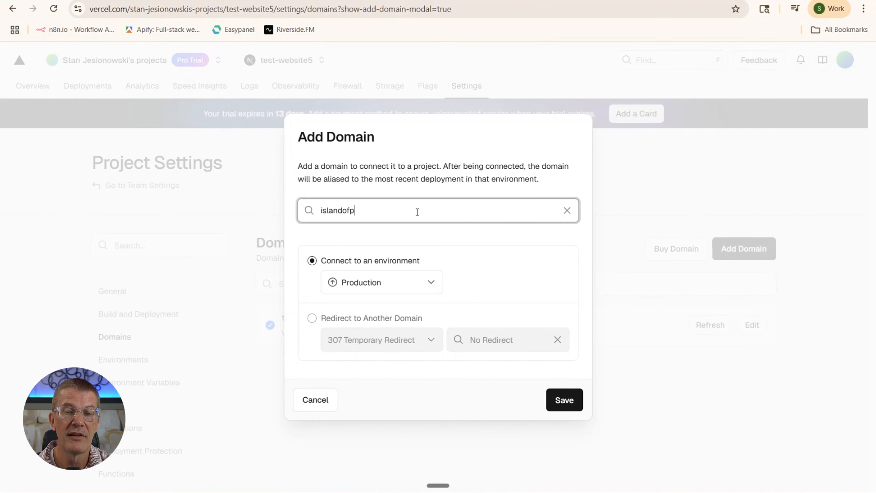
pyautogui.write('us.c')
pyautogui.press('BackSpace')
pyautogui.press('BackSpace')
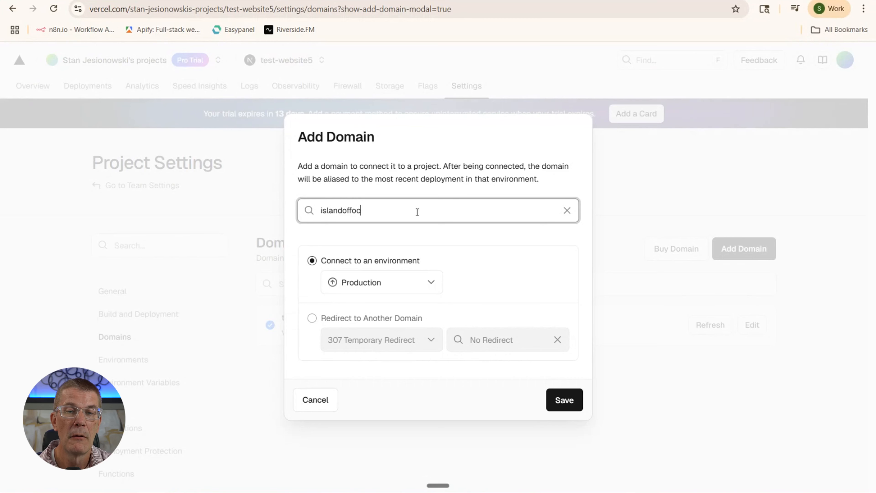
pyautogui.write('cus.com')
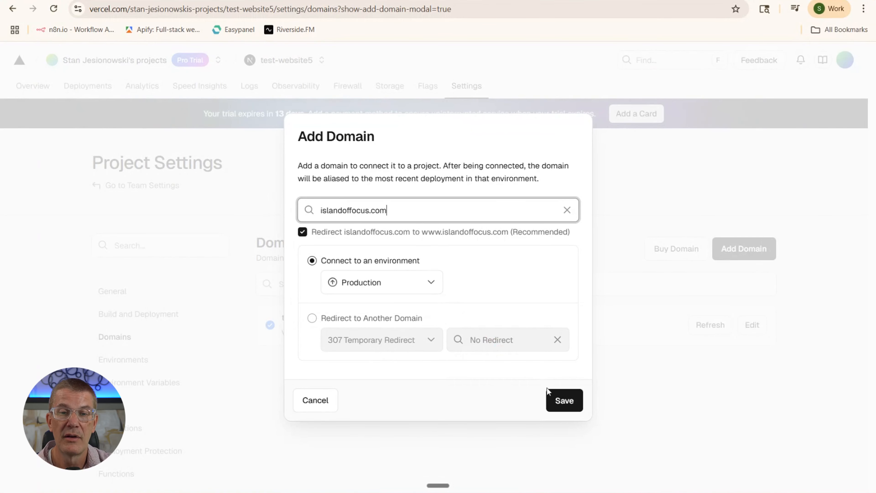
pyautogui.click(561, 400)
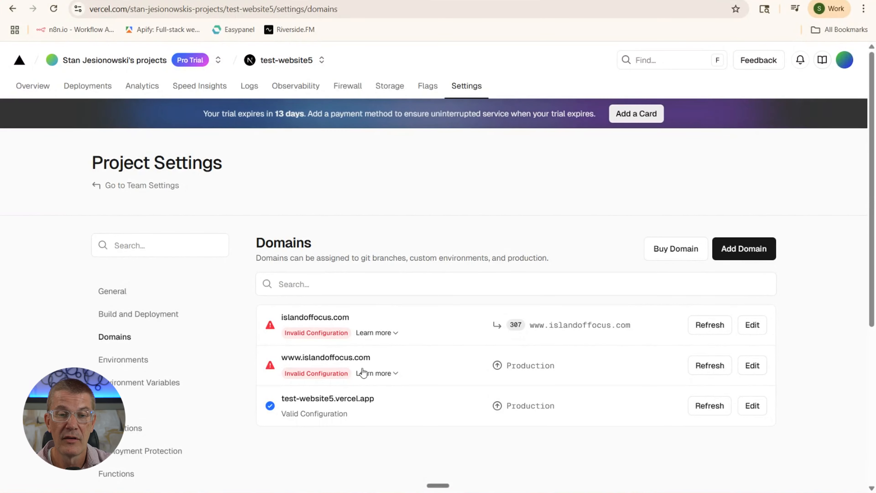
pyautogui.click(341, 376)
pyautogui.scroll(-3, 410, 365)
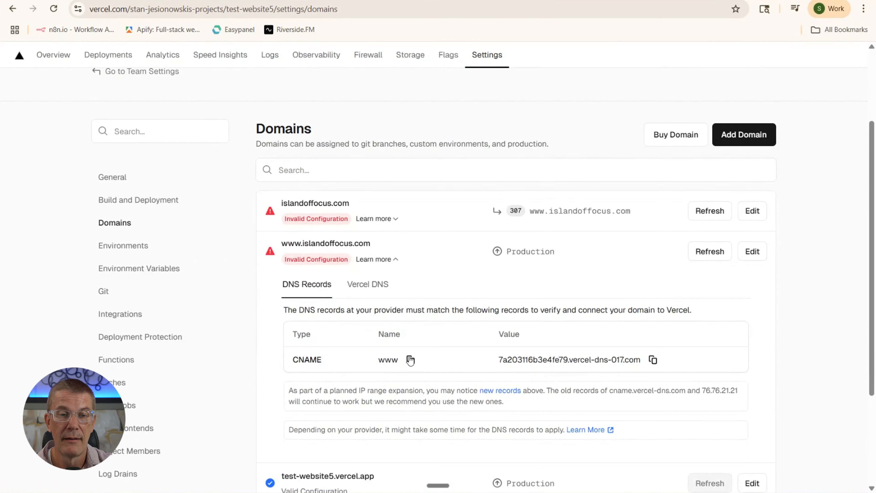
pyautogui.scroll(-3, 370, 358)
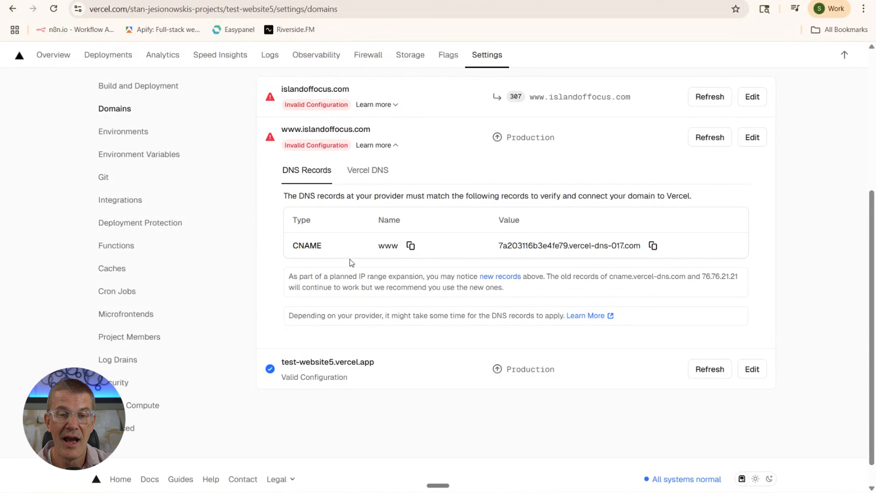
pyautogui.click(335, 112)
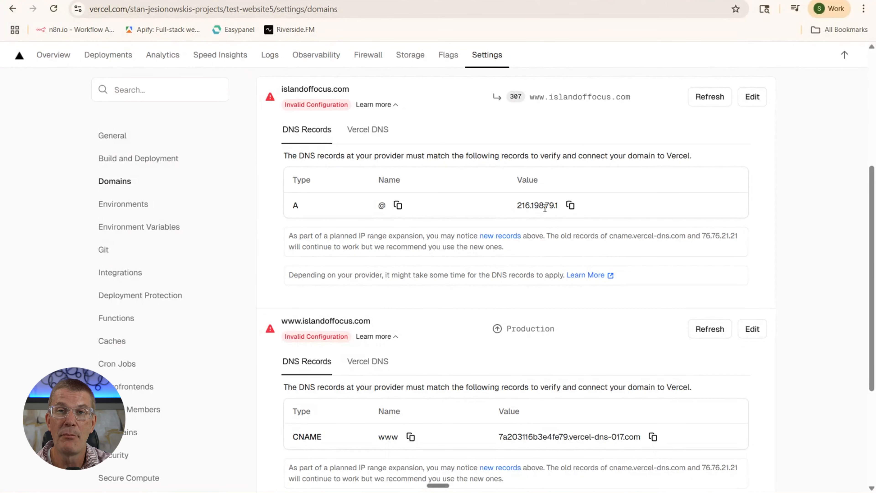
pyautogui.scroll(-2, 468, 367)
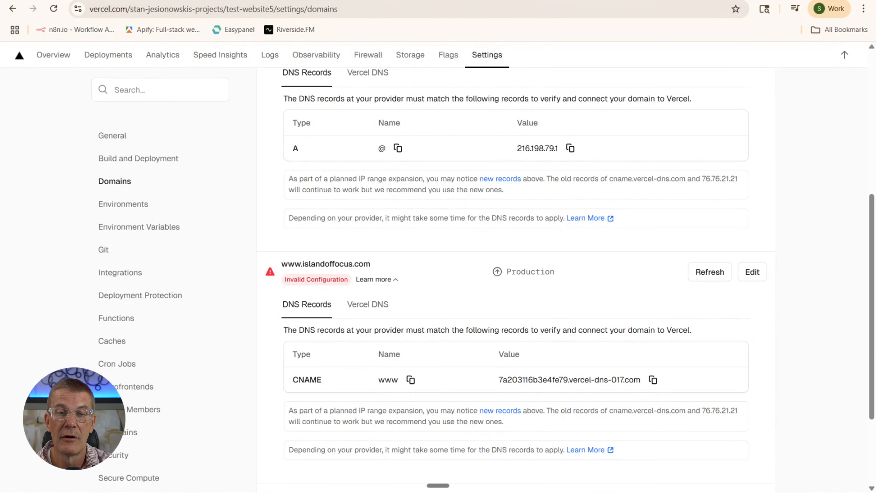
pyautogui.hotkey('ctrl', 'Tab')
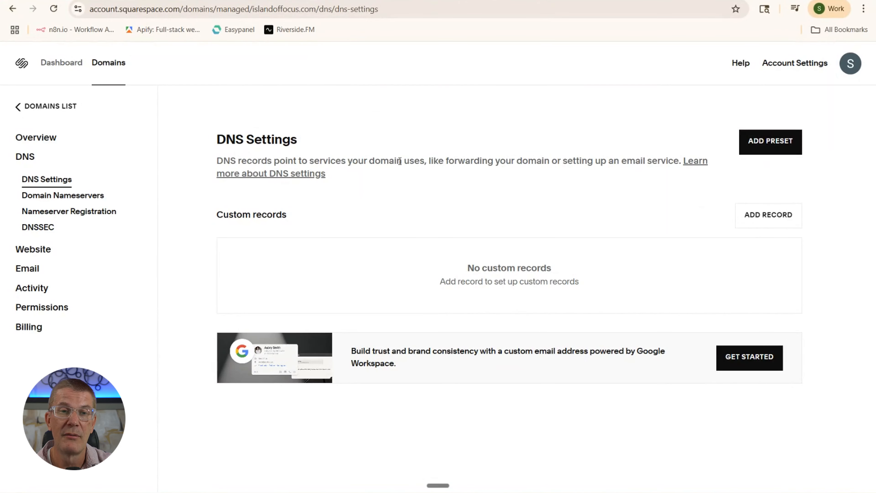
# Start a new custom DNS record and re-verify identity with a Google account
pyautogui.click(755, 216)
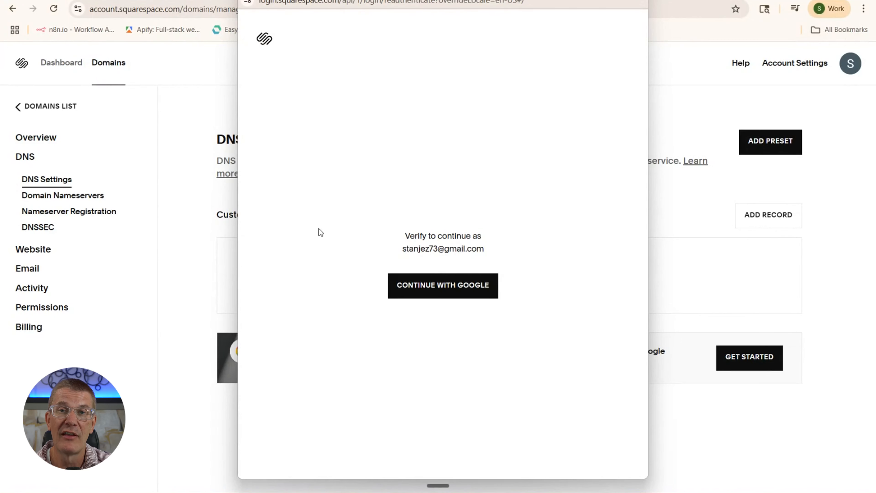
pyautogui.click(461, 284)
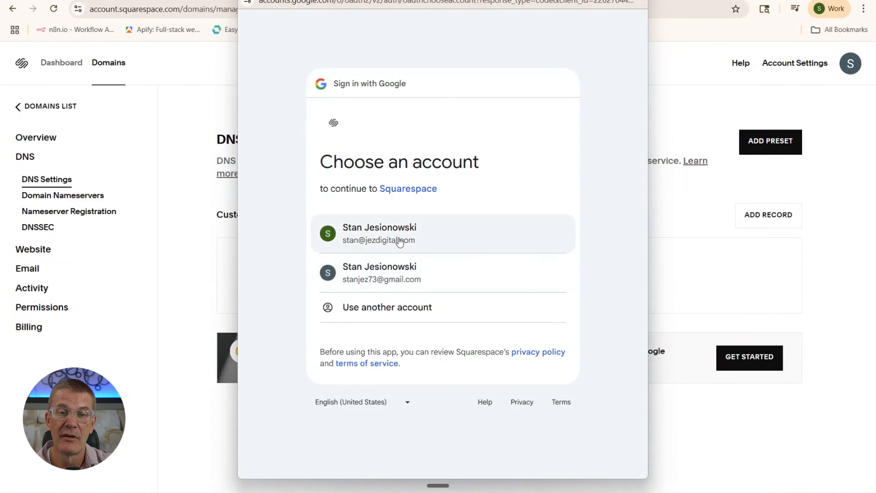
pyautogui.click(396, 271)
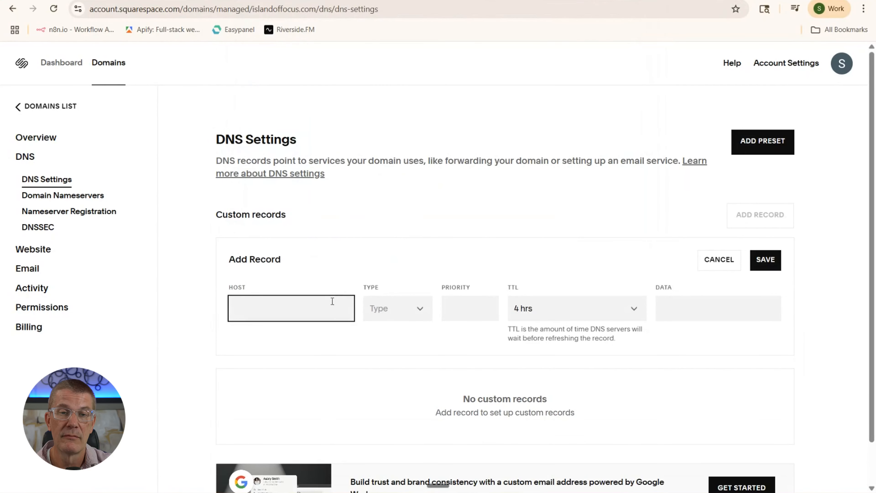
# Create a CNAME record with host www pointing to the pasted Vercel DNS target and save it
pyautogui.click(401, 310)
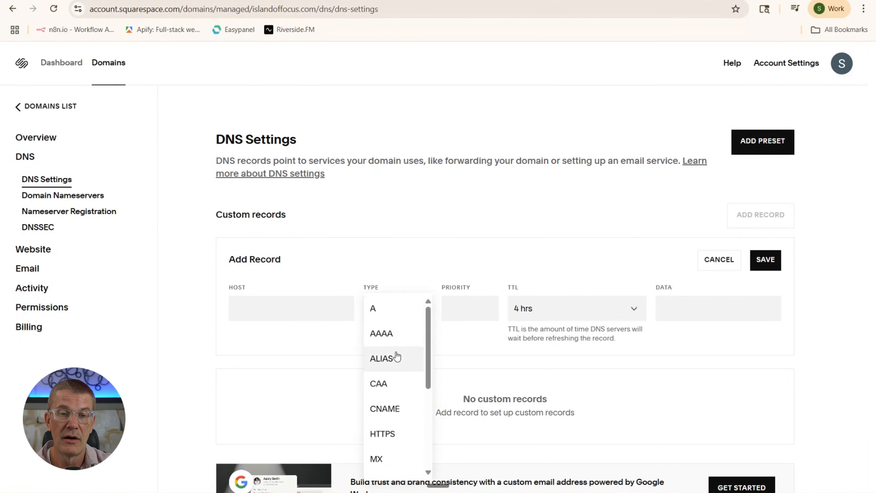
pyautogui.scroll(-5, 397, 357)
pyautogui.scroll(5, 397, 356)
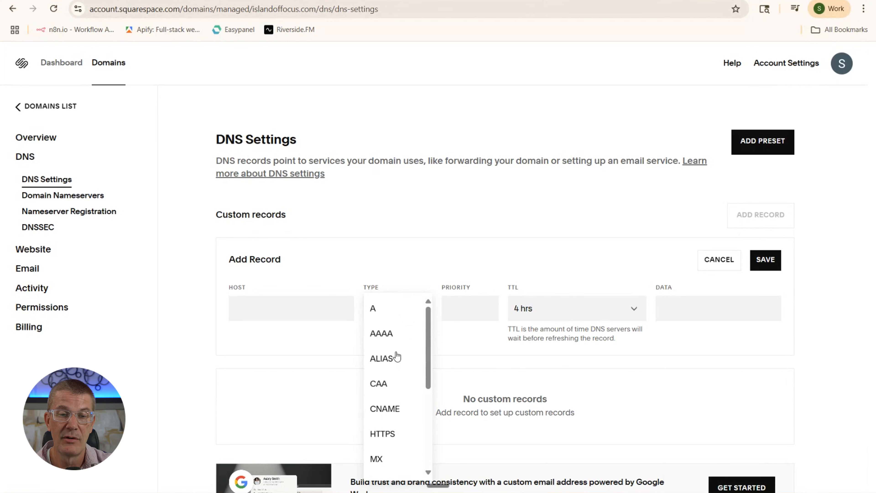
pyautogui.click(395, 407)
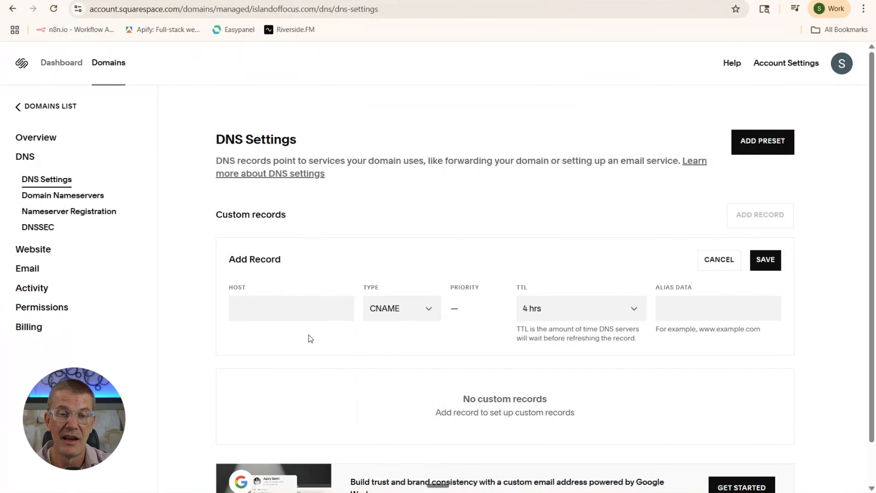
pyautogui.click(288, 312)
pyautogui.write('www')
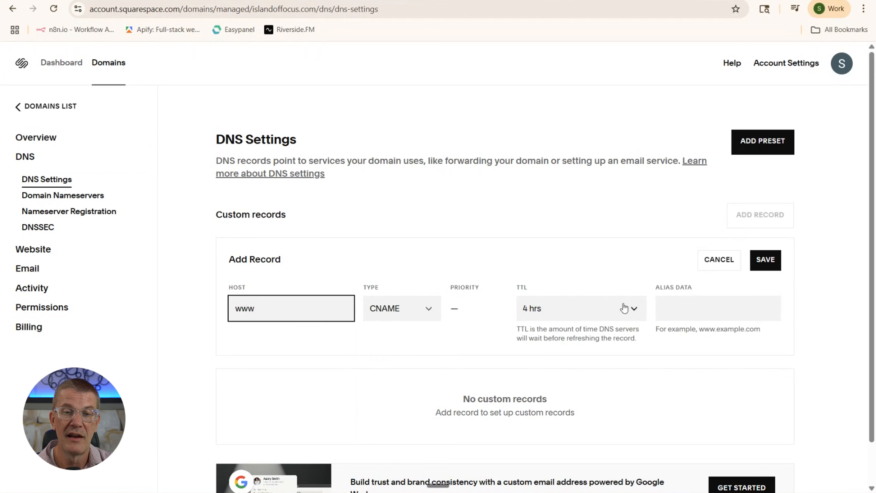
pyautogui.click(683, 311)
pyautogui.hotkey('ctrl', 'v')
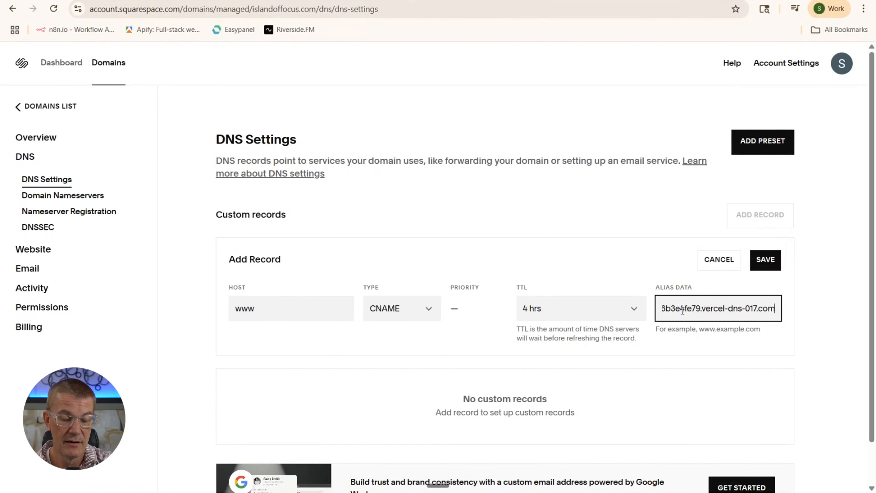
pyautogui.click(764, 264)
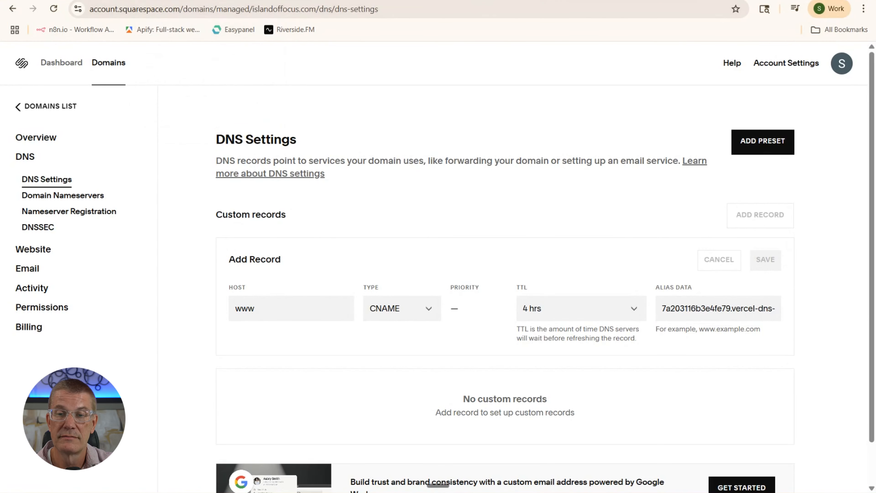
# Copy the A record value 216.198.79.1 from Vercel's domain settings
pyautogui.click(311, 0)
pyautogui.scroll(-2, 412, 320)
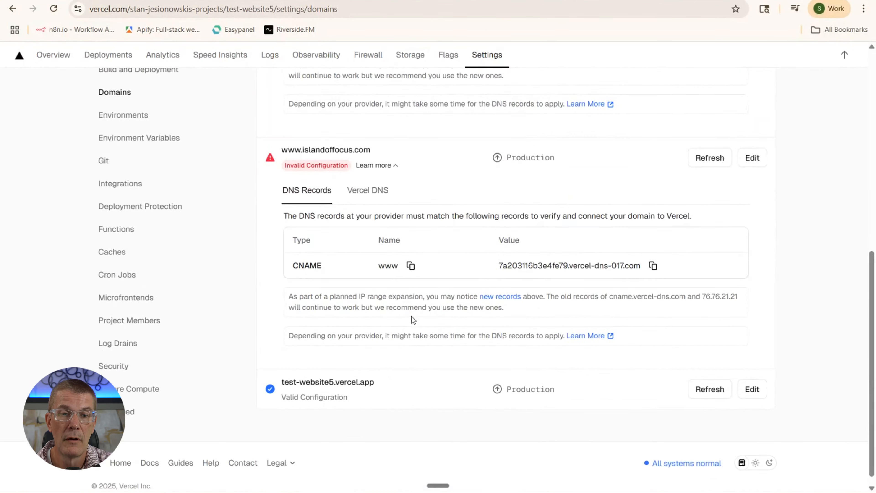
pyautogui.scroll(6, 412, 319)
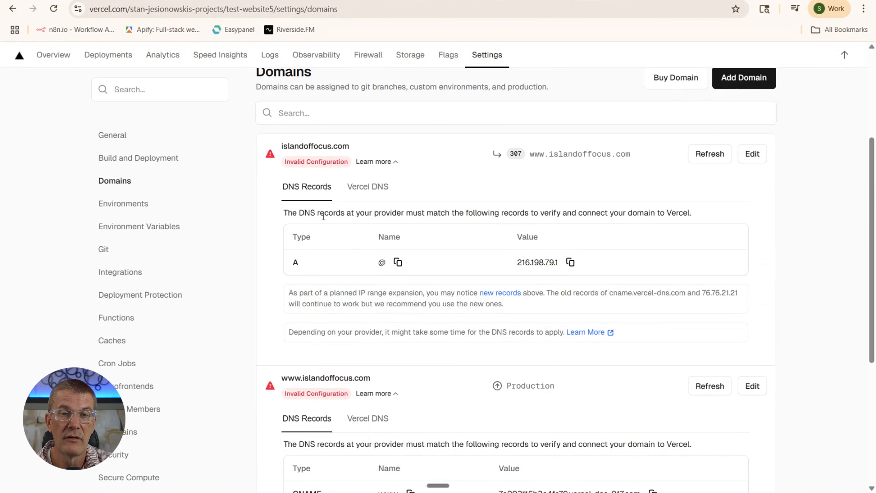
pyautogui.click(570, 263)
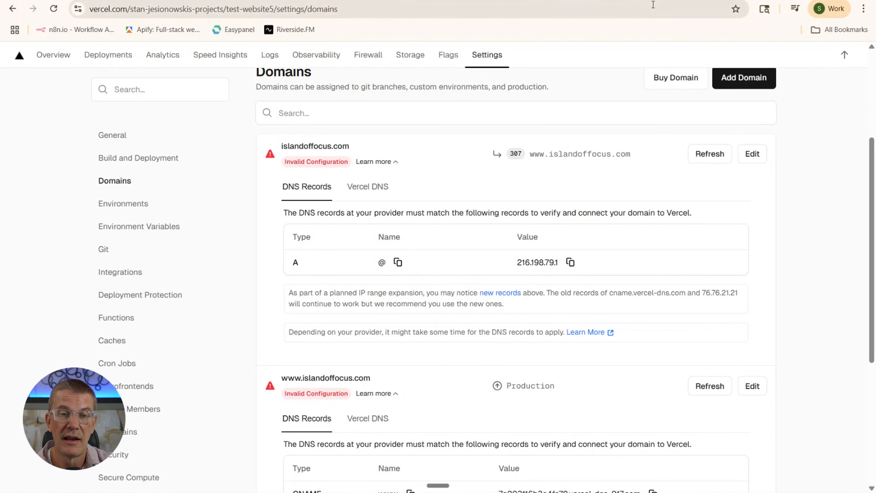
pyautogui.hotkey('ctrl', 'Tab')
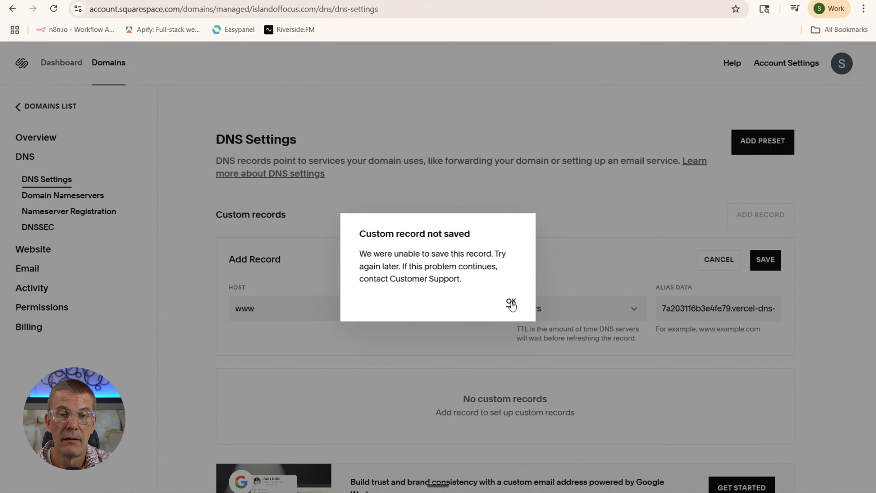
# Dismiss the 'Custom record not saved' error and save the www CNAME record again
pyautogui.click(512, 302)
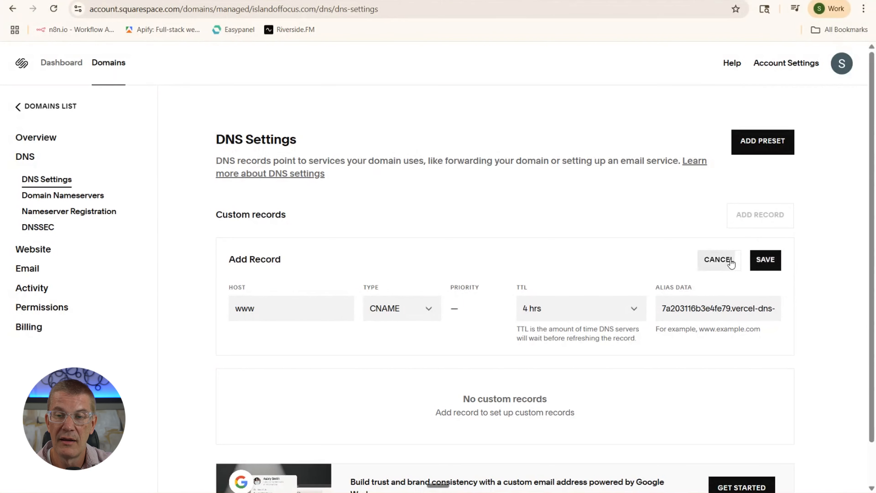
pyautogui.click(763, 261)
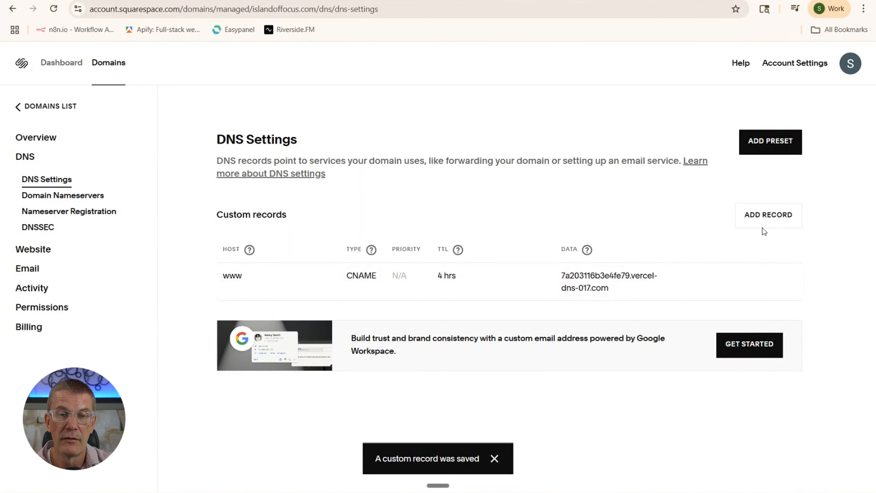
pyautogui.click(760, 218)
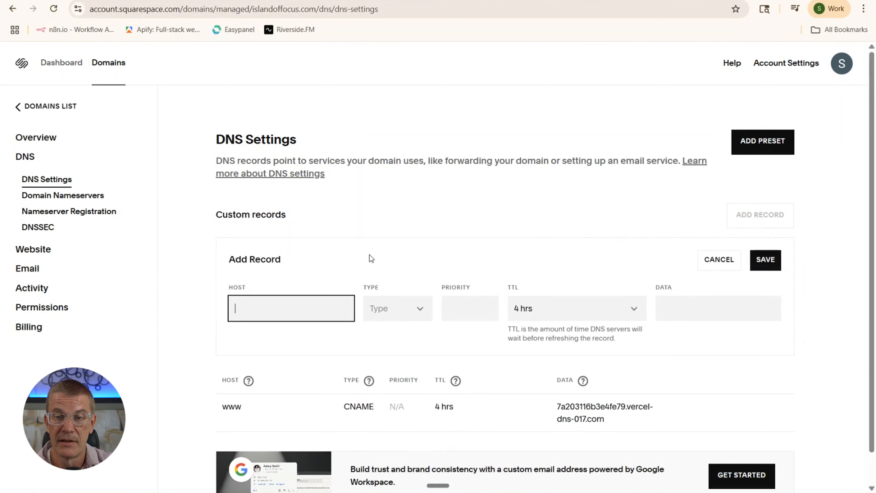
# Add an A record with host @ pointing to 216.198.79.1 and save it
pyautogui.click(412, 309)
pyautogui.click(391, 316)
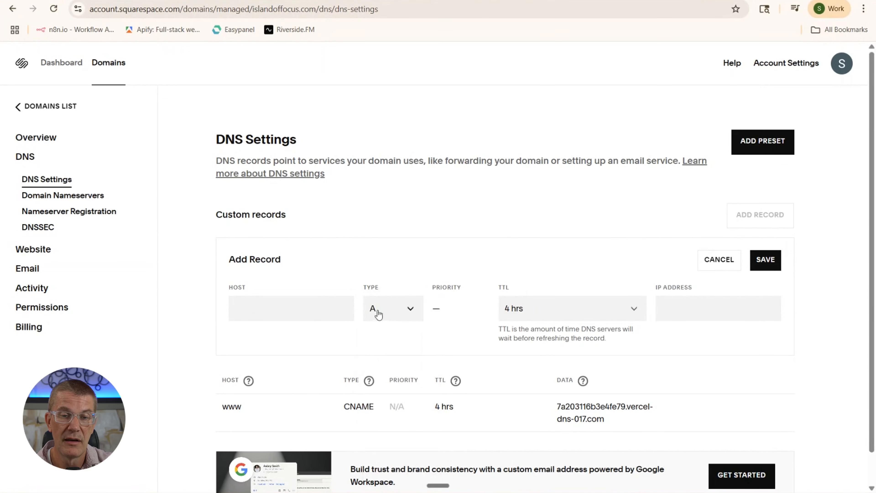
pyautogui.click(292, 308)
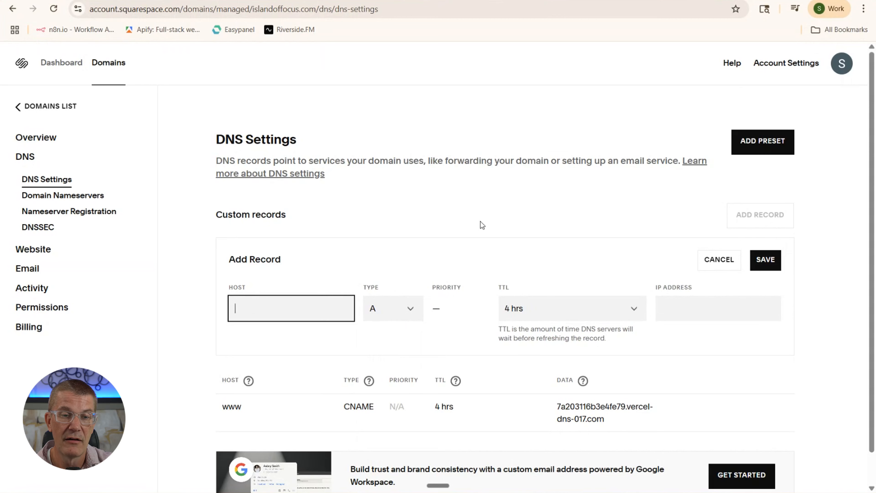
pyautogui.hotkey('ctrl', 'shift', 'Tab')
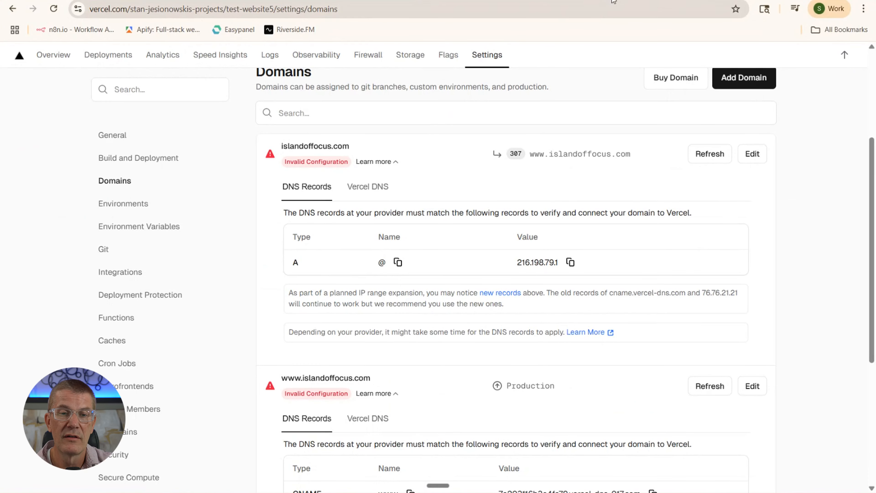
pyautogui.hotkey('ctrl', 'Tab')
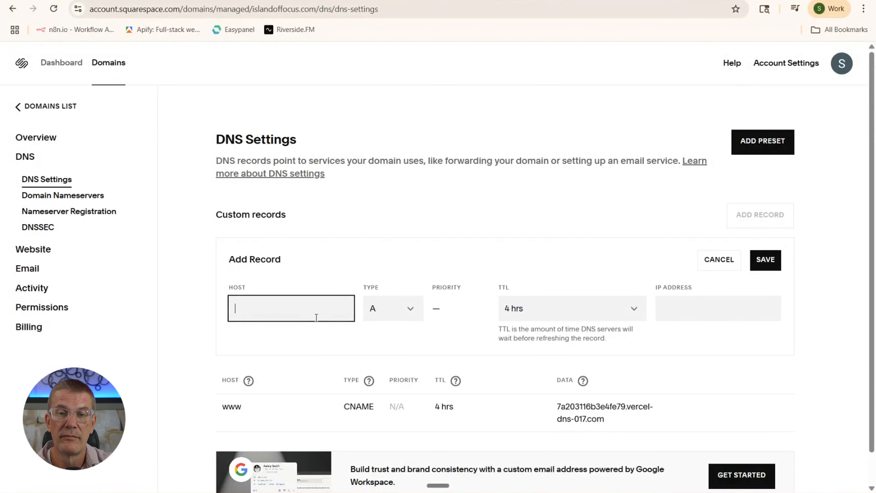
pyautogui.write('@')
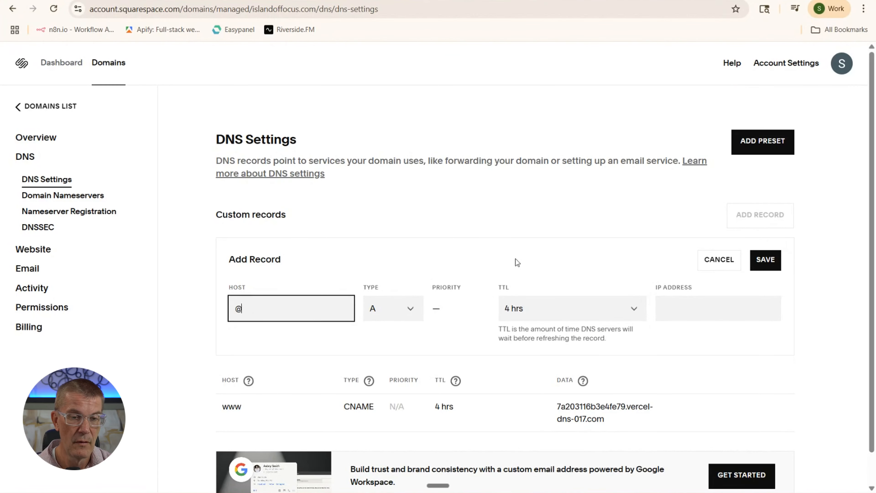
pyautogui.click(676, 310)
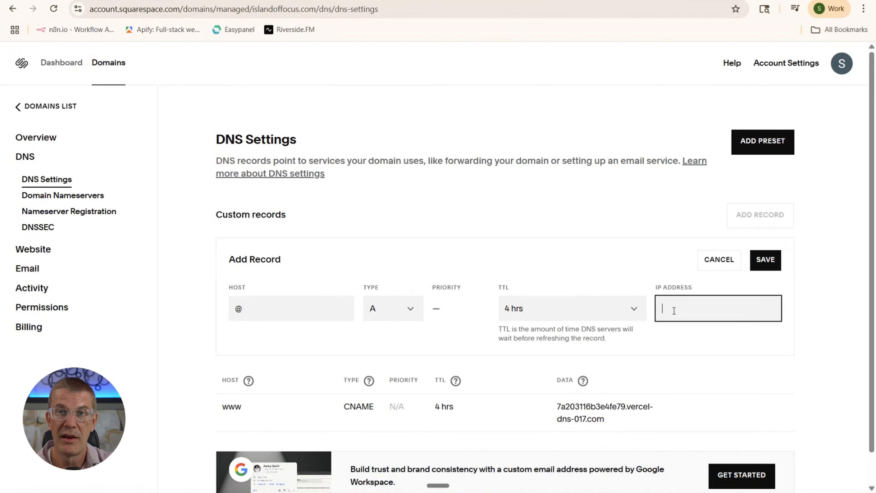
pyautogui.hotkey('ctrl', 'v')
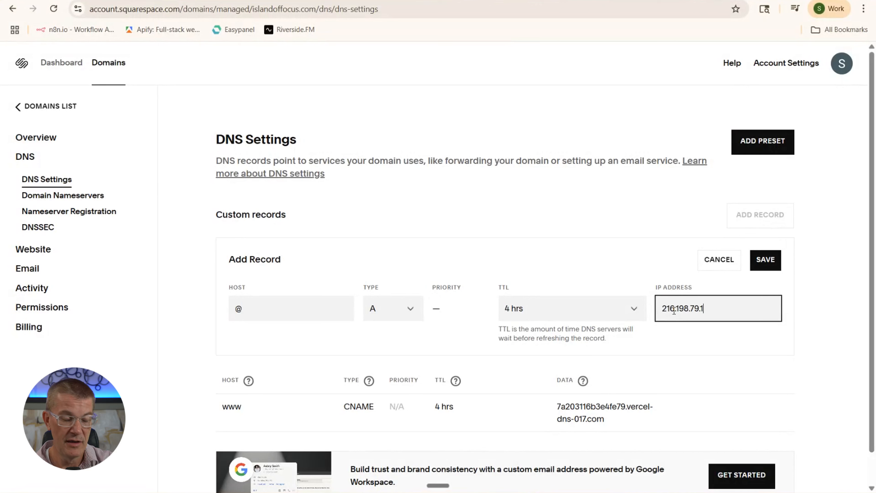
pyautogui.click(762, 259)
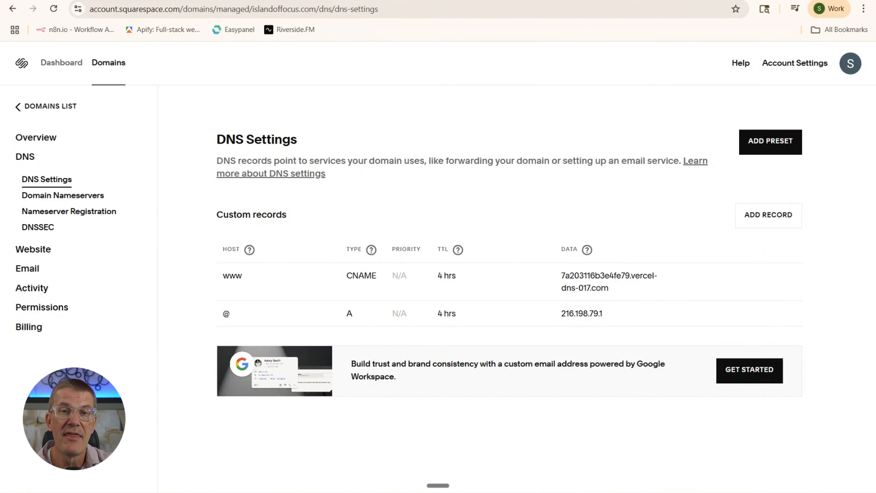
pyautogui.click(244, 0)
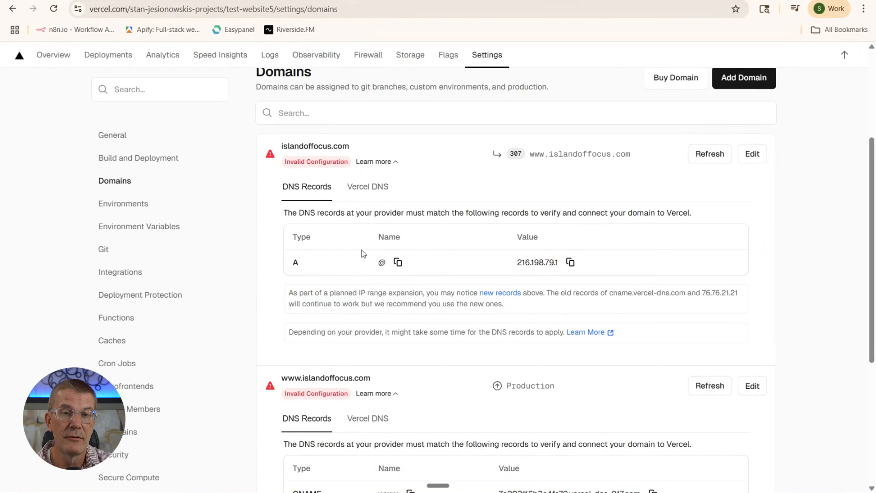
pyautogui.scroll(5, 362, 249)
pyautogui.scroll(-10, 361, 249)
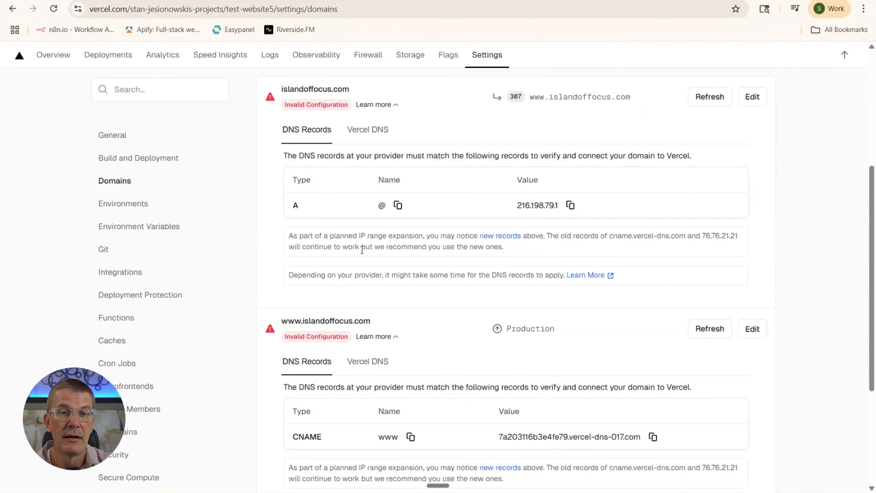
pyautogui.scroll(8, 362, 249)
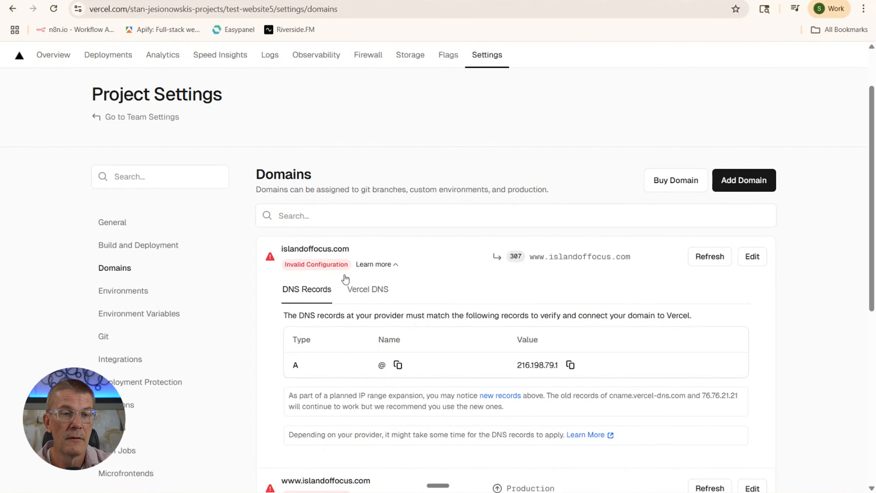
pyautogui.scroll(-5, 345, 276)
pyautogui.scroll(7, 347, 274)
pyautogui.scroll(-3, 346, 274)
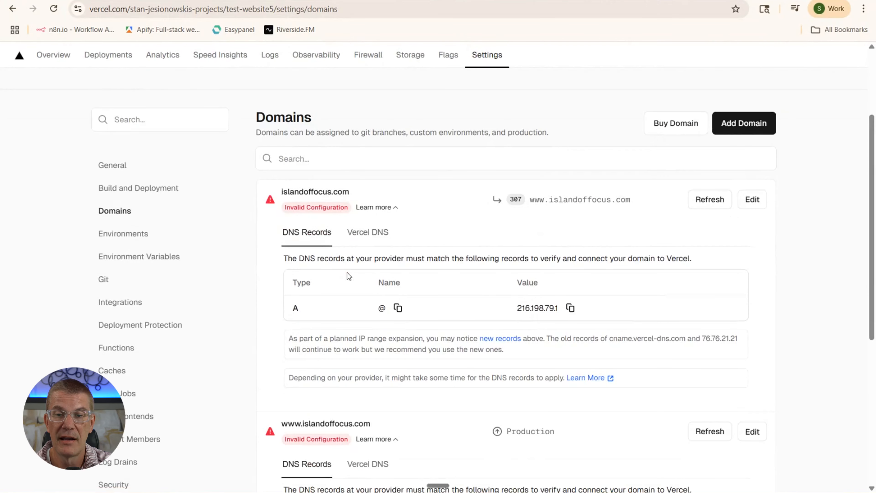
pyautogui.scroll(-5, 477, 186)
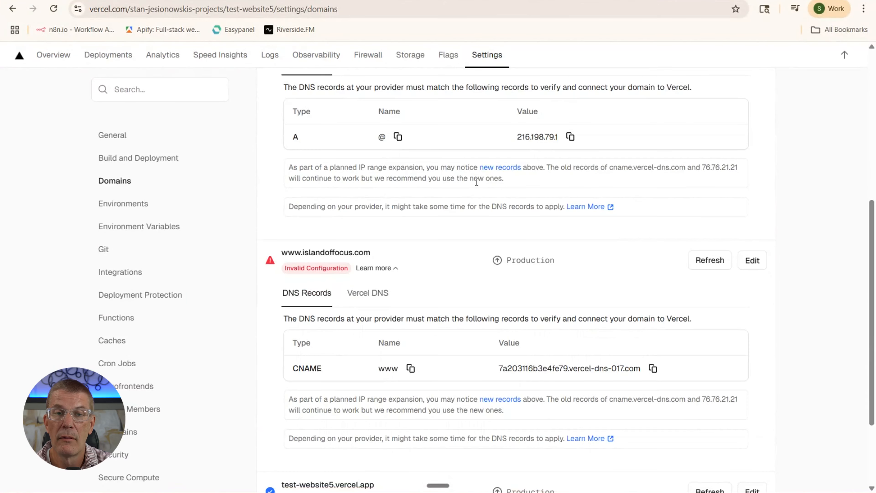
pyautogui.scroll(-3, 477, 182)
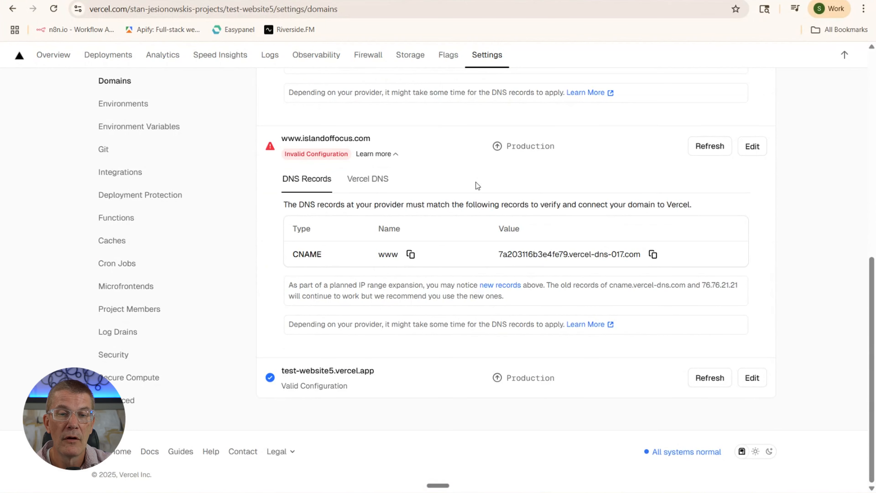
pyautogui.scroll(7, 477, 186)
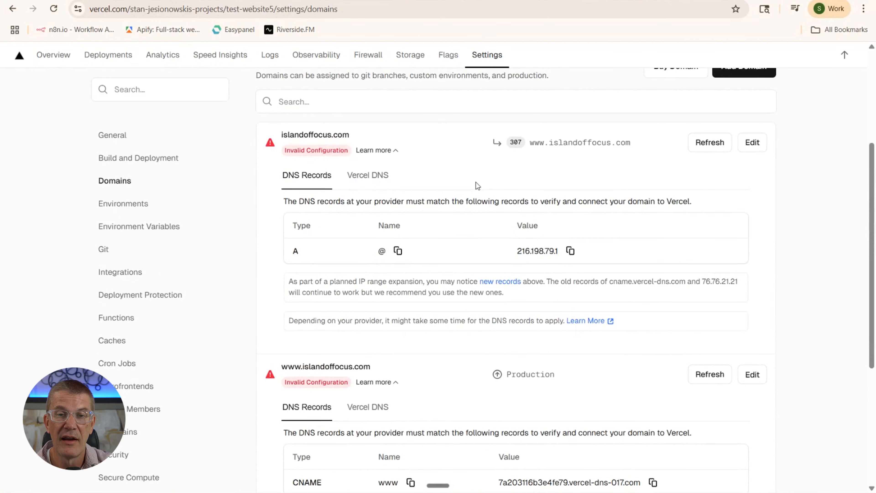
pyautogui.scroll(4, 451, 219)
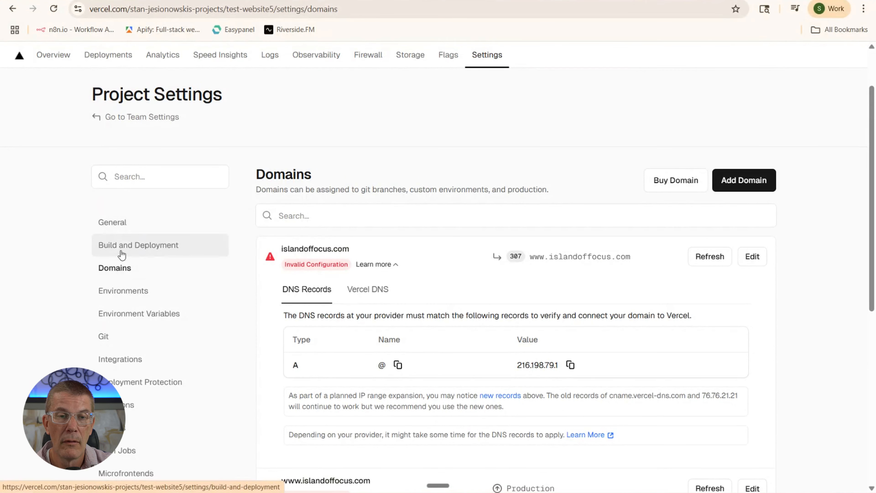
pyautogui.click(121, 228)
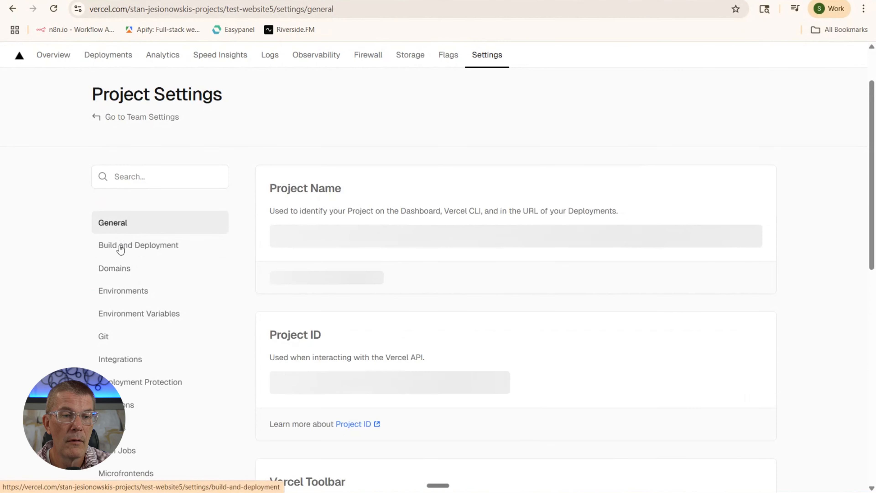
pyautogui.click(123, 276)
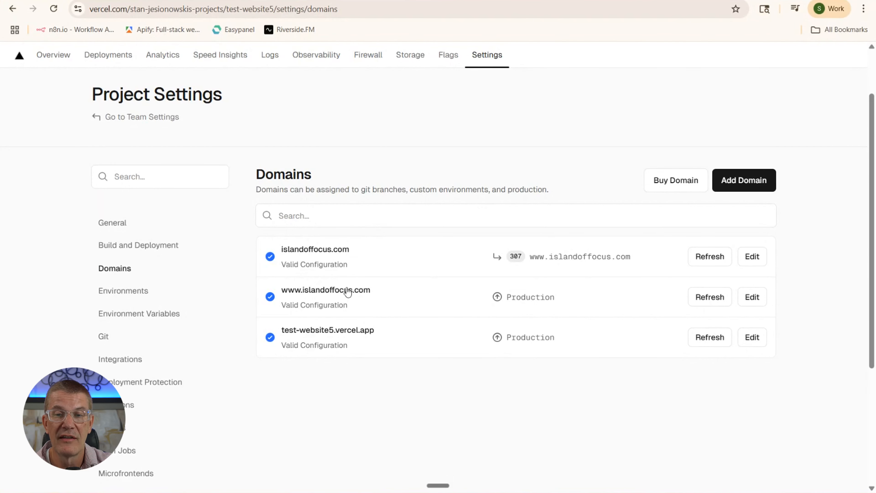
pyautogui.click(305, 297)
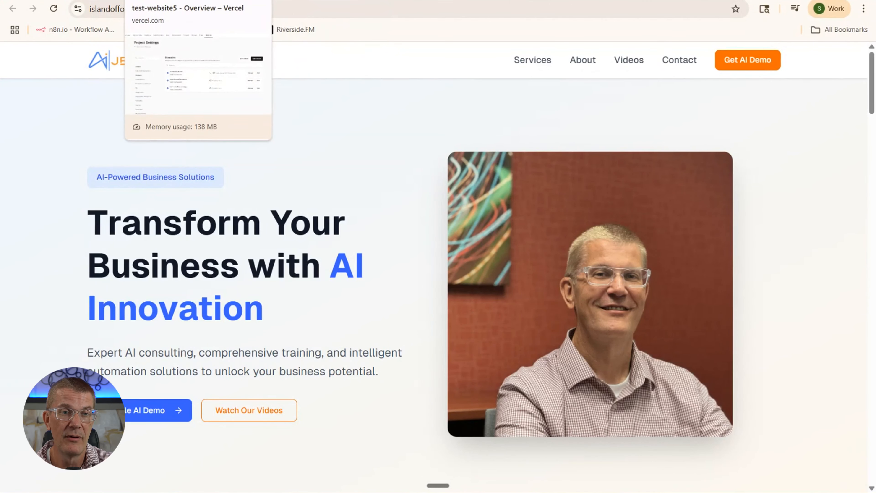
# Check the www address and scroll through the live Jez Digital site at islandoffocus.com
pyautogui.click(173, 1)
pyautogui.click(310, 1)
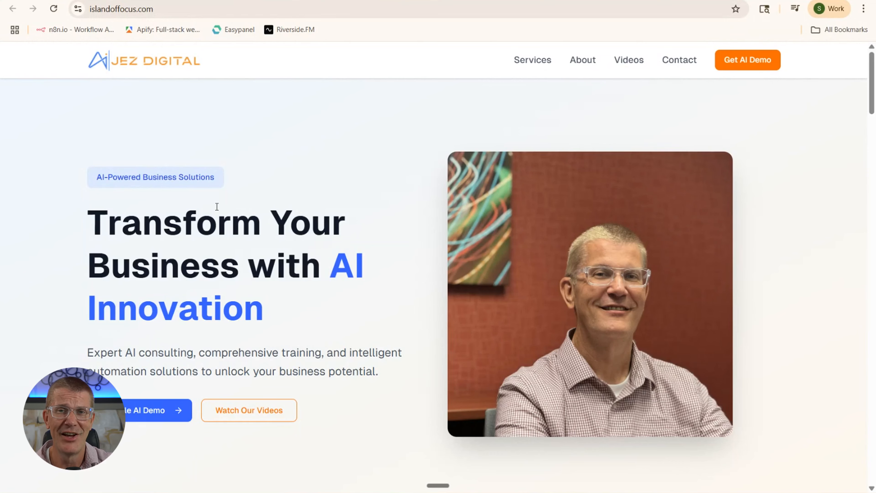
pyautogui.click(103, 9)
pyautogui.click(106, 11)
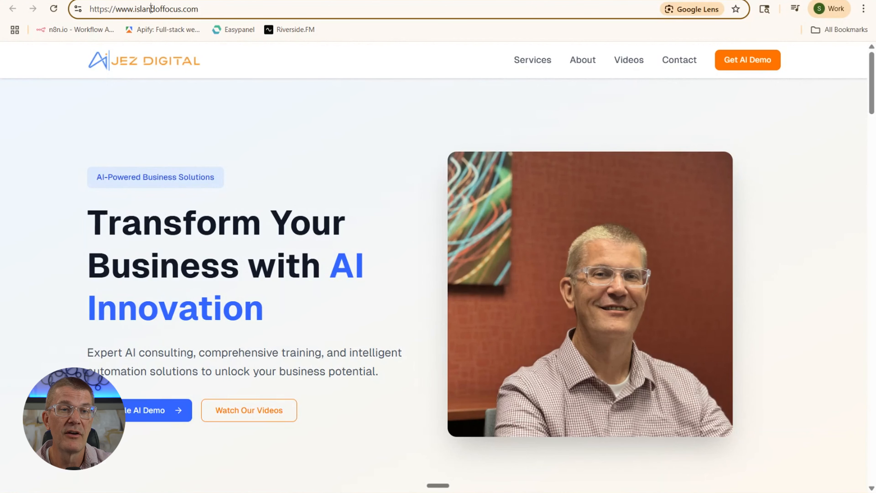
pyautogui.scroll(-20, 263, 172)
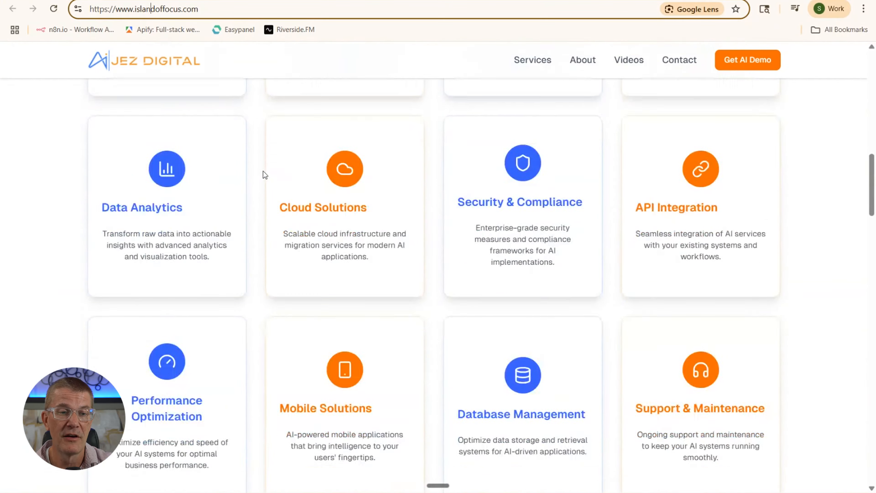
pyautogui.scroll(-20, 264, 168)
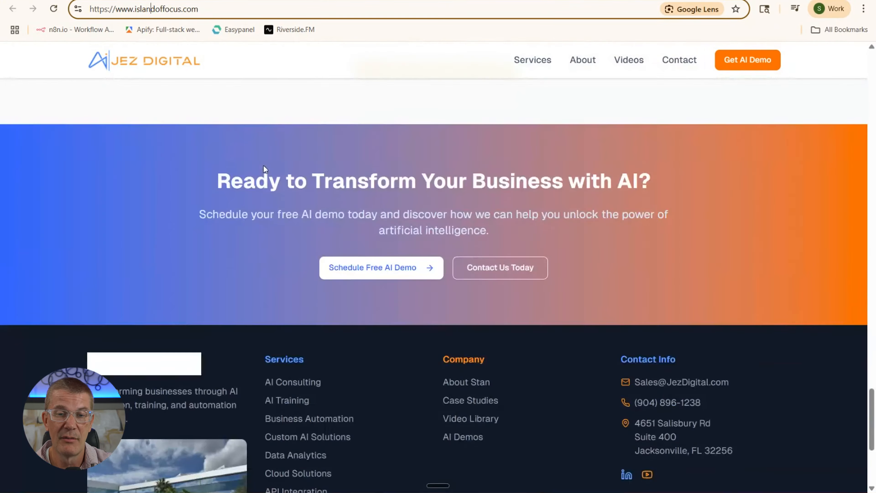
pyautogui.scroll(20, 263, 165)
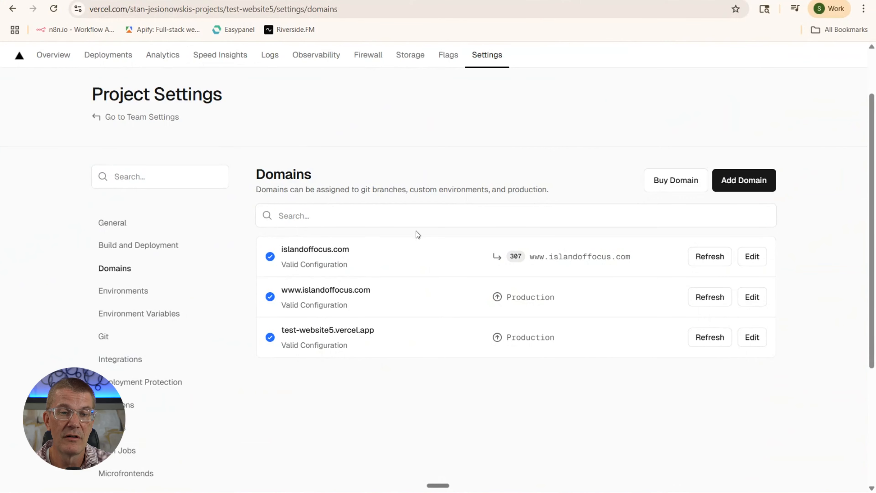
pyautogui.click(751, 297)
pyautogui.scroll(-5, 430, 291)
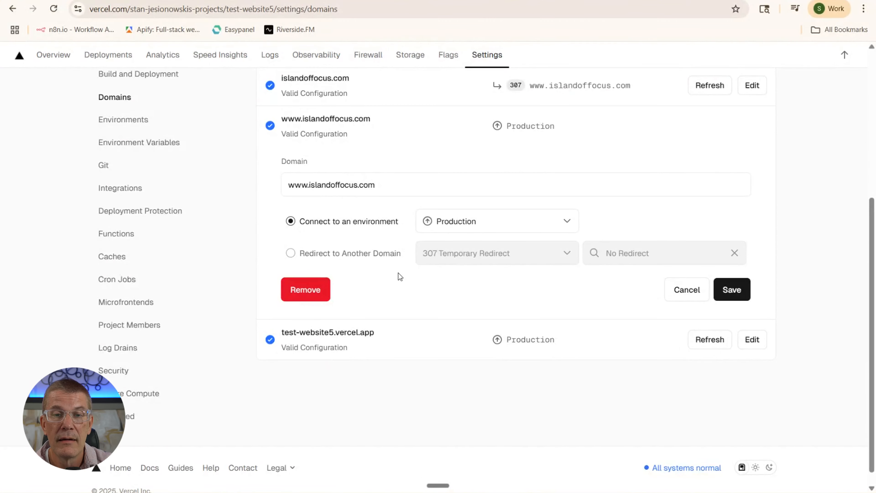
pyautogui.scroll(3, 397, 272)
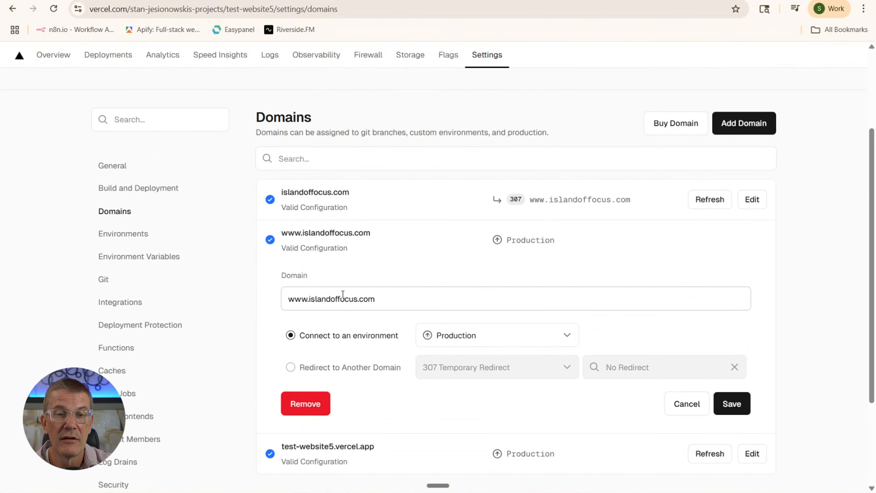
pyautogui.scroll(-2, 342, 294)
pyautogui.scroll(3, 342, 295)
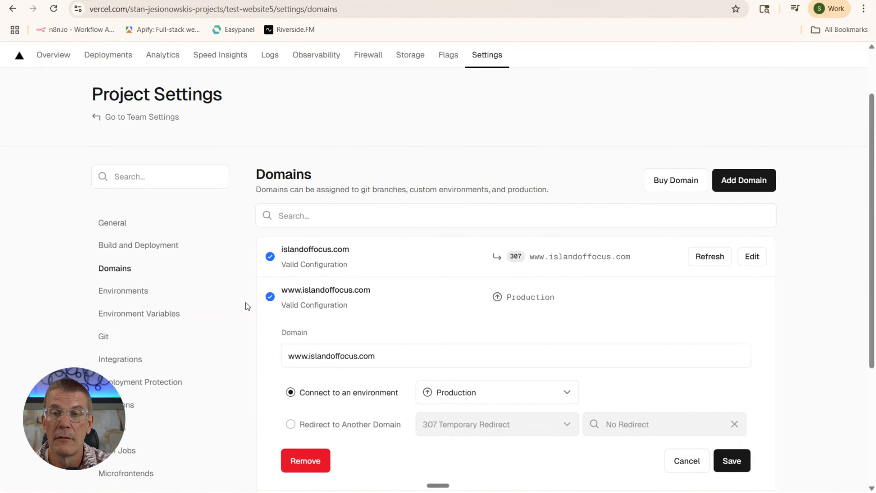
pyautogui.scroll(-3, 245, 303)
pyautogui.scroll(-2, 245, 302)
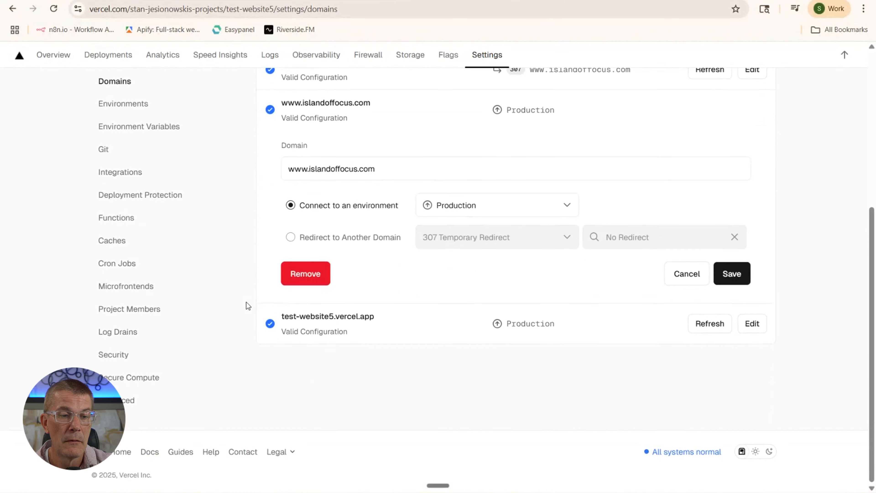
pyautogui.scroll(6, 383, 300)
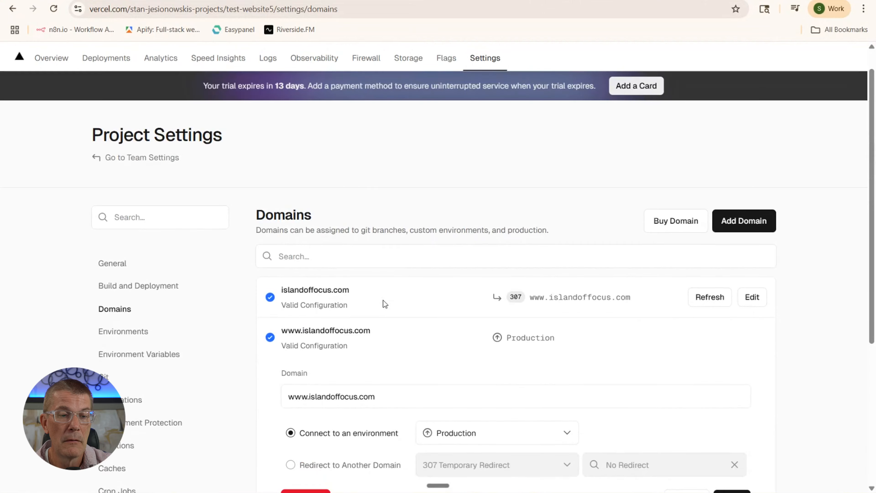
pyautogui.click(340, 296)
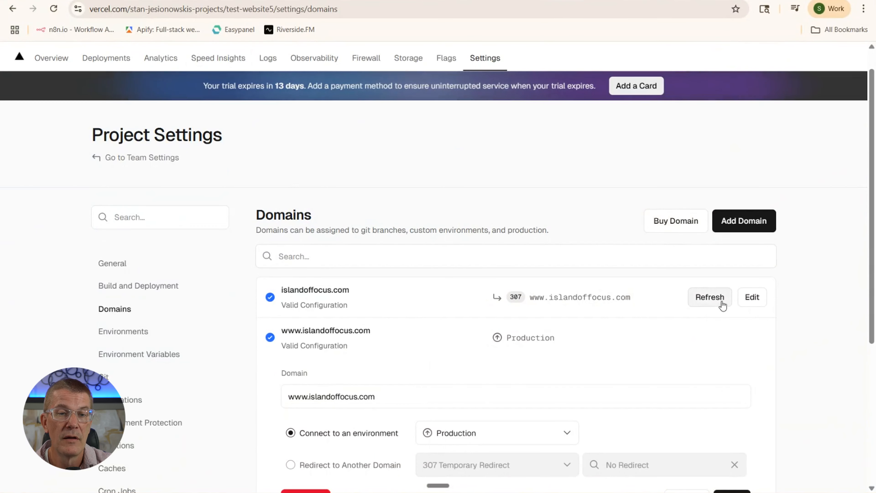
pyautogui.click(750, 296)
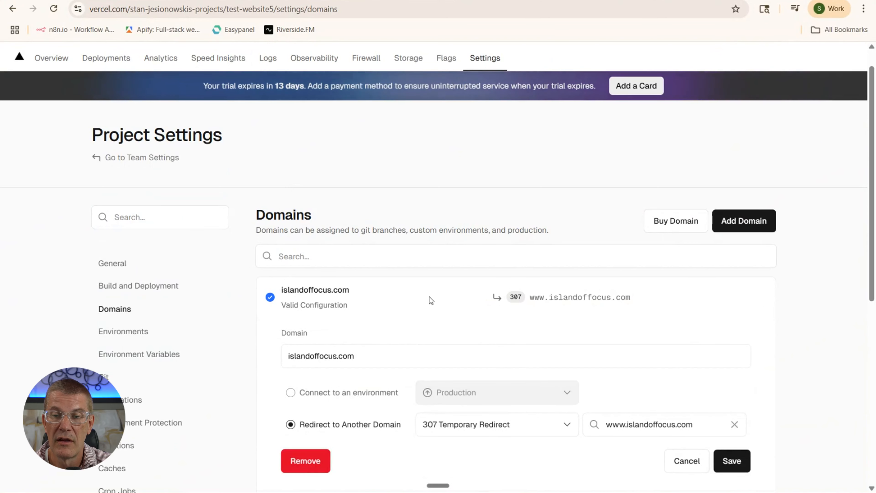
pyautogui.scroll(-4, 431, 299)
pyautogui.scroll(-1, 429, 297)
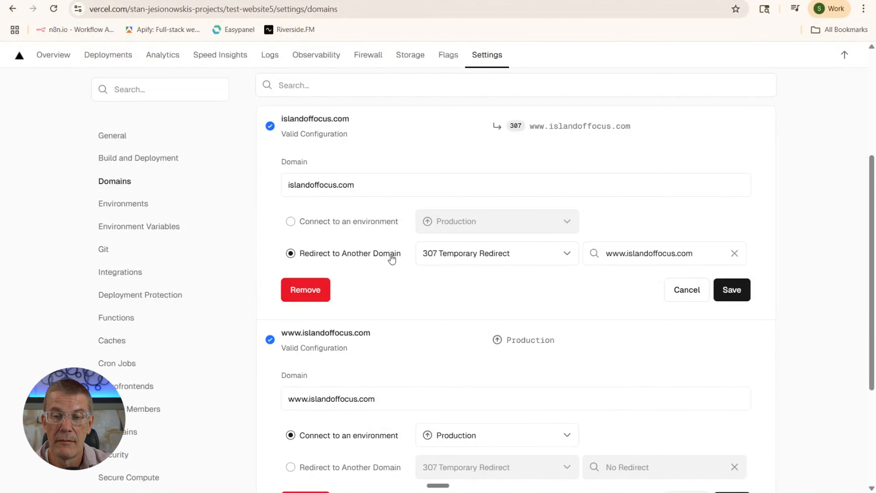
pyautogui.scroll(-5, 392, 258)
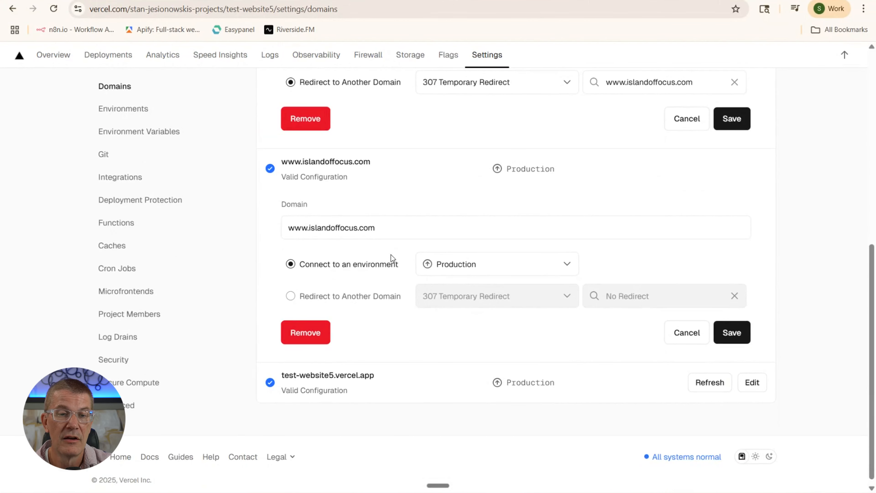
pyautogui.scroll(10, 391, 255)
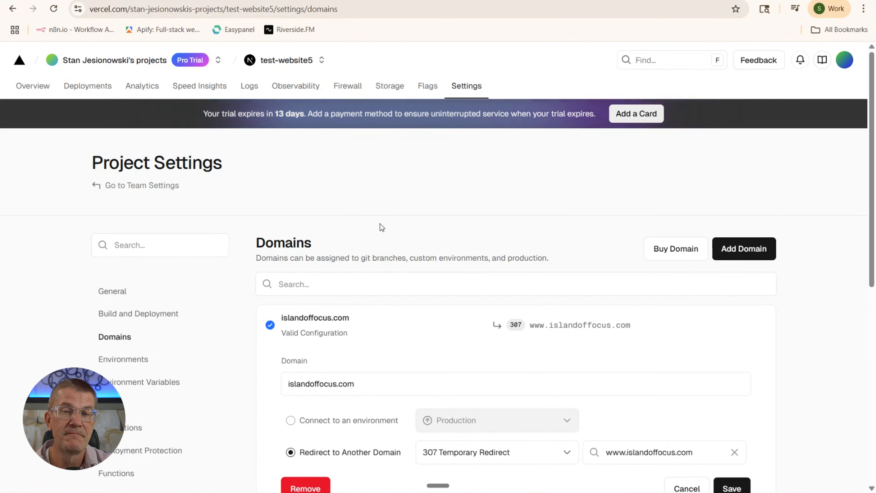
pyautogui.scroll(-4, 375, 291)
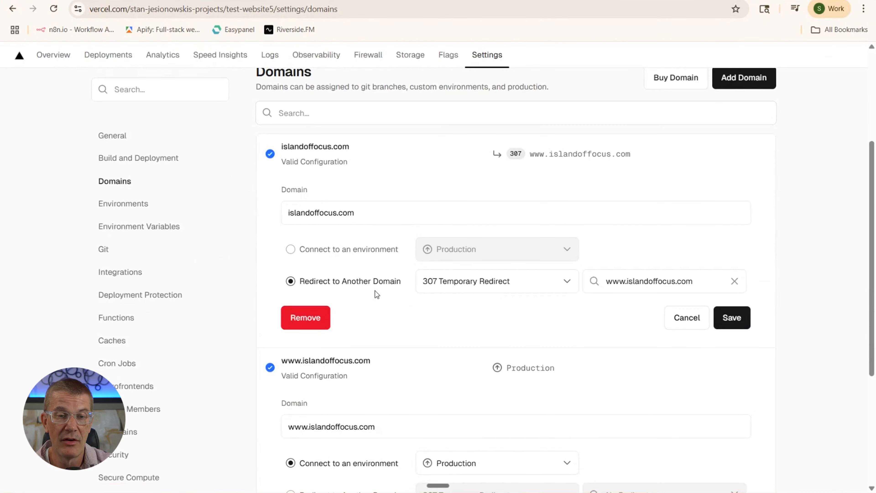
pyautogui.scroll(-4, 344, 282)
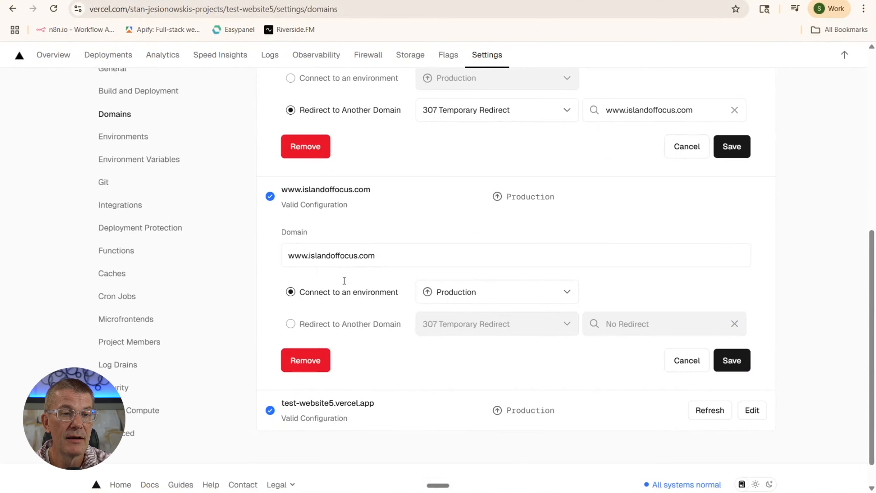
pyautogui.scroll(9, 344, 280)
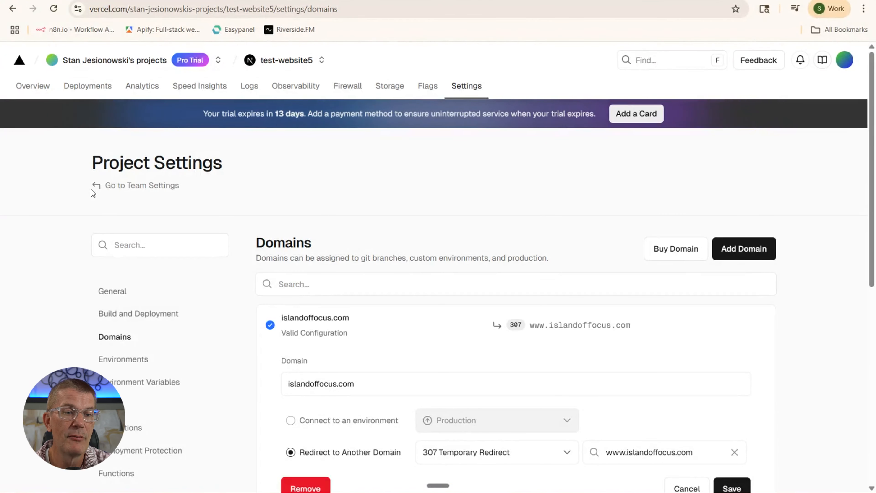
pyautogui.click(46, 88)
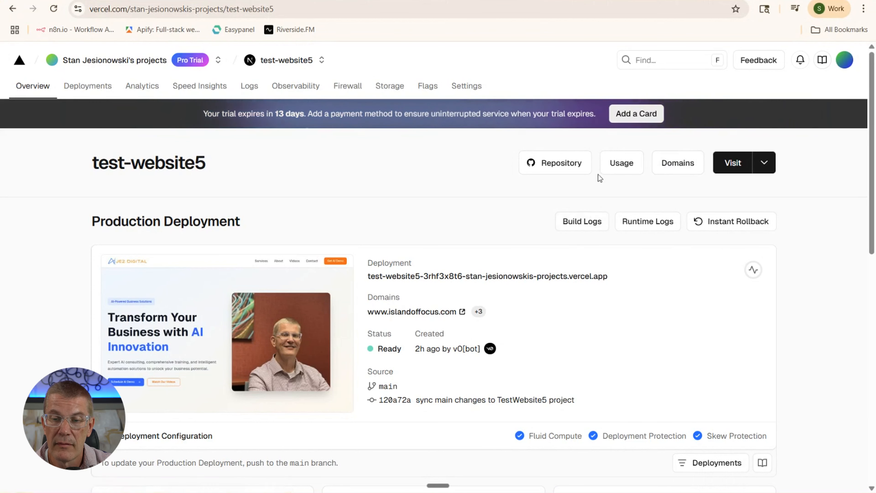
pyautogui.click(736, 162)
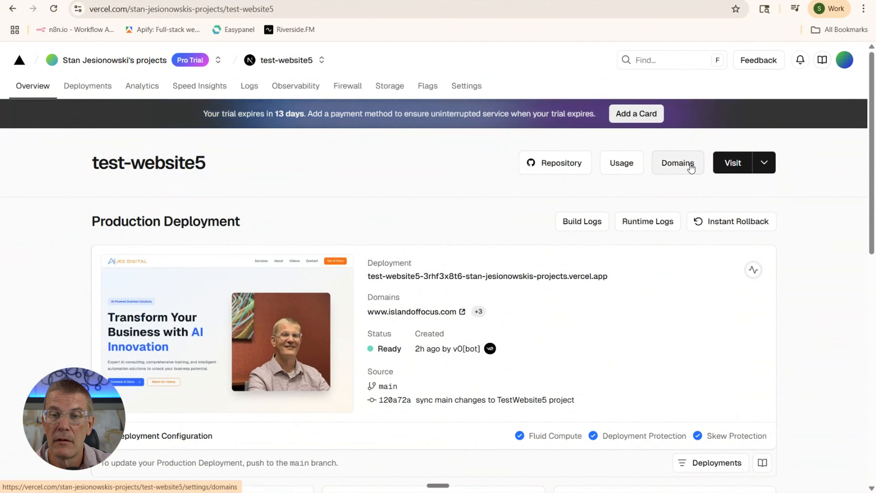
pyautogui.click(691, 169)
pyautogui.scroll(-3, 544, 229)
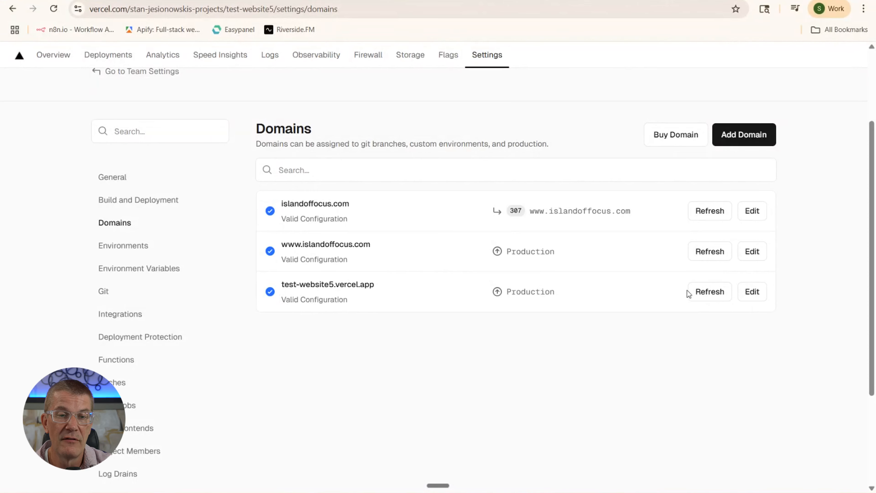
pyautogui.click(750, 292)
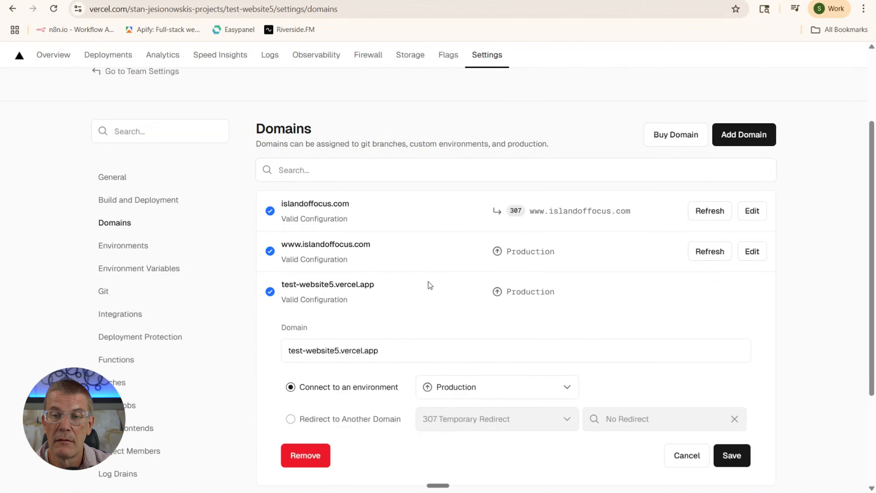
pyautogui.scroll(-3, 427, 279)
pyautogui.scroll(6, 426, 279)
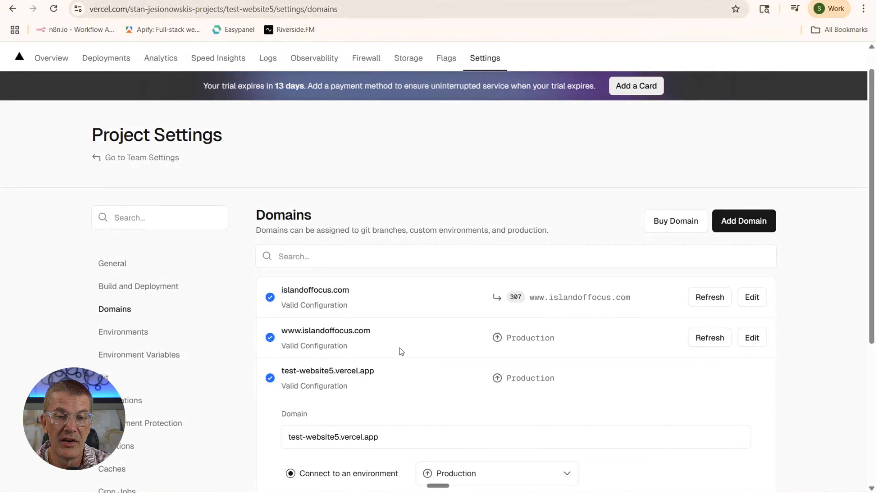
pyautogui.click(751, 337)
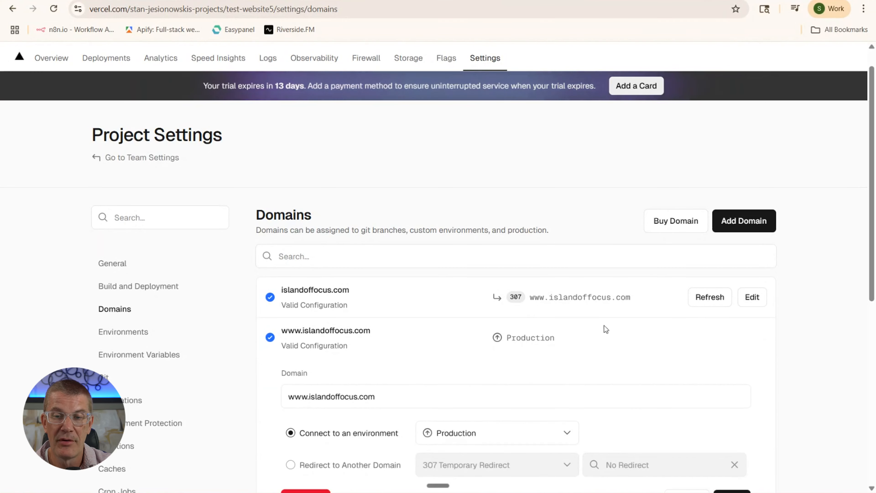
pyautogui.scroll(-3, 462, 323)
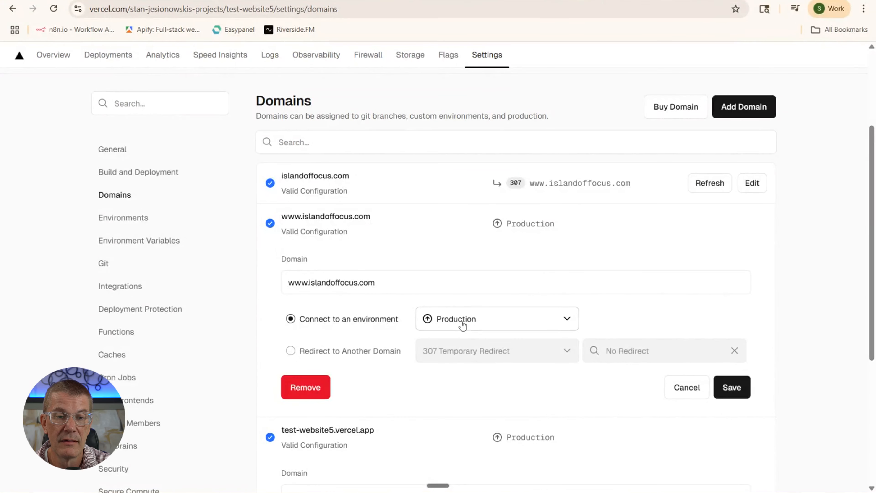
pyautogui.scroll(4, 445, 338)
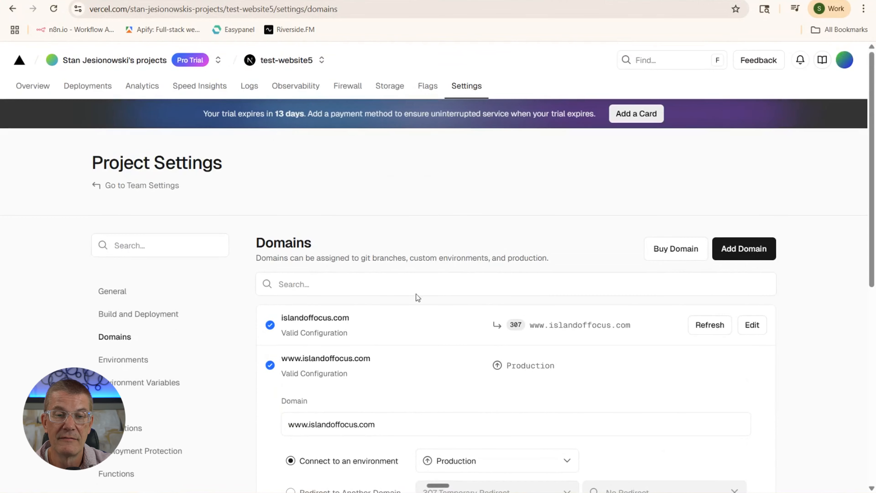